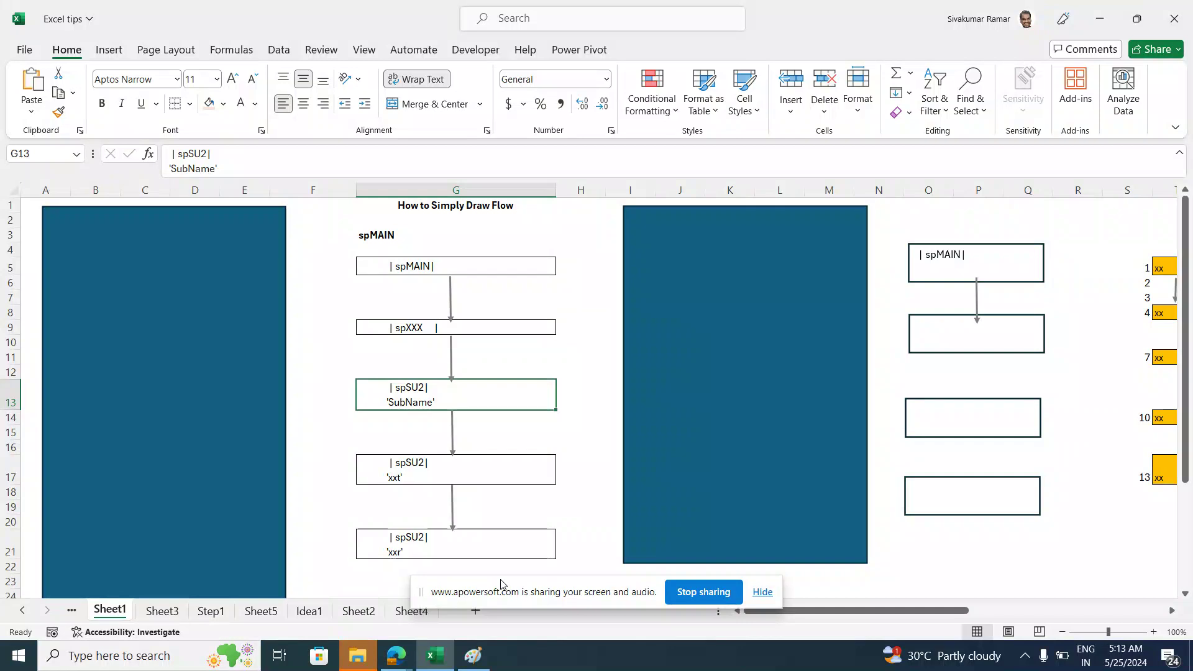
Review the cell-based flow boxes in column G, from the spMAIN box down to the spSU2 'xxr' box
left_click(431, 266)
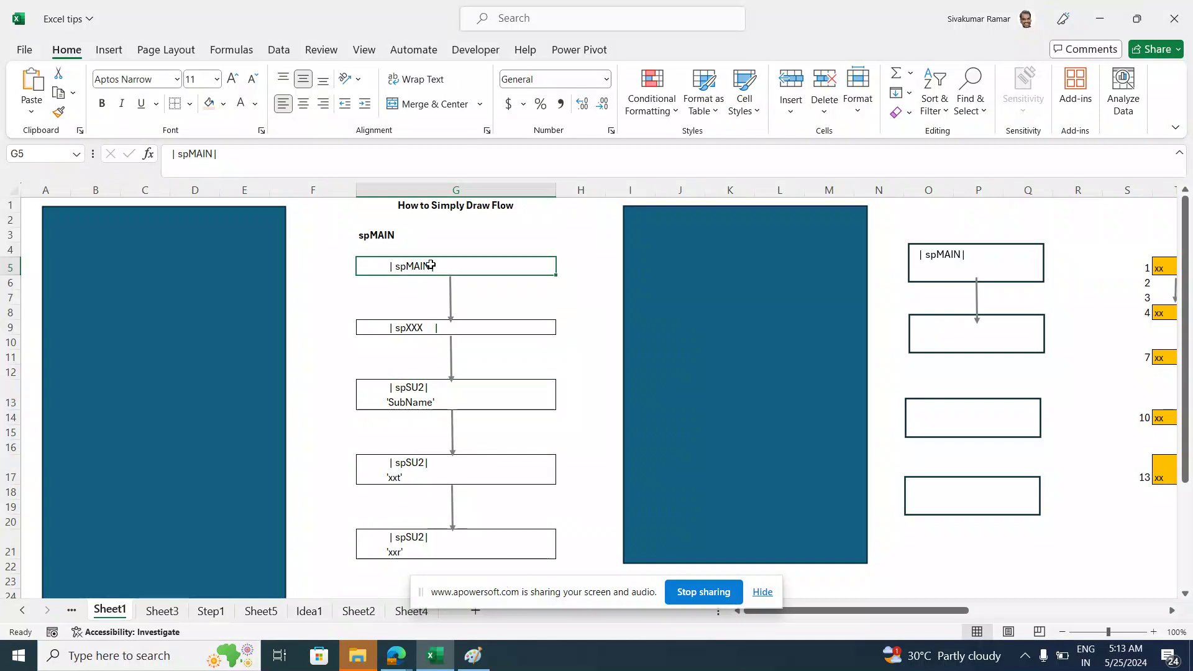
left_click(436, 328)
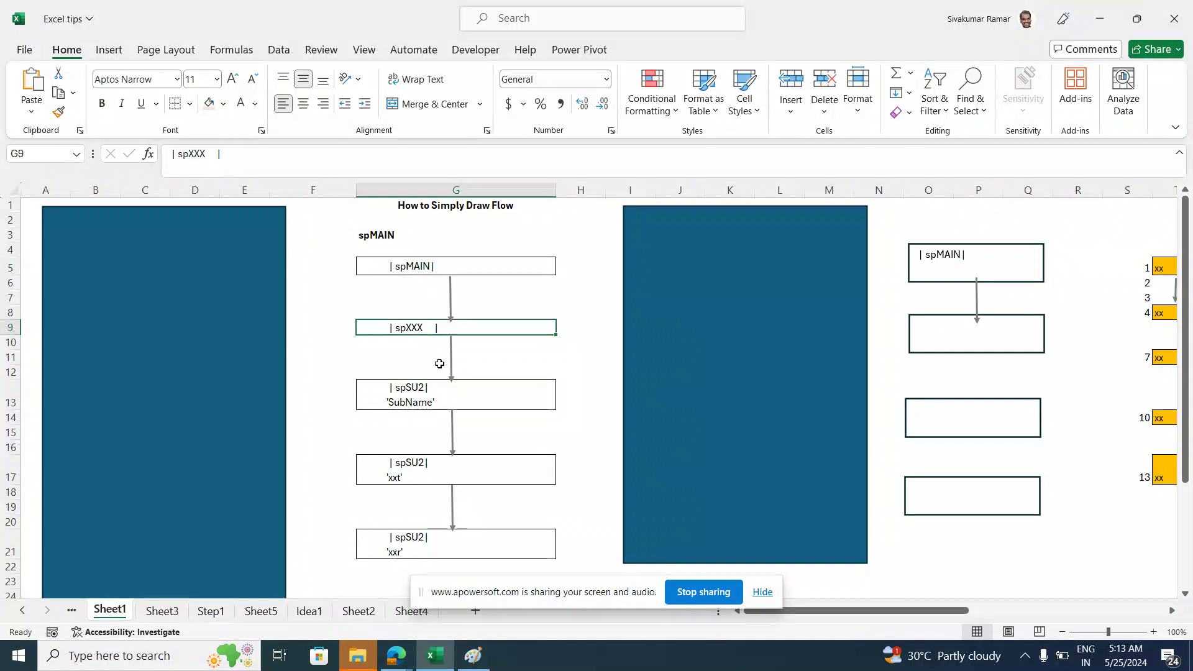
left_click(444, 390)
left_click(442, 460)
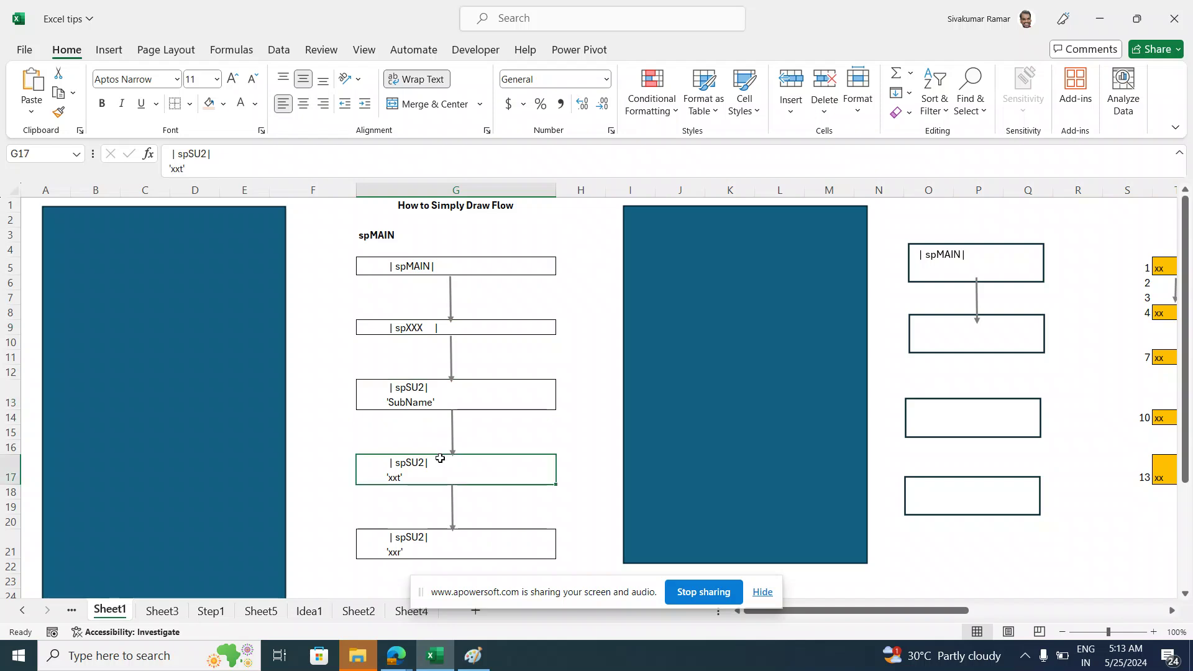
left_click(441, 543)
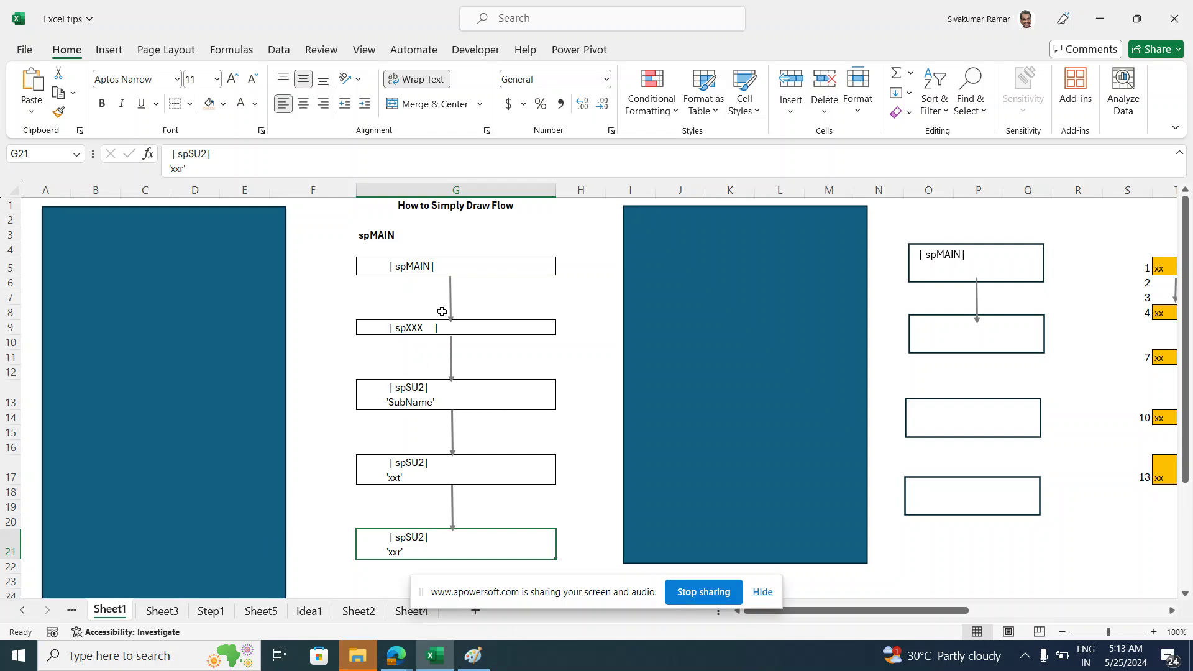
Examine the drawn-rectangle version of the flow in columns O to Q and the available shapes for building it
left_click_drag(905, 620, 976, 618)
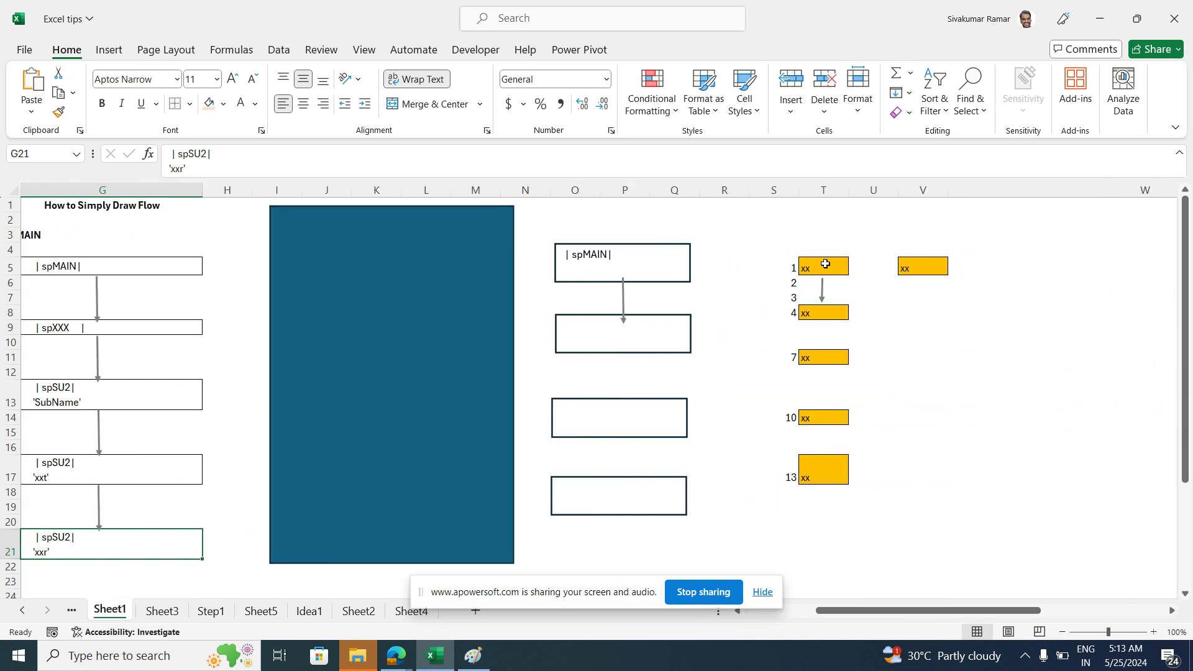
left_click(600, 264)
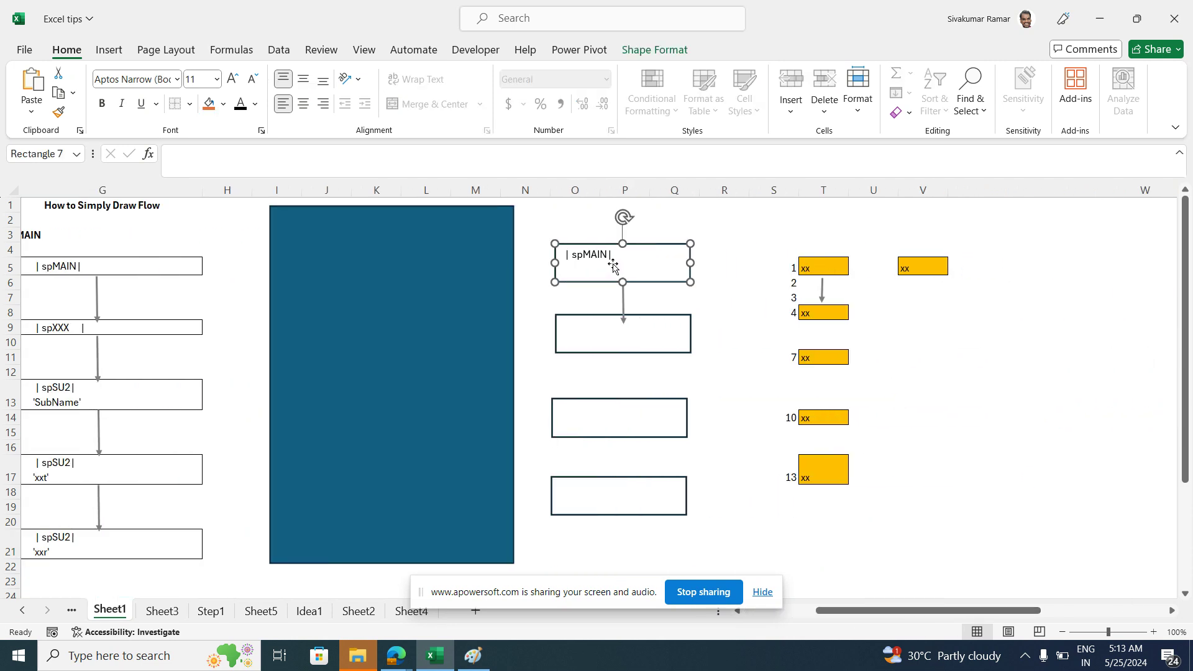
left_click(109, 50)
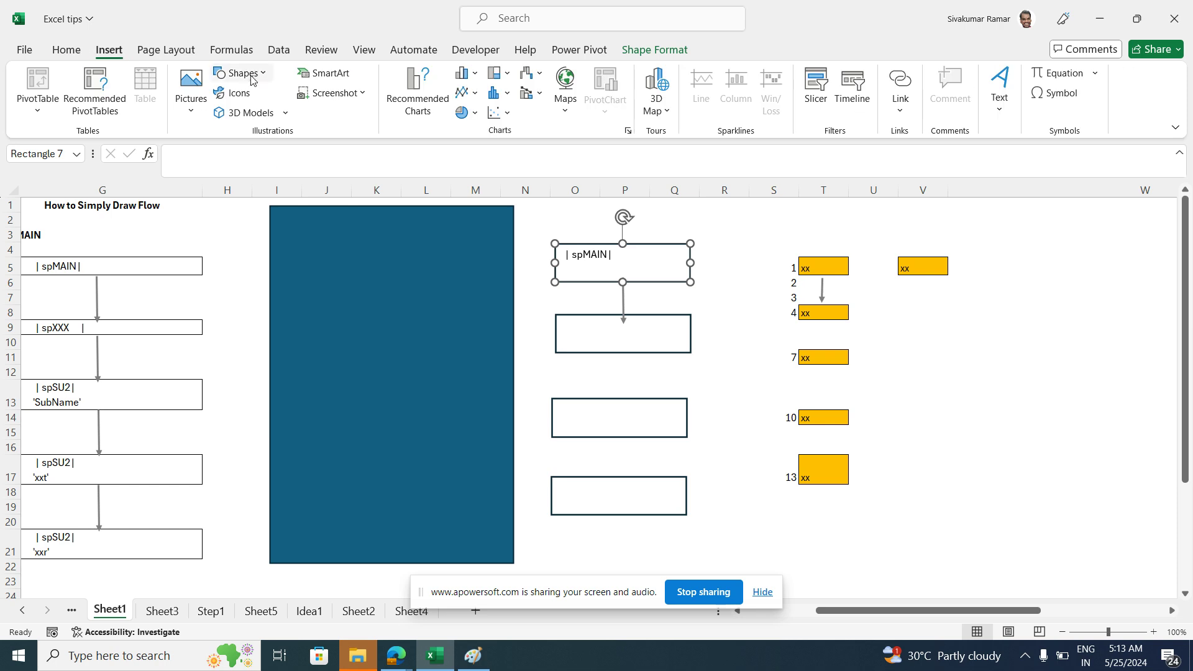
left_click(243, 74)
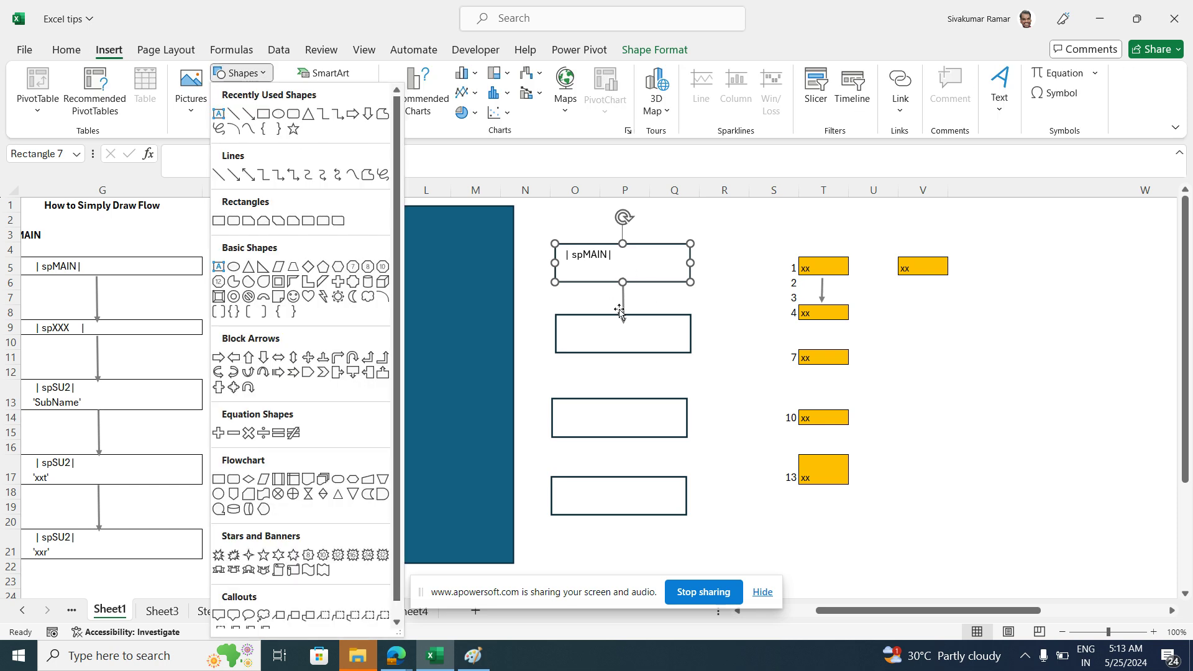
left_click(612, 337)
right_click(602, 261)
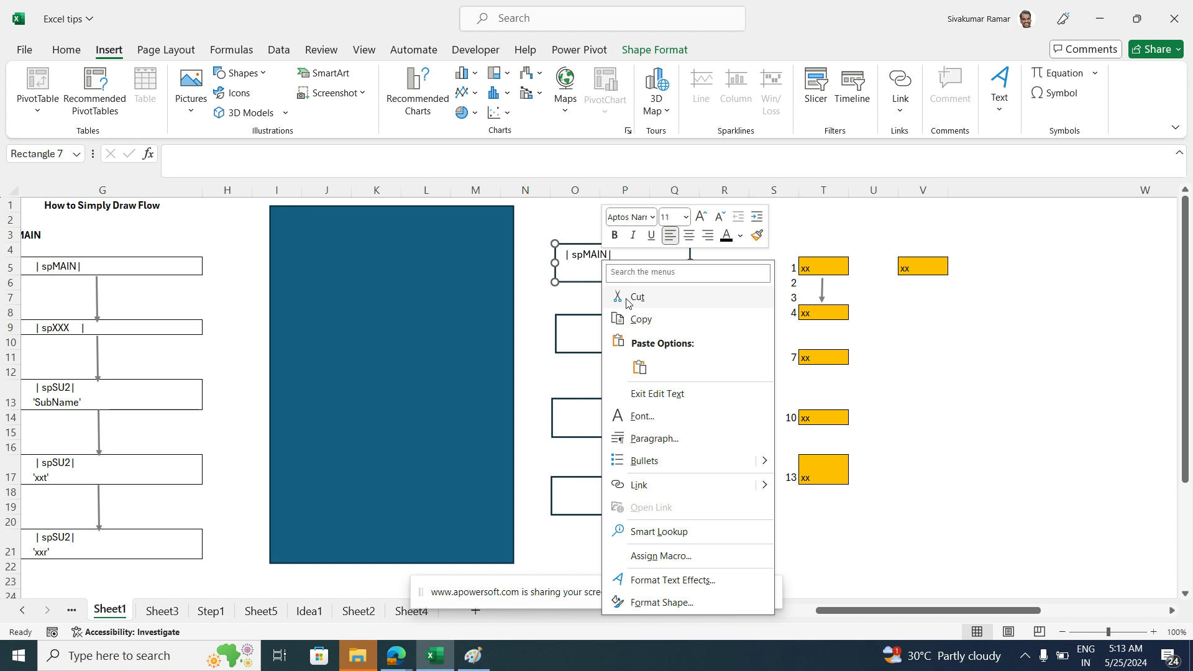
key("Escape")
left_click(578, 323)
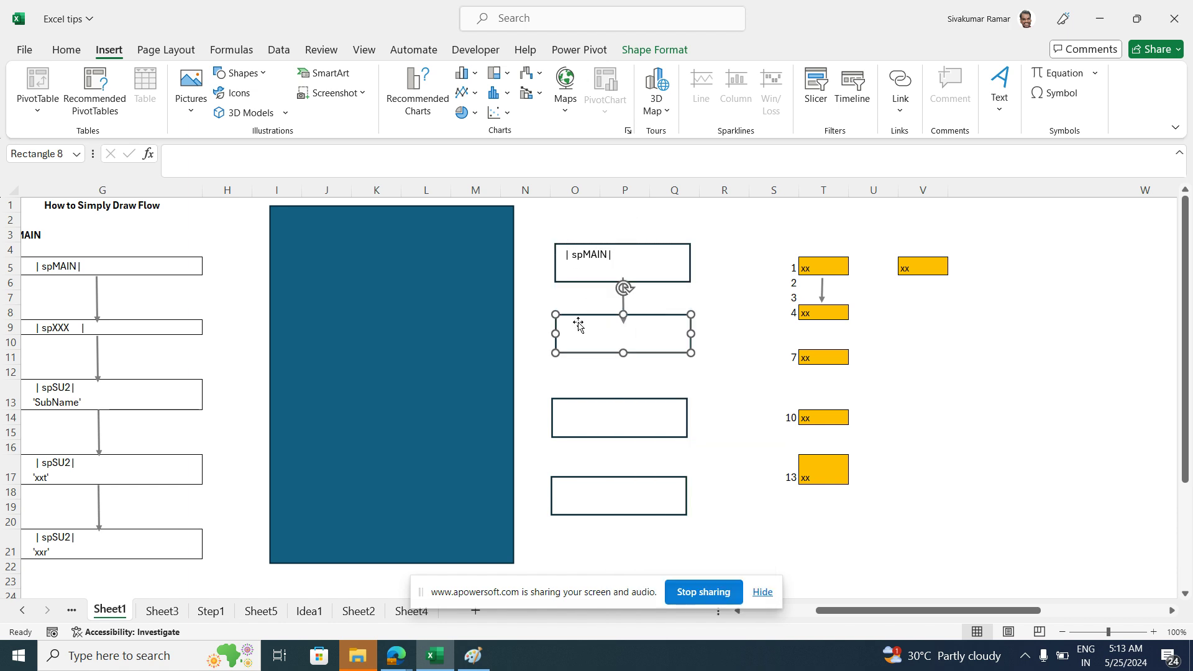
right_click(578, 325)
left_click(601, 325)
left_click(611, 375)
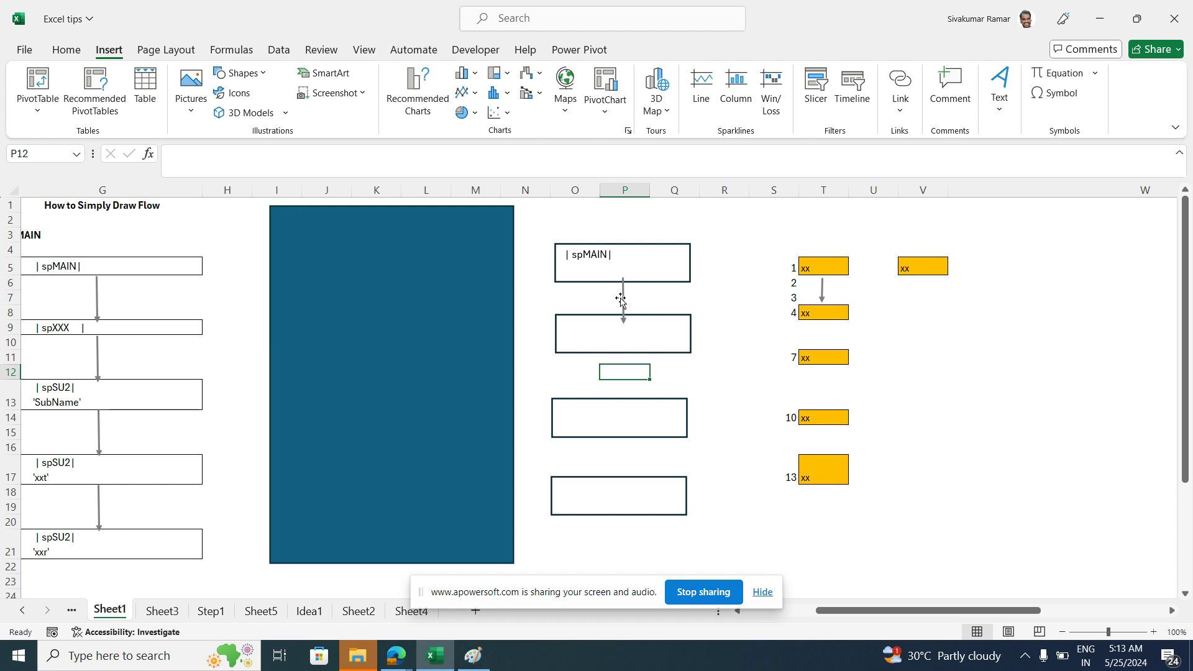
Inspect the arrow linking the first two drawn rectangles and the unconnected gaps between the lower rectangles
left_click(621, 301)
left_click(624, 373)
left_click(625, 447)
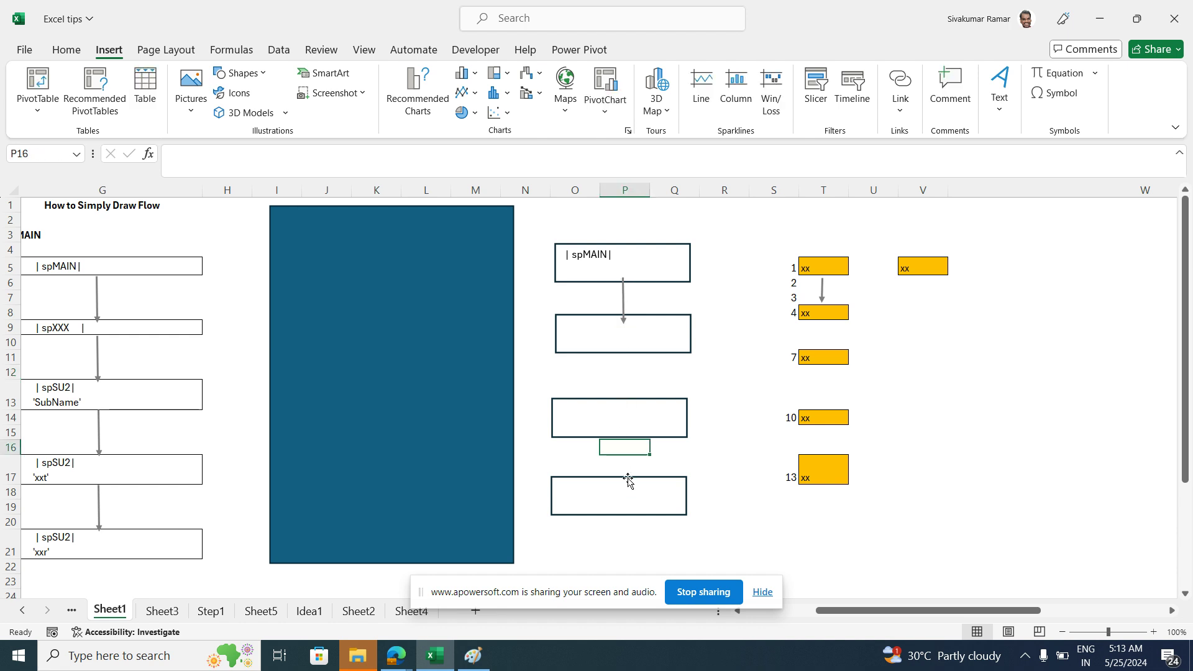
left_click(628, 497)
left_click(646, 359)
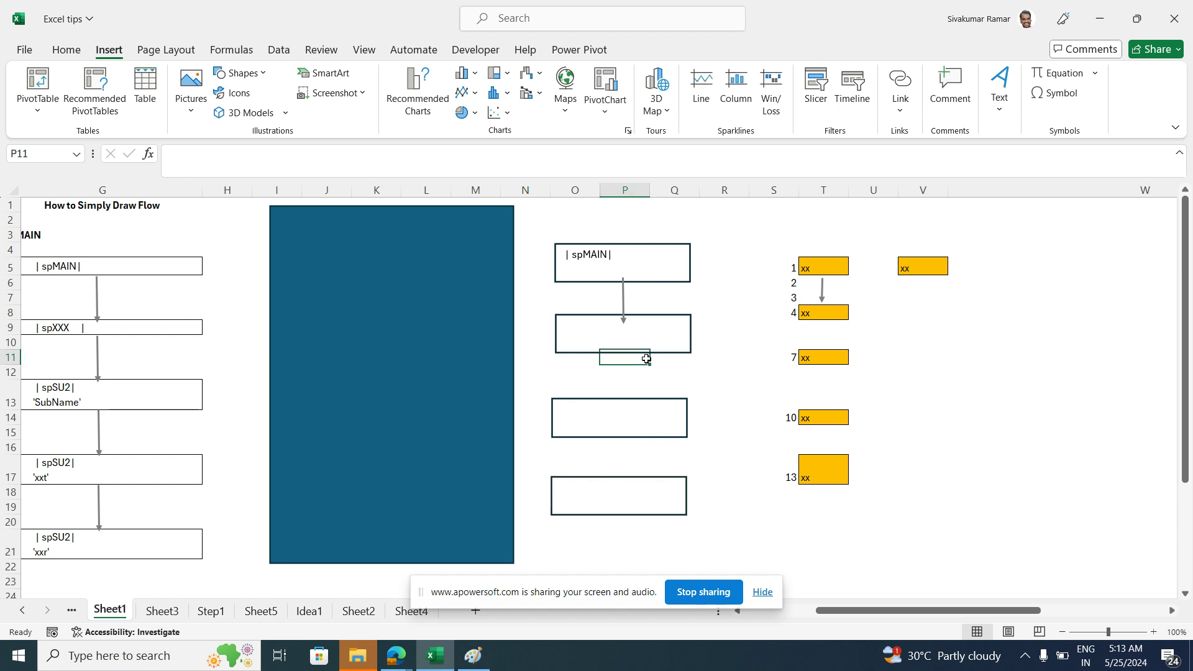
left_click(622, 302)
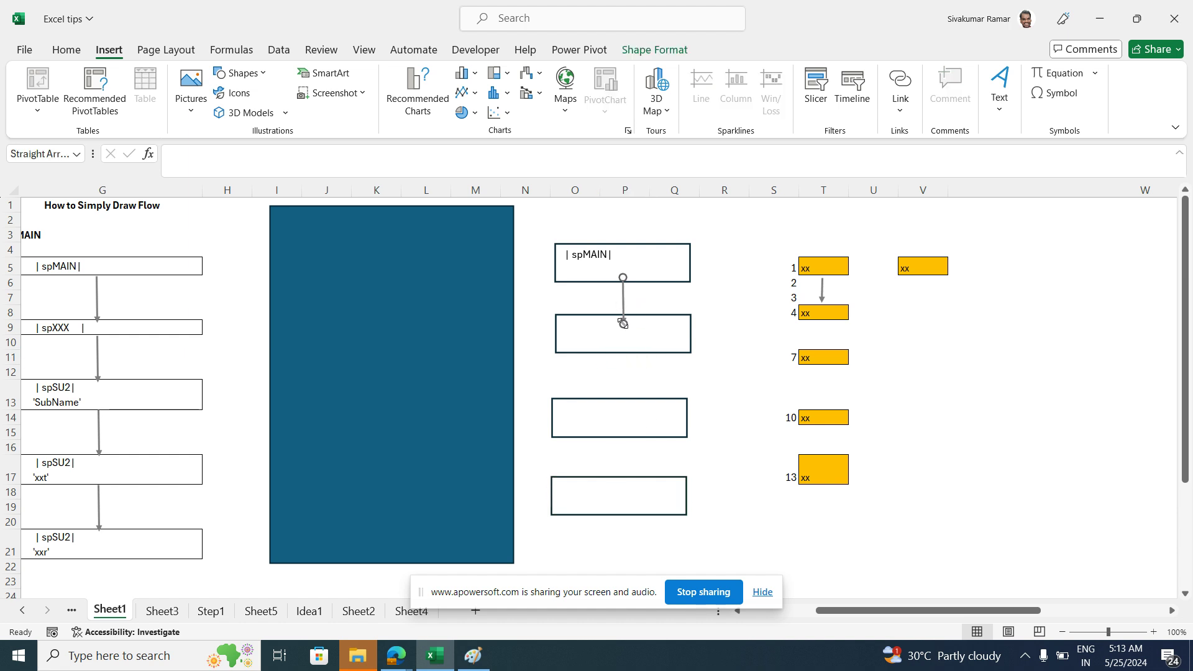
left_click(625, 472)
left_click(623, 320)
Look over the numbered orange 'xx' box cells in column T
left_click(818, 264)
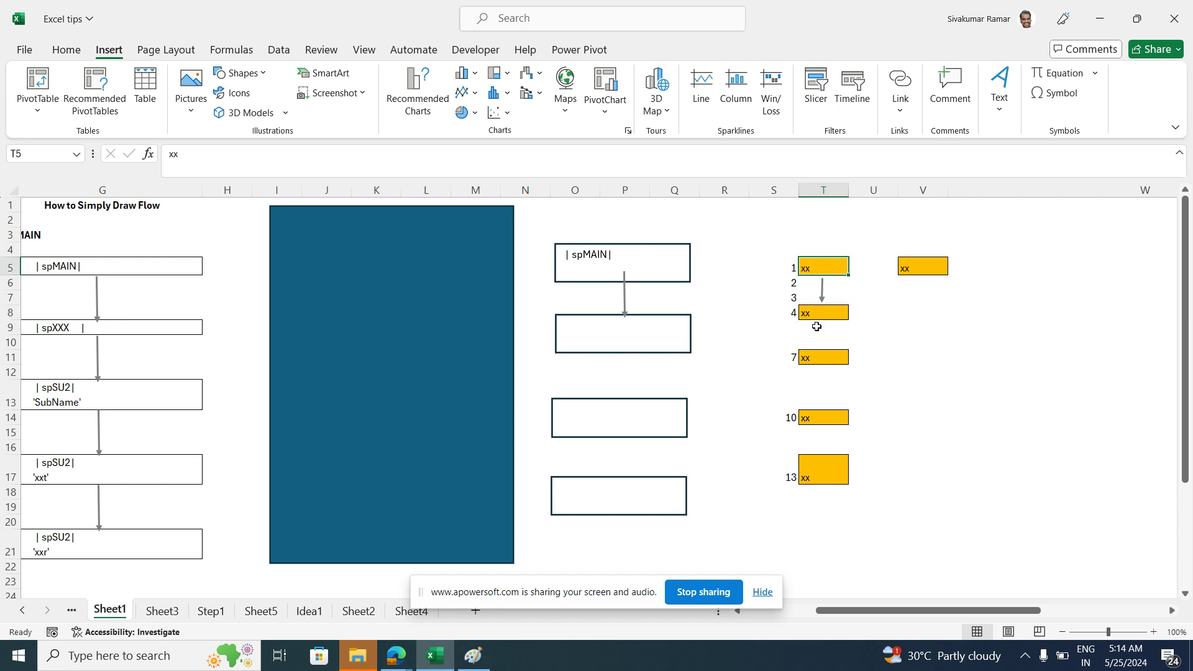
left_click(818, 386)
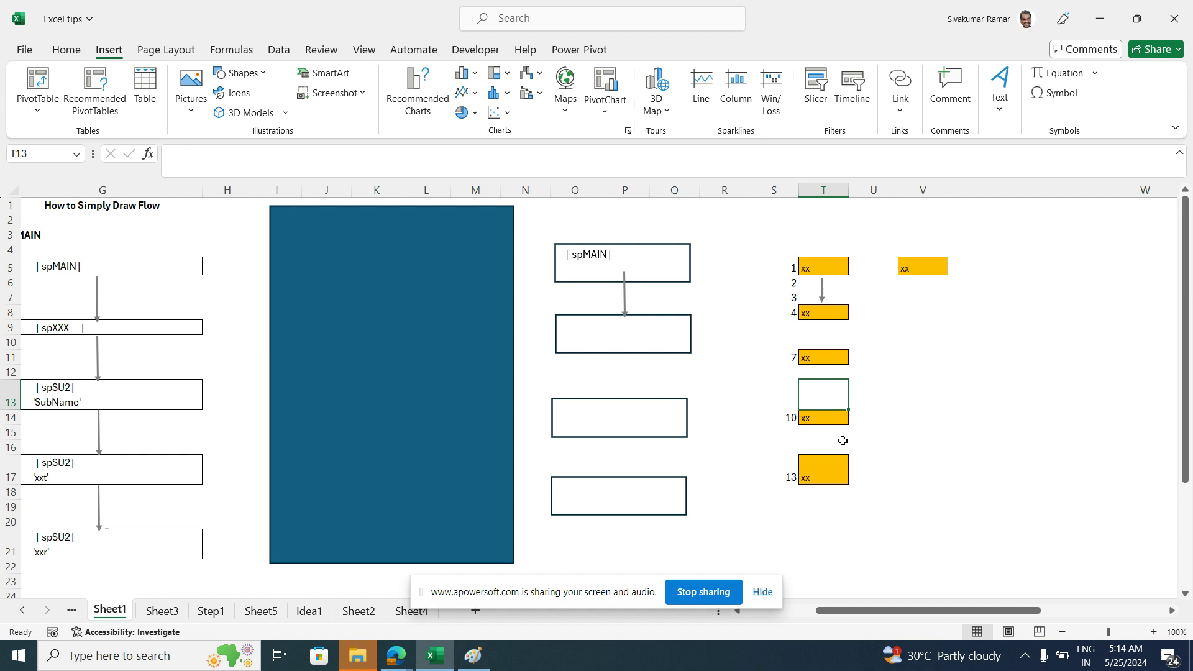
left_click(1042, 273)
Delete all the arrow shapes from the color column of the Mod/x/y table
left_click_drag(956, 616, 1104, 620)
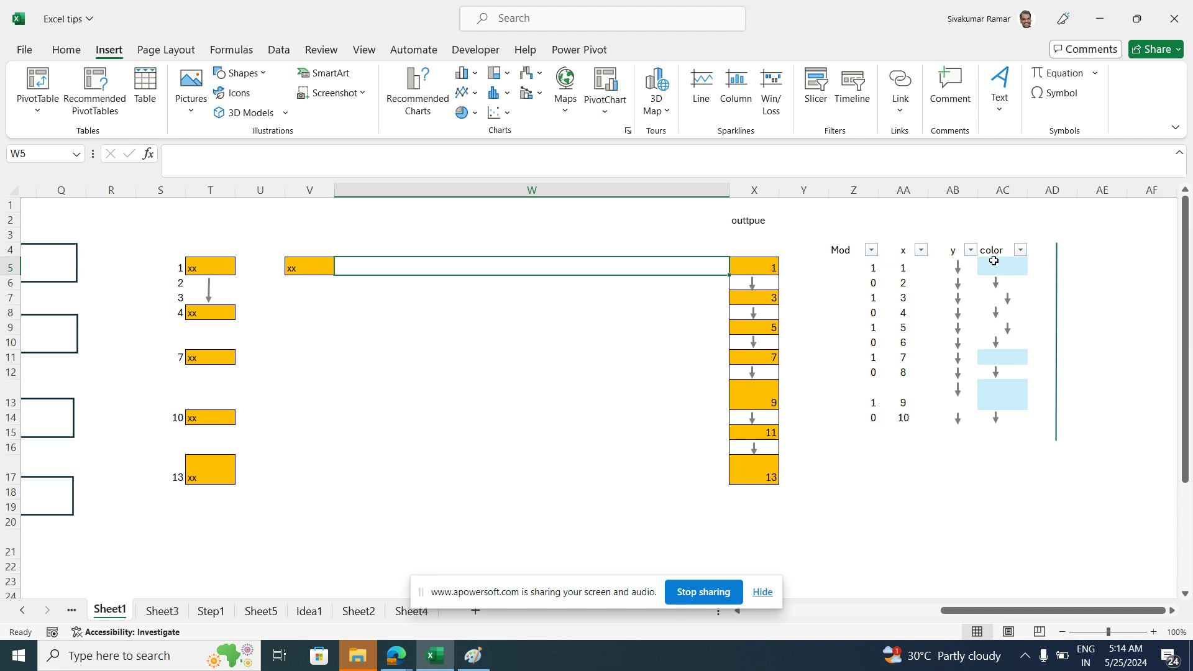
left_click(1016, 285)
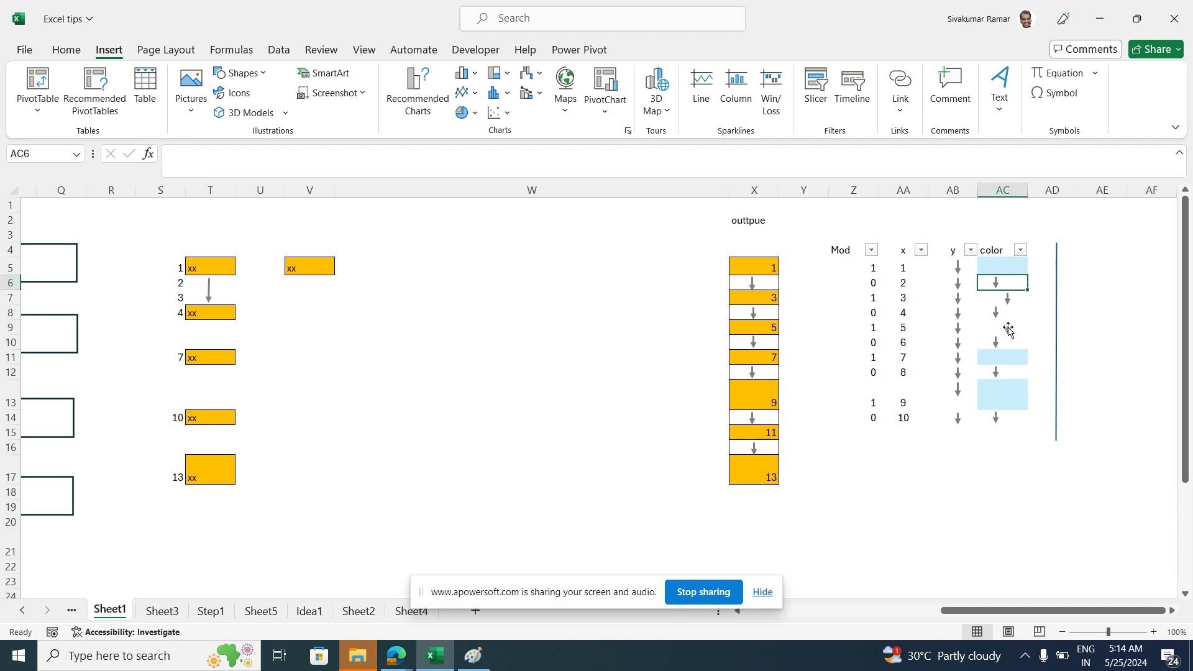
left_click(1007, 347, "shift")
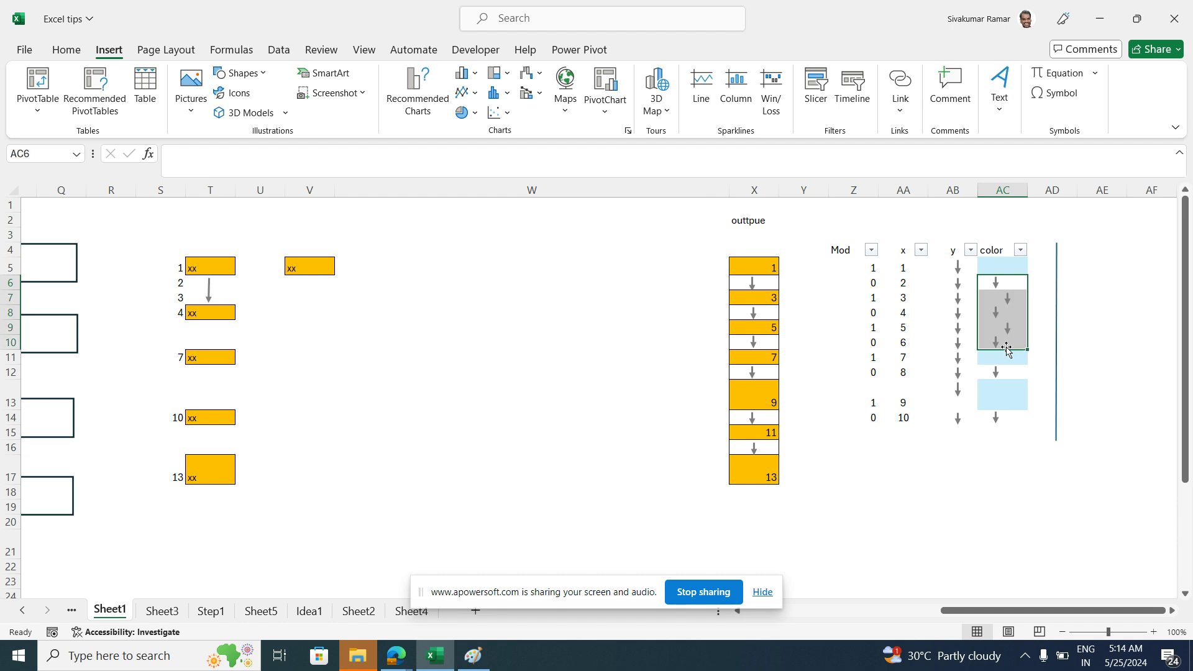
left_click(995, 278)
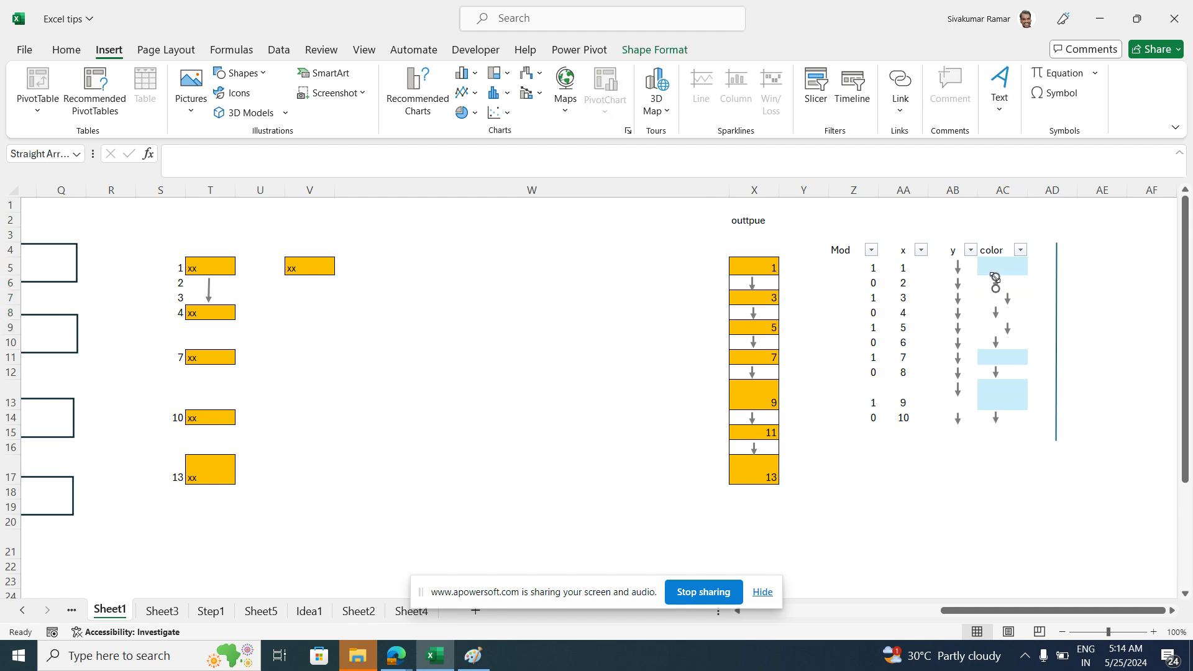
key("Delete")
left_click(1008, 299)
key("Delete")
left_click(988, 314)
key("Delete")
left_click(1007, 326)
key("Delete")
left_click(998, 340)
key("Delete")
left_click(996, 371)
key("Delete")
left_click(996, 418)
key("Delete")
left_click(1015, 454)
Set the fill of the color column cells AC5:AC14 to white
left_click_drag(1004, 267, 1016, 415)
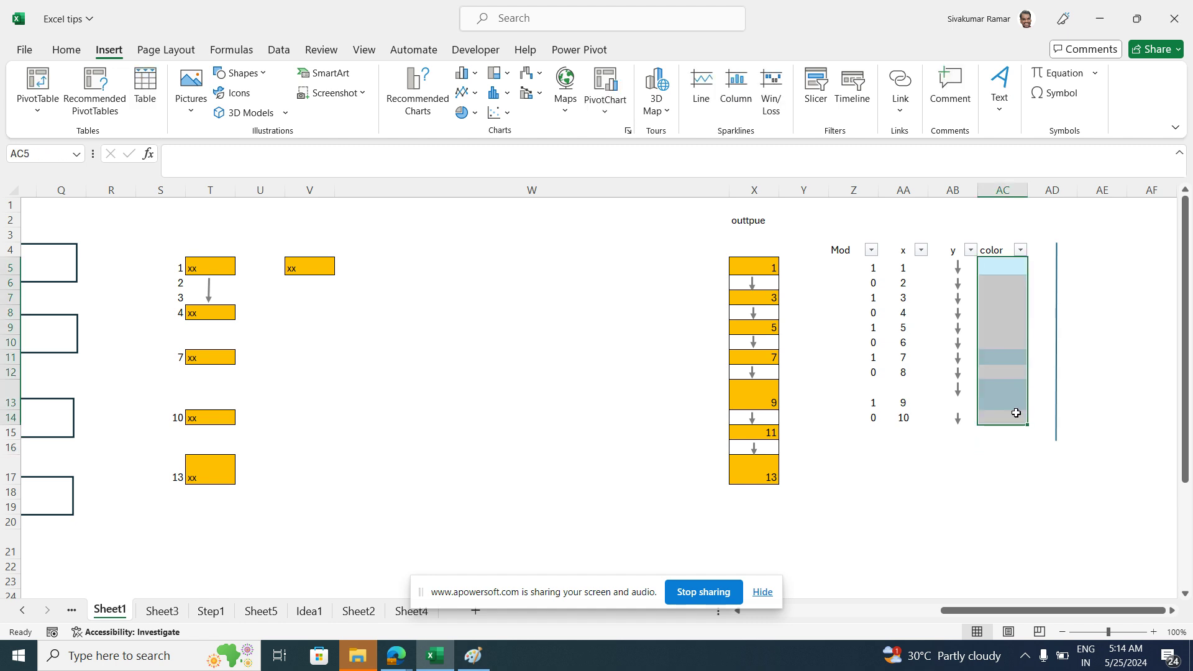
left_click(166, 50)
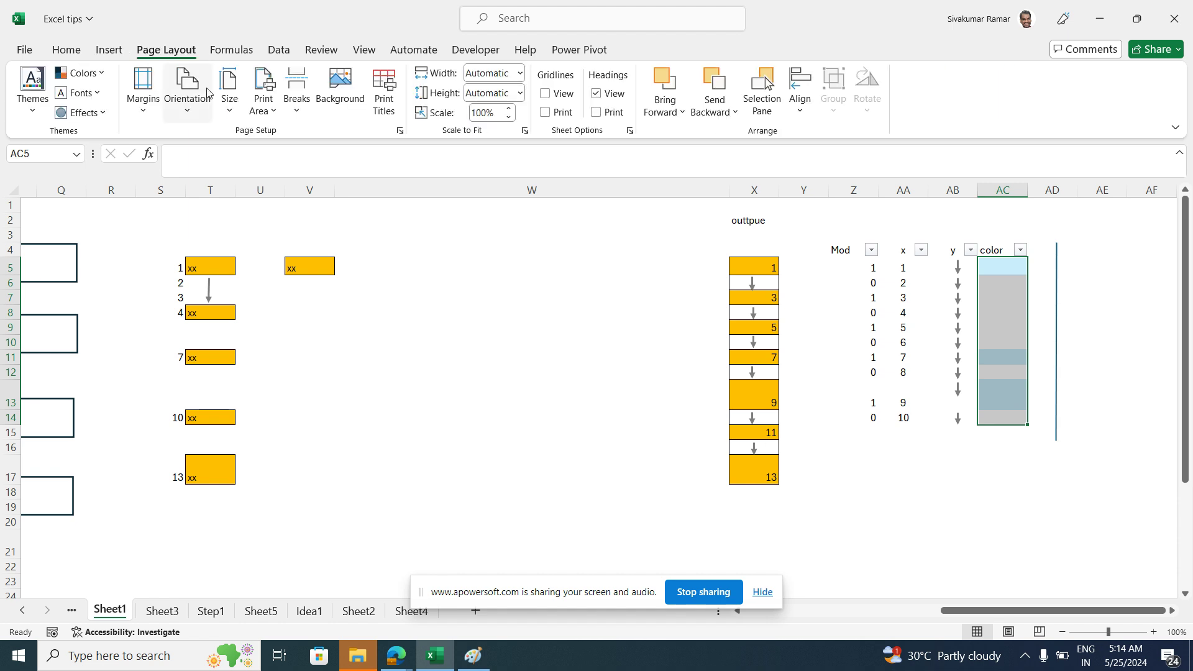
left_click(108, 50)
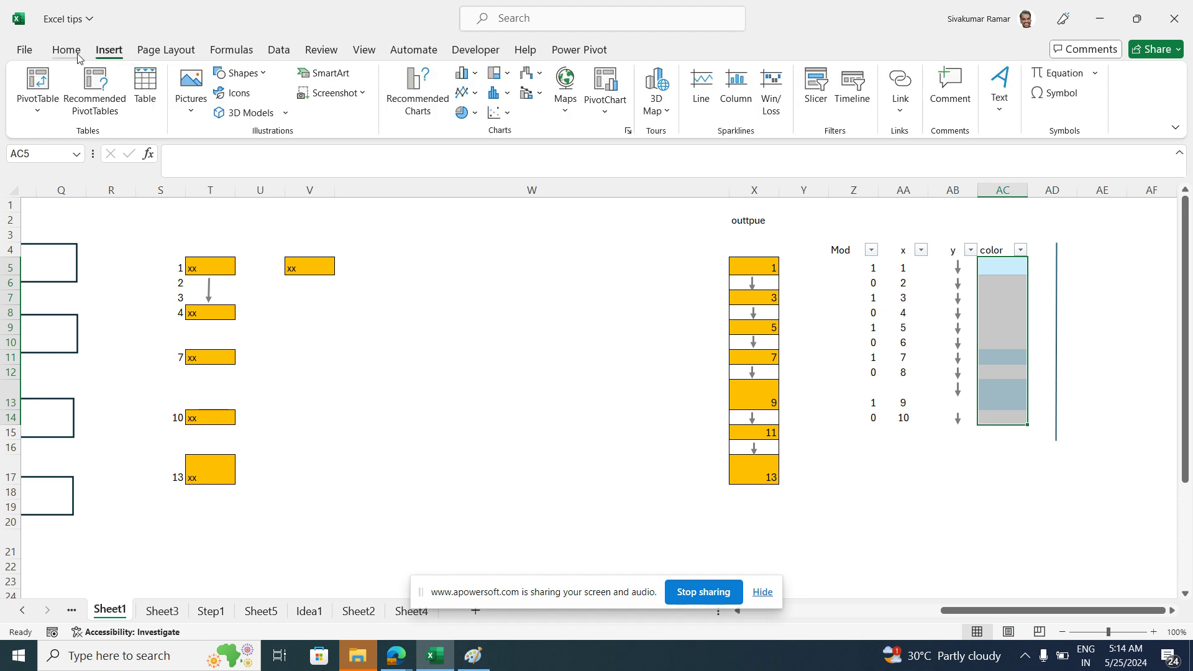
left_click(74, 53)
left_click(224, 104)
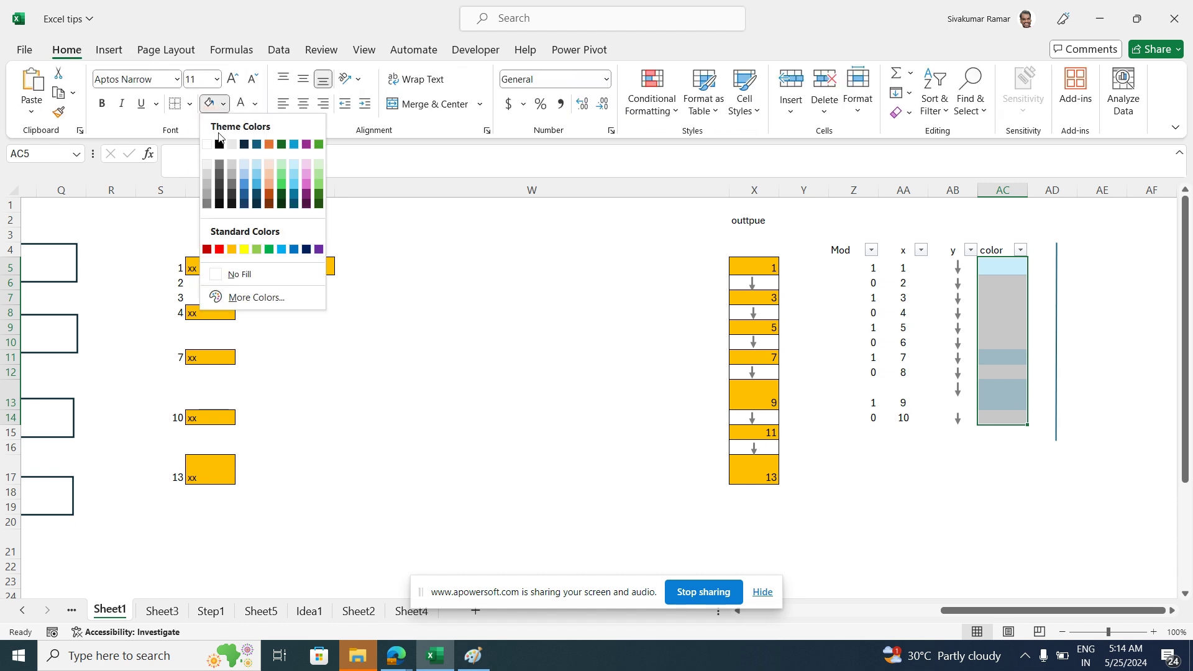
left_click(208, 145)
left_click(953, 469)
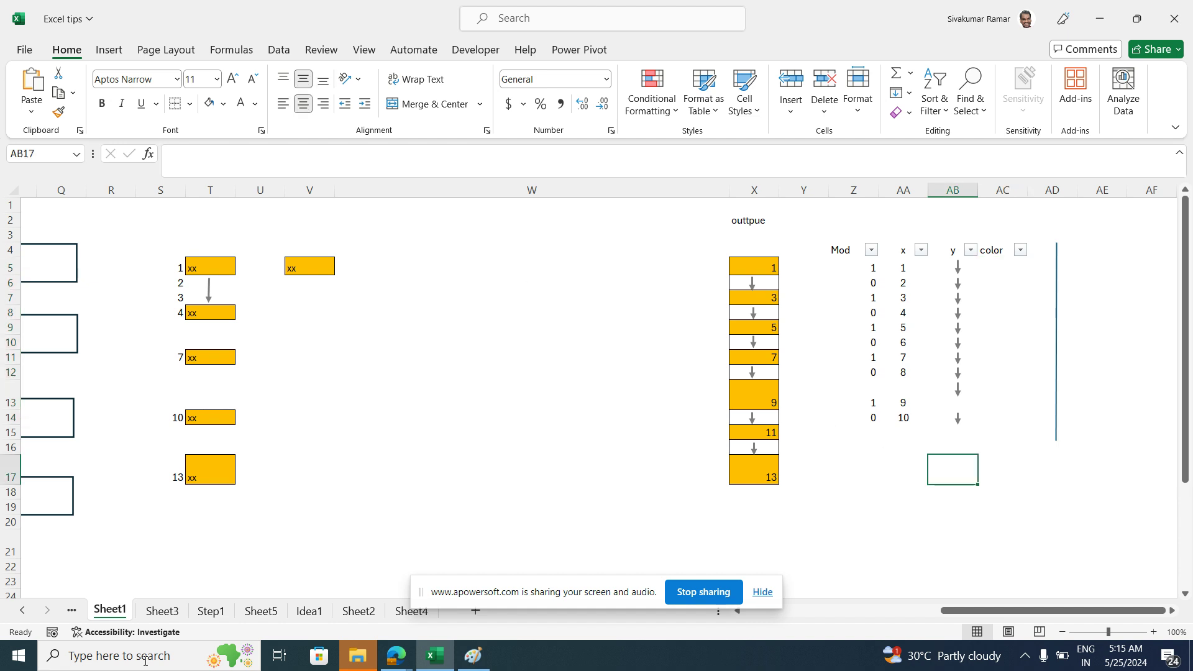
Review the SEQUENCE formula in the x column and the arrows placed row by row in the y column
left_click(903, 269)
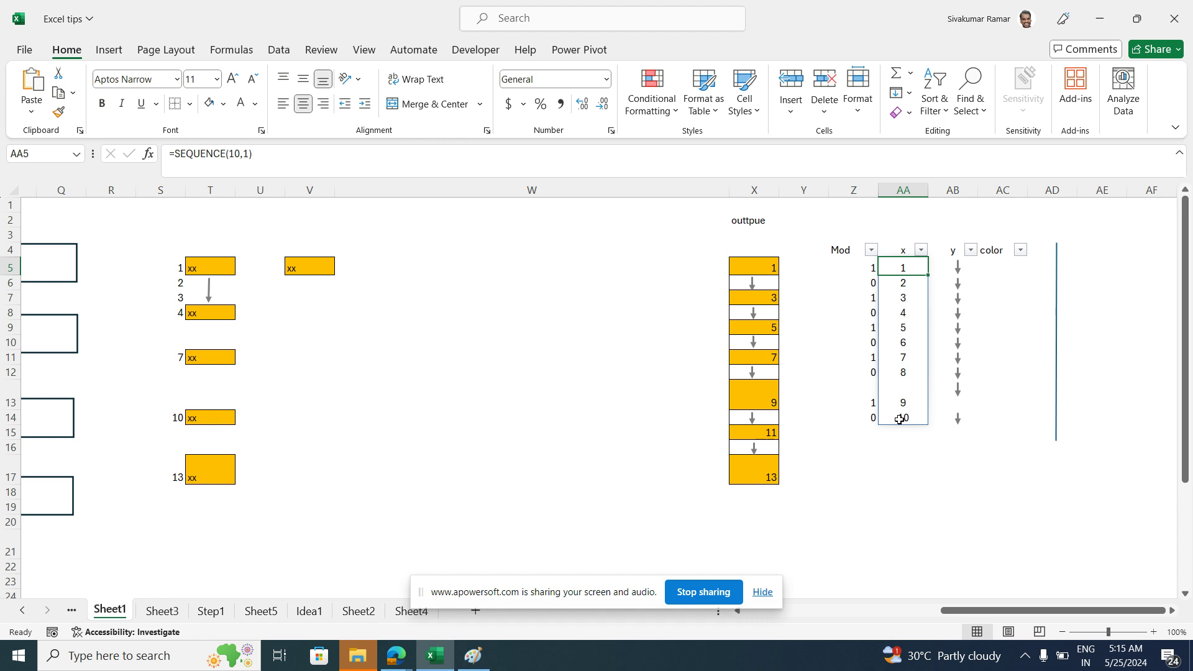
left_click(958, 268)
left_click(977, 268)
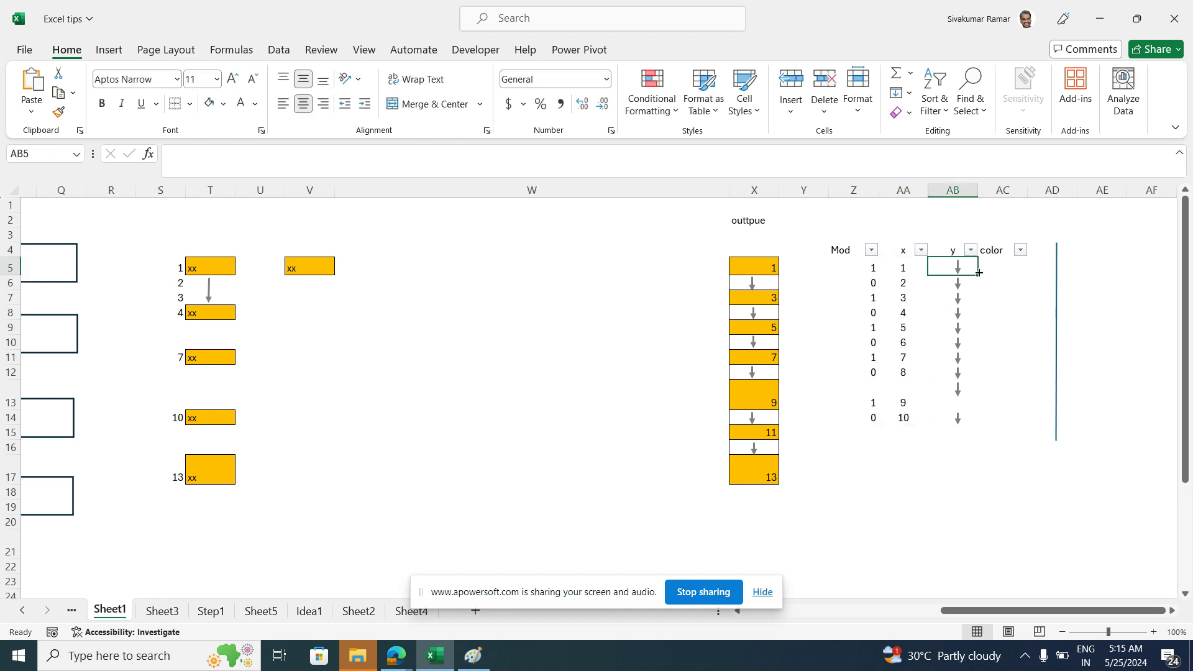
left_click(976, 283)
left_click(974, 298)
left_click(971, 312)
left_click_drag(971, 343, 969, 360)
left_click(970, 436)
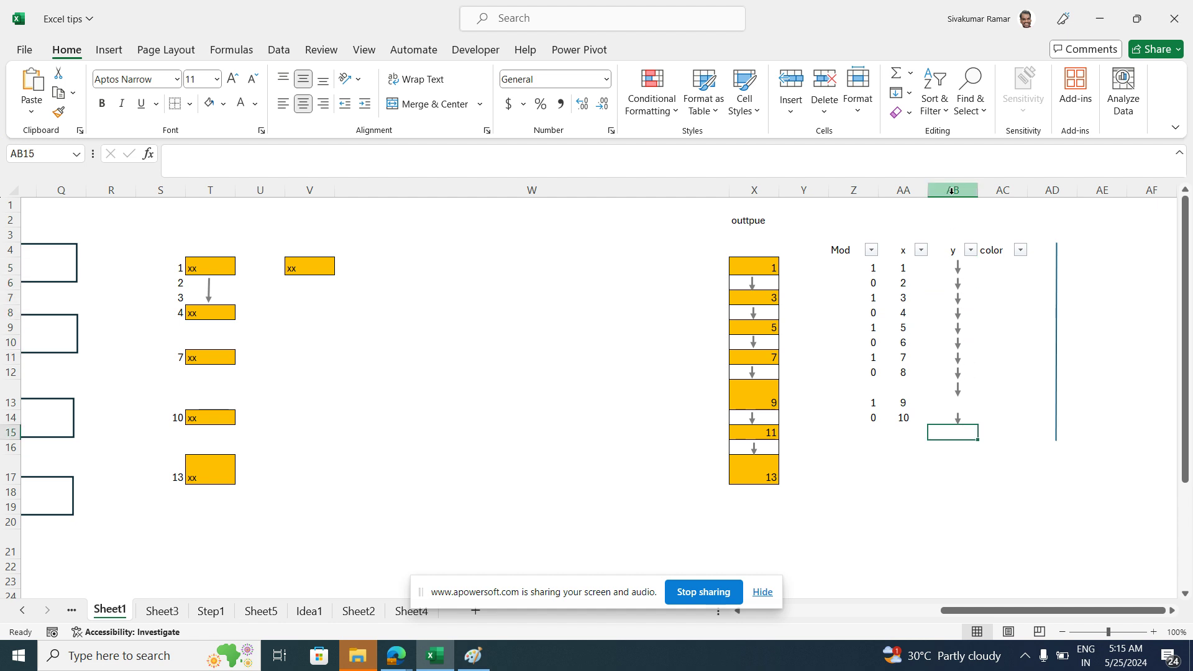
Insert a blank column between the y and color columns
left_click(995, 190)
right_click(993, 191)
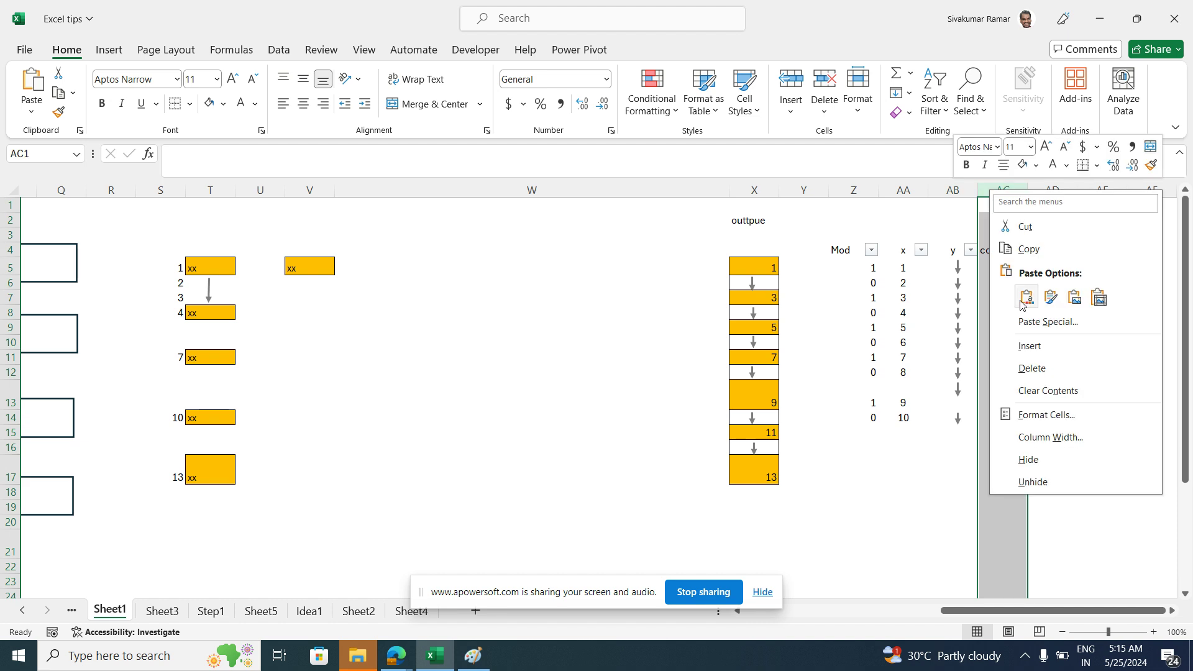
left_click(1029, 346)
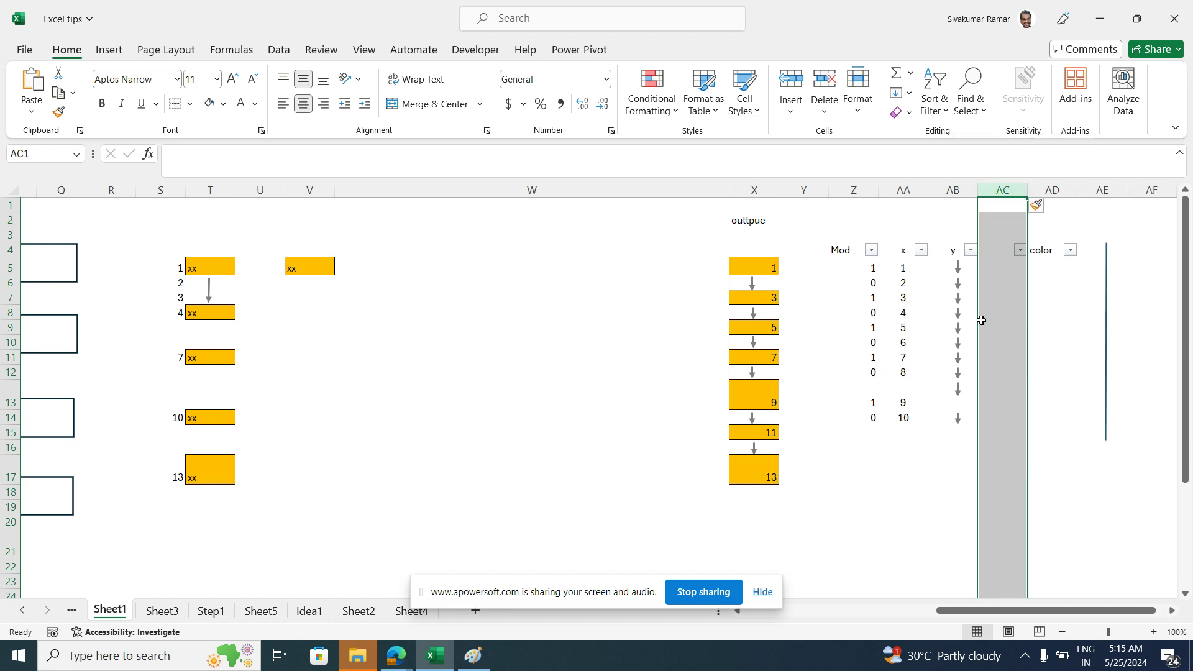
Copy the first arrow of the y column into the new blank column and position it near the top of row 5
left_click(951, 270)
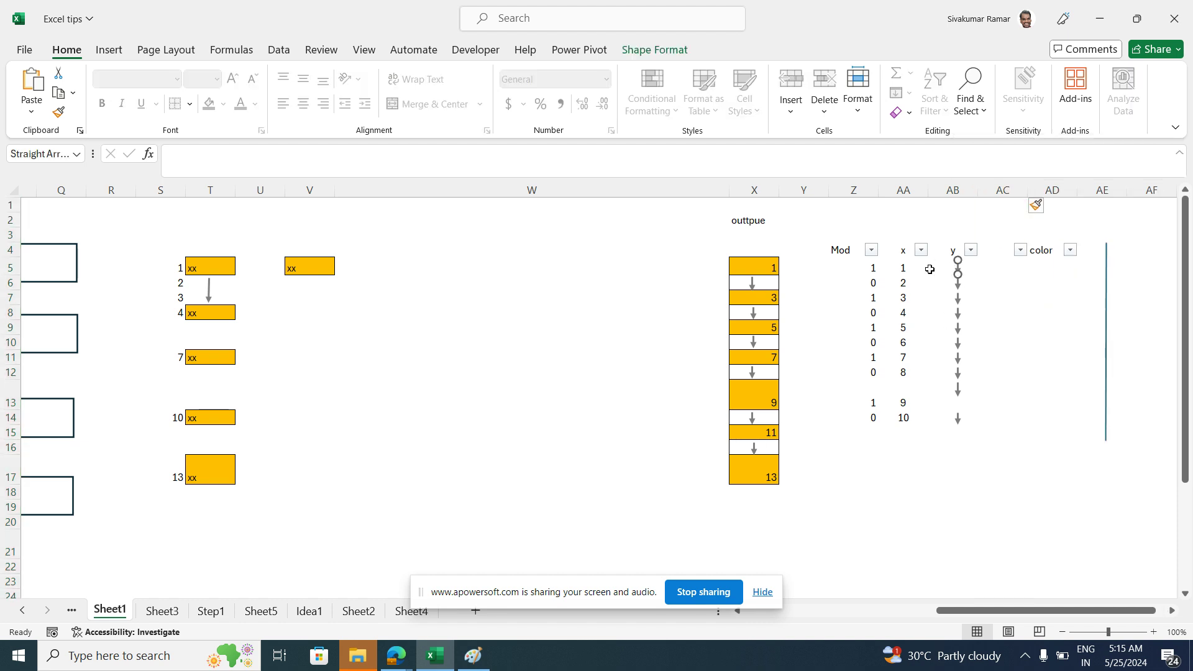
left_click(994, 269)
key("ctrl+v")
left_click(1002, 310)
left_click(978, 269)
left_click_drag(980, 269, 1002, 263)
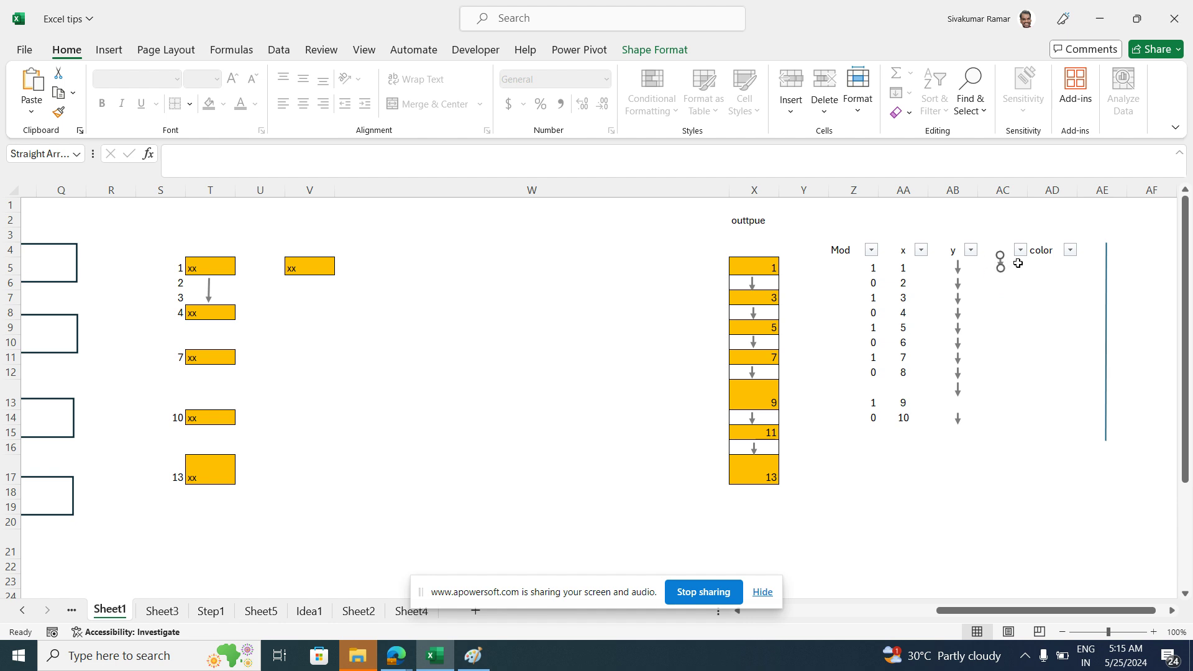
left_click(1018, 263)
left_click(1000, 264)
left_click_drag(1000, 265, 1000, 266)
left_click(1001, 269)
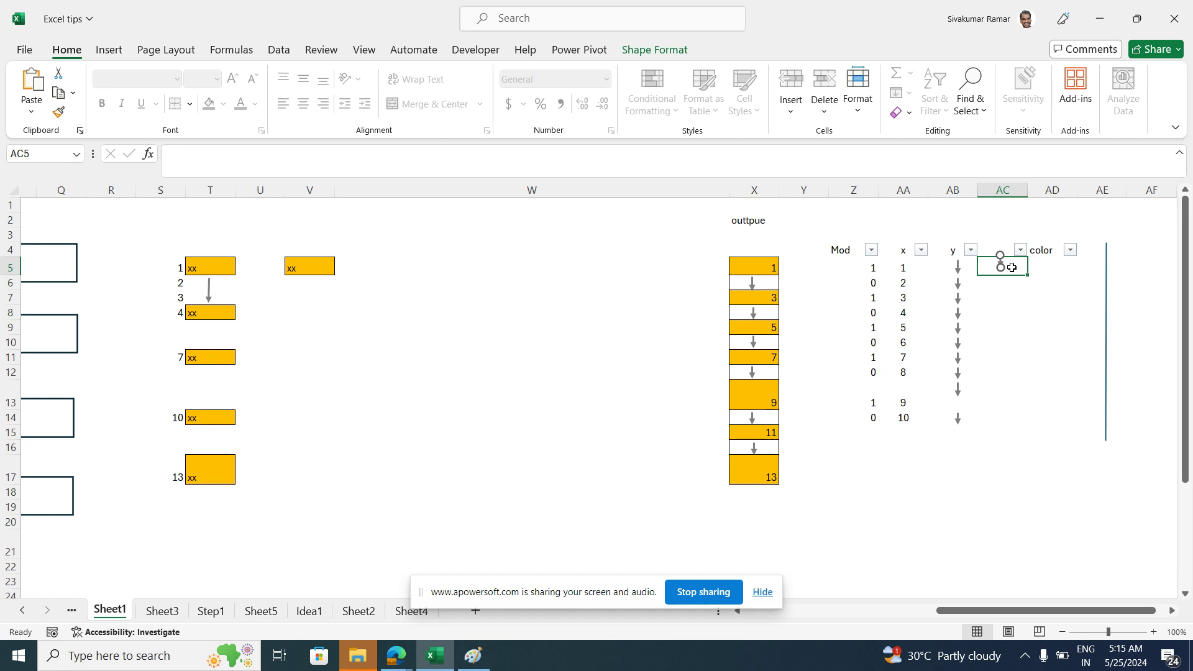
left_click(1001, 265)
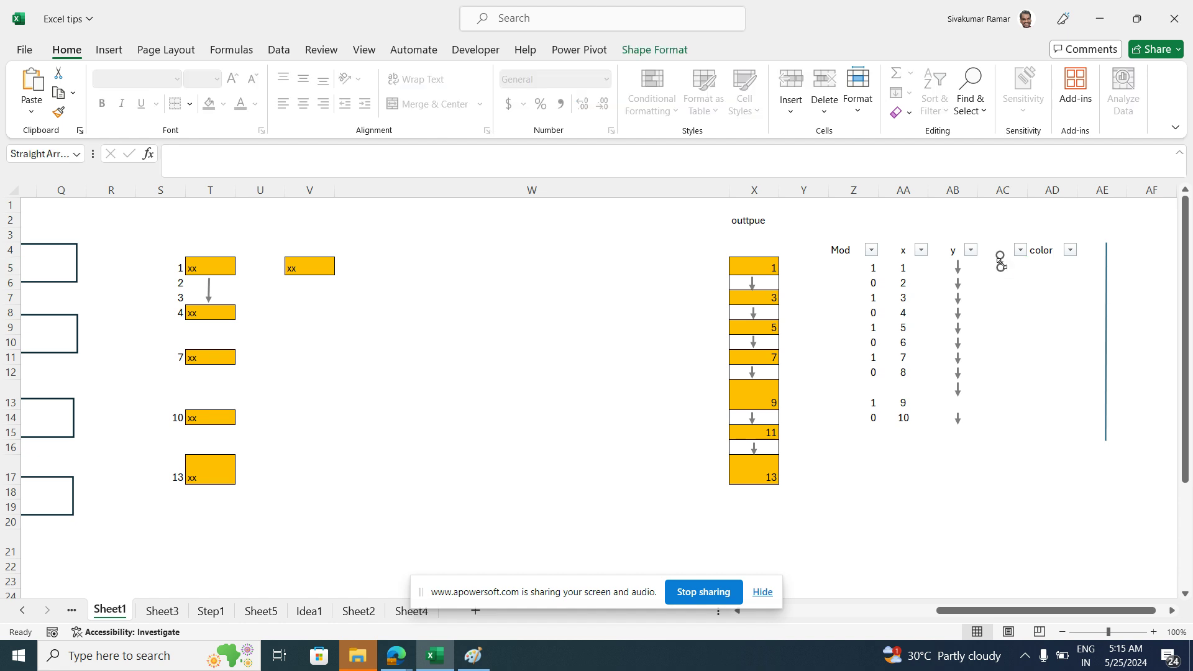
left_click(1003, 339)
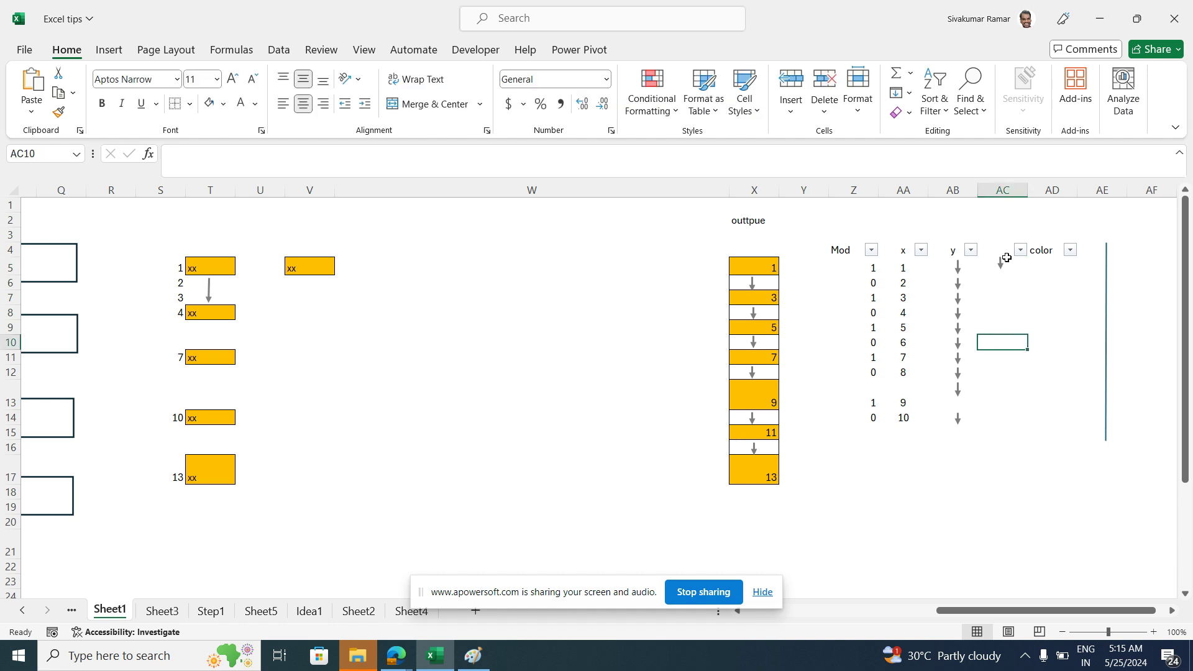
Seat the copied arrow inside cell AC5 and fill that cell down through AC14
left_click(1009, 262)
left_click(1000, 266)
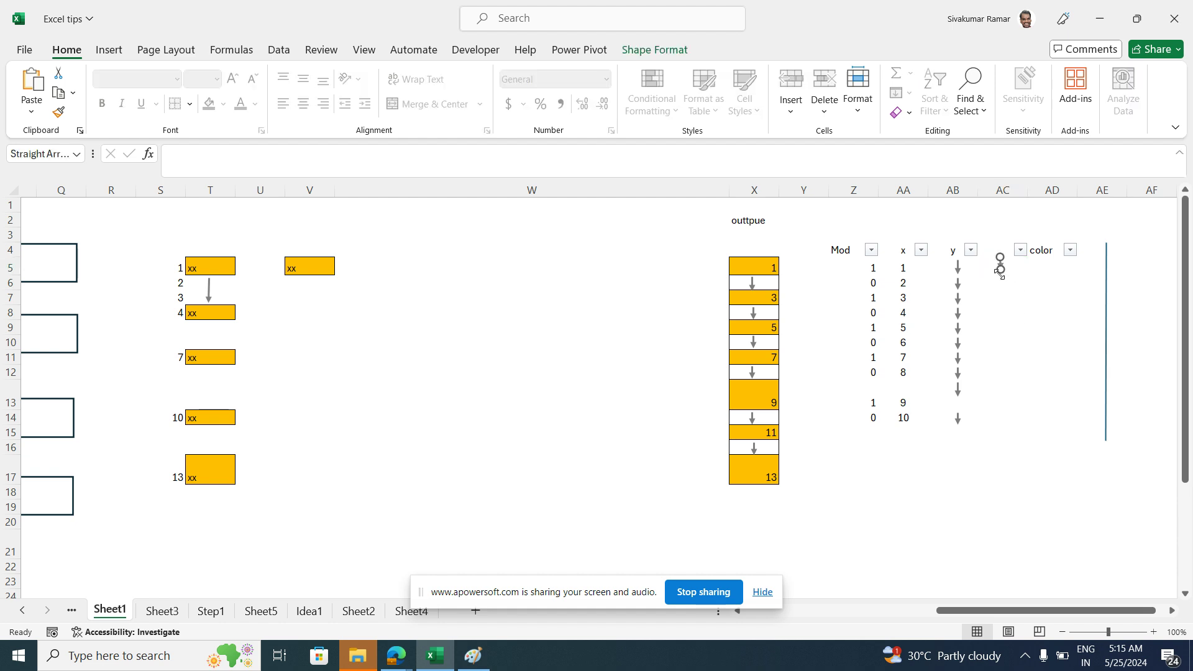
left_click(1003, 308)
left_click(1015, 264)
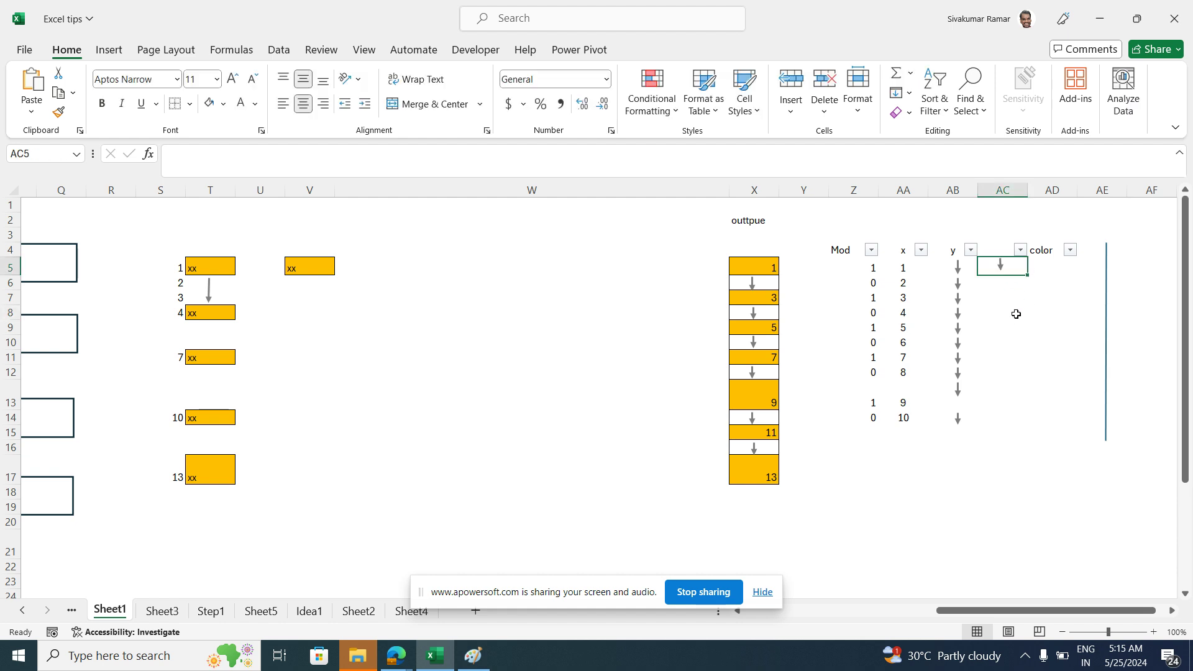
left_click(1012, 292)
left_click(1013, 268)
left_click_drag(1030, 275, 1035, 423)
left_click(1004, 491)
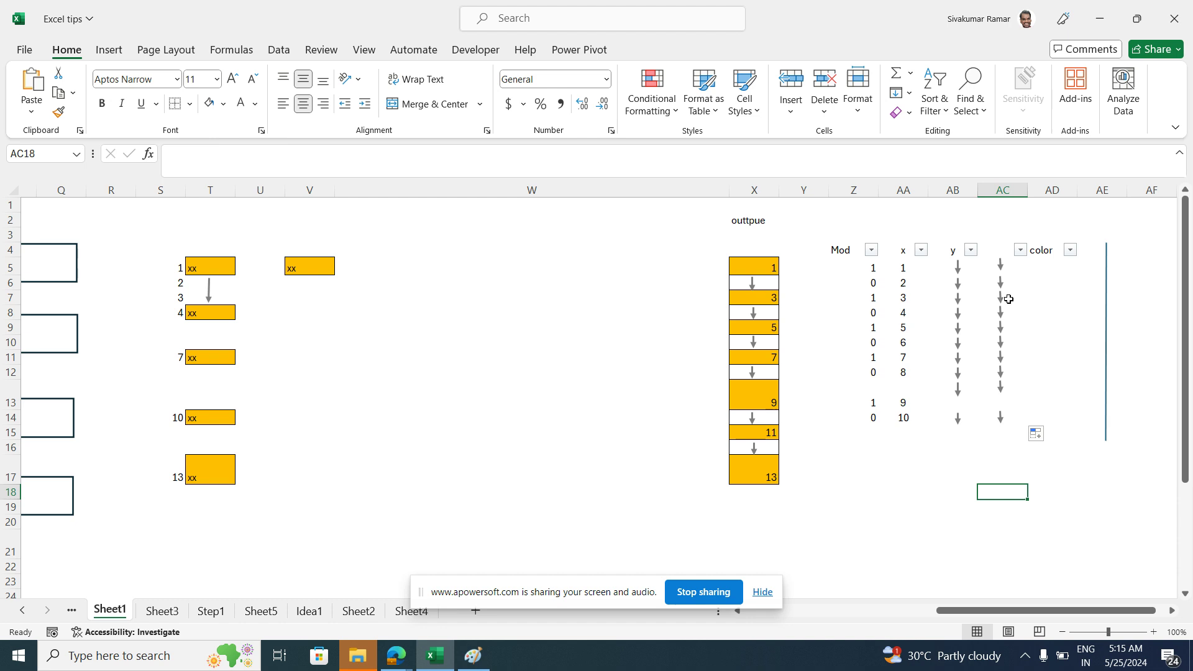
Insert another blank column between the y column and the newly filled arrow column
left_click(1001, 264)
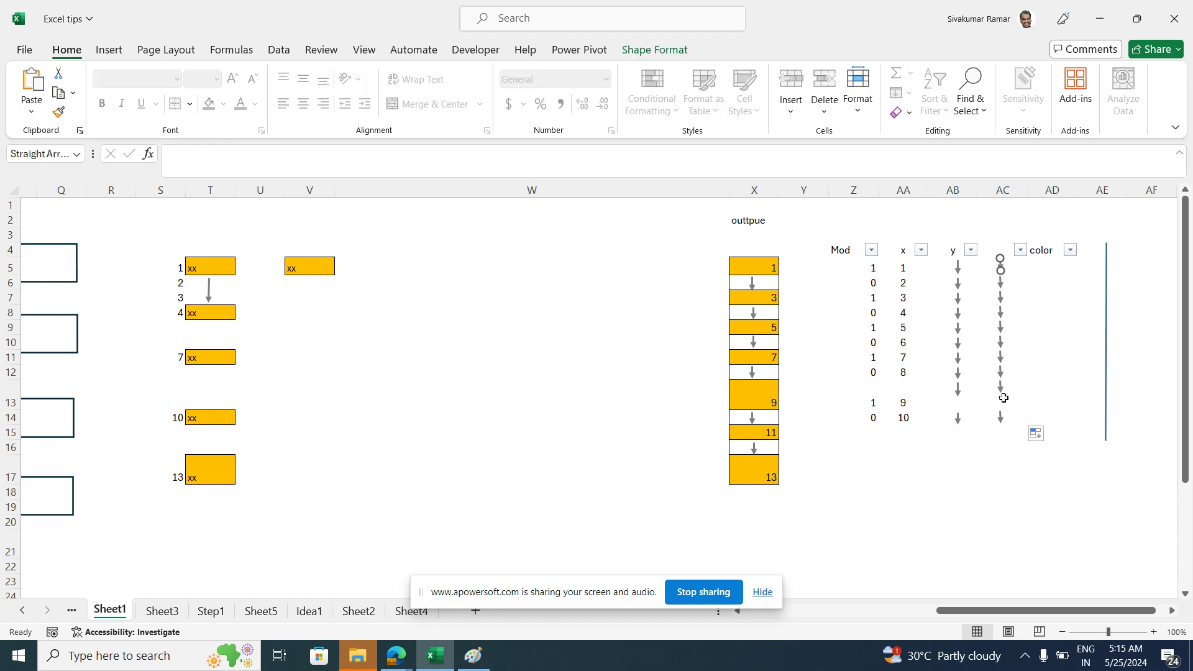
left_click(1001, 419, "ctrl")
left_click(995, 315)
left_click(993, 190)
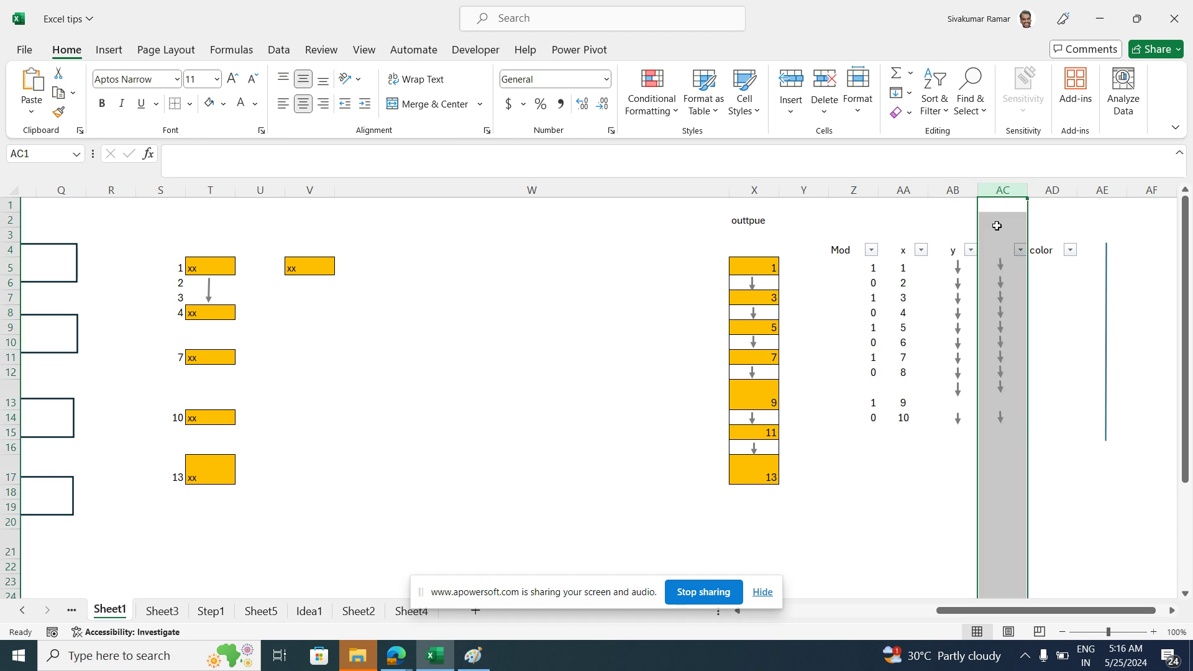
right_click(1005, 186)
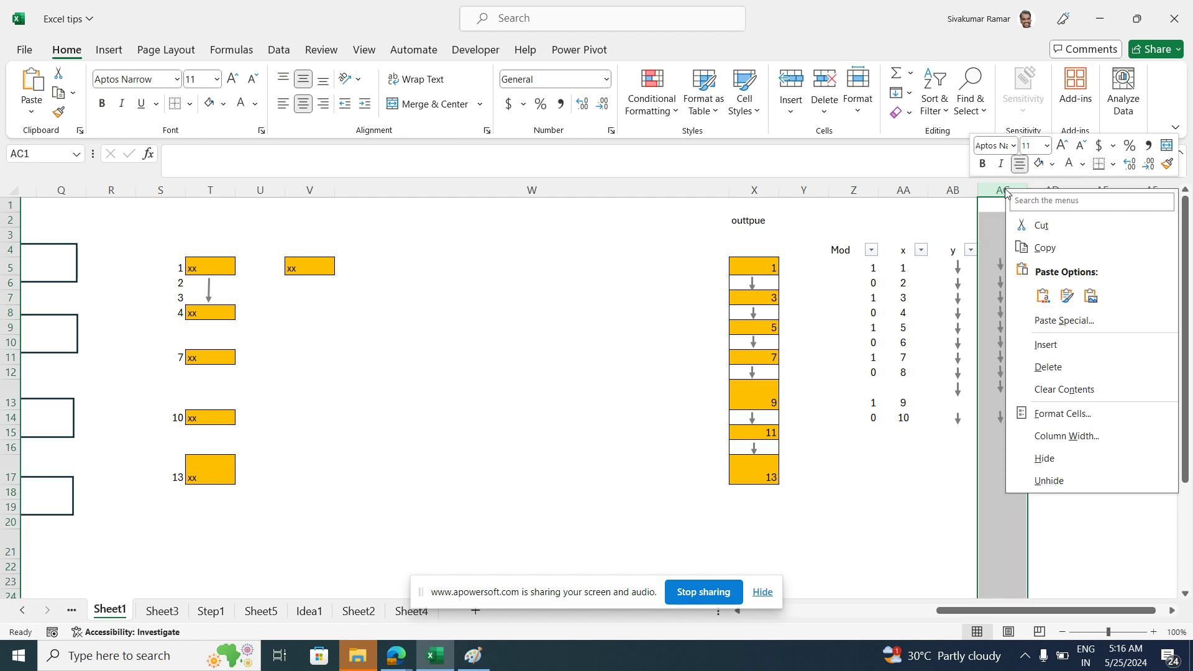
left_click(1034, 341)
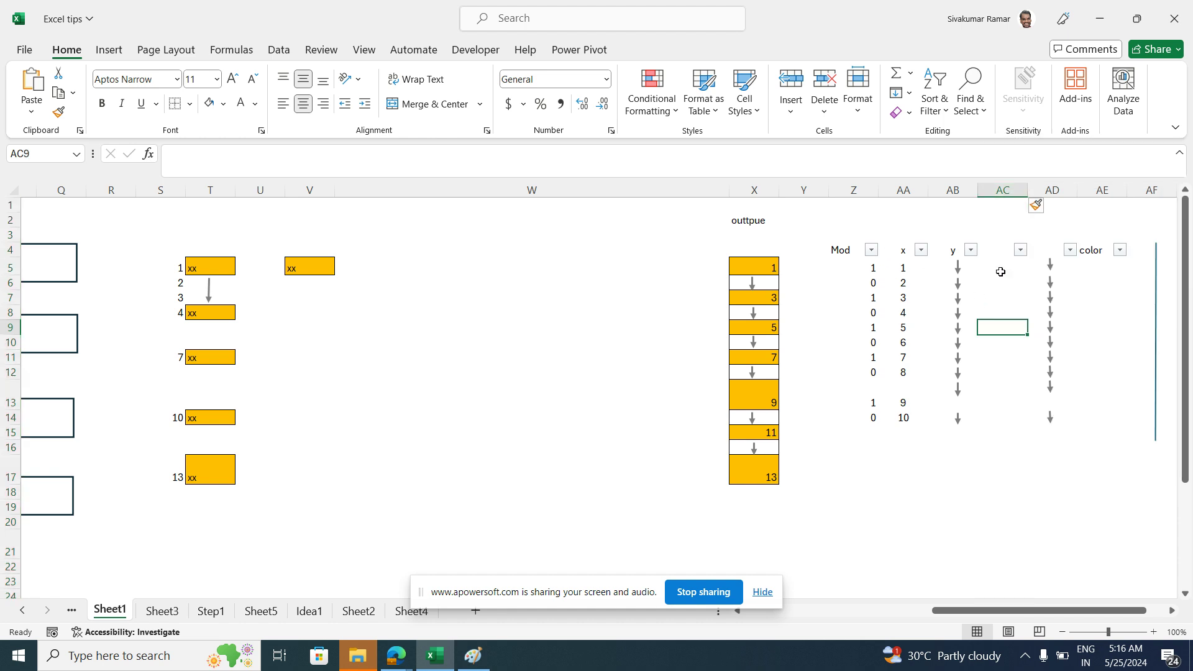
Examine the SEQUENCE formula in the x column, the MOD formula in the Mod column and the arrows in the output column
left_click(905, 272)
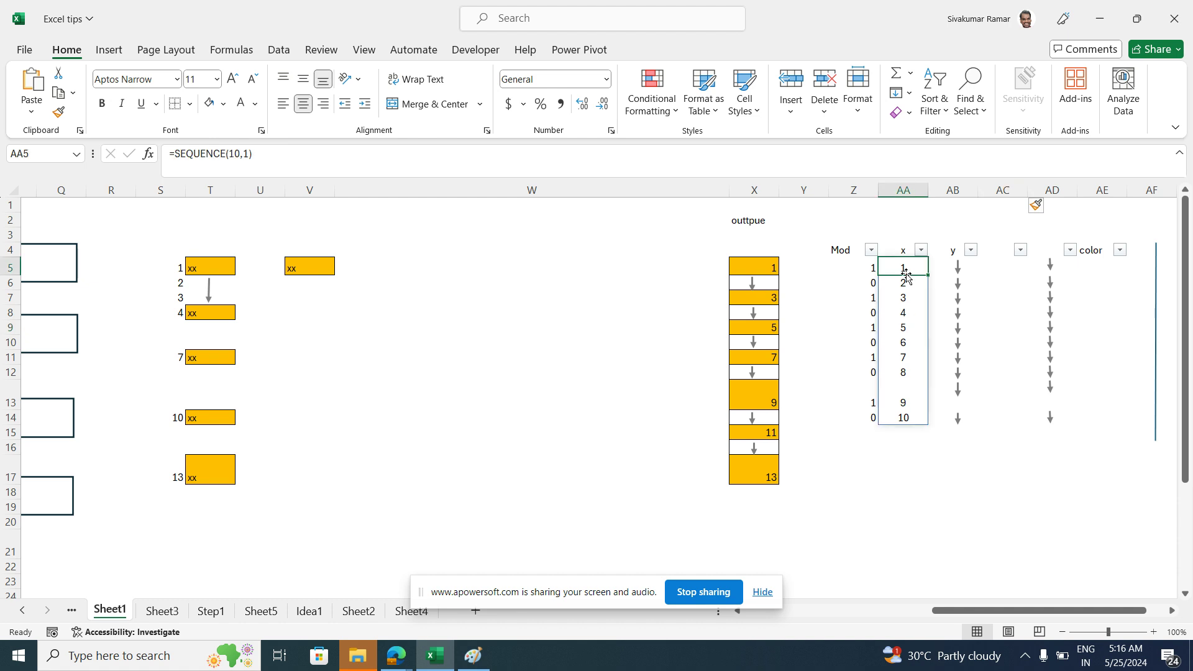
left_click(860, 271)
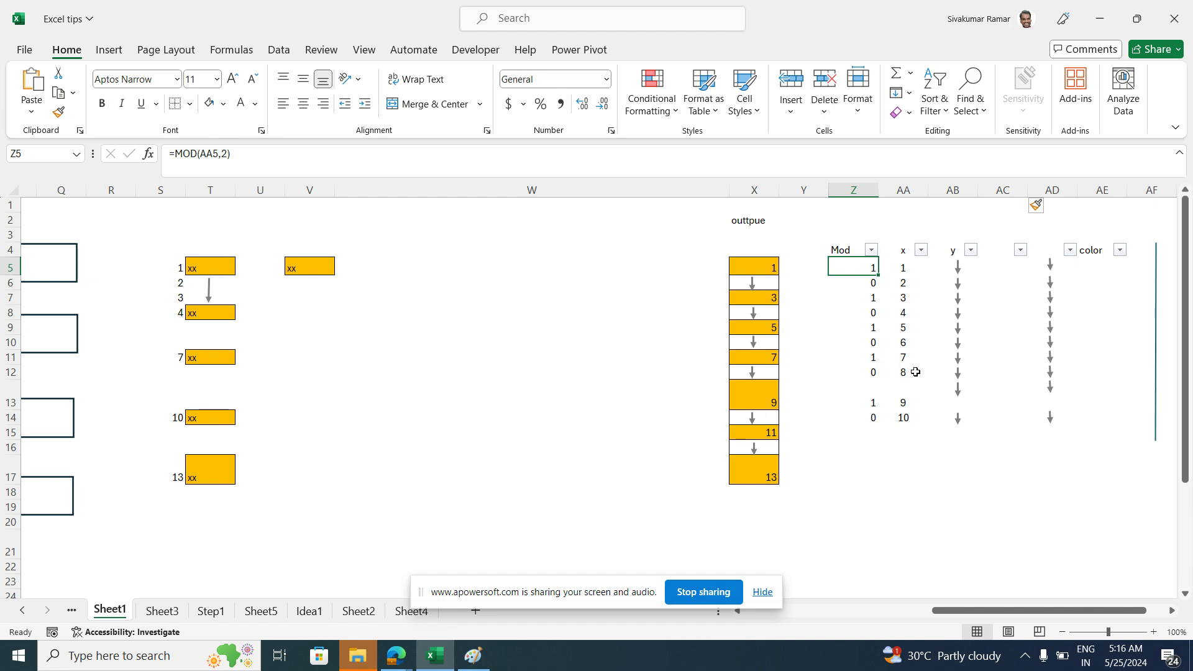
left_click(756, 283)
left_click(754, 314)
left_click(753, 342)
left_click(753, 373)
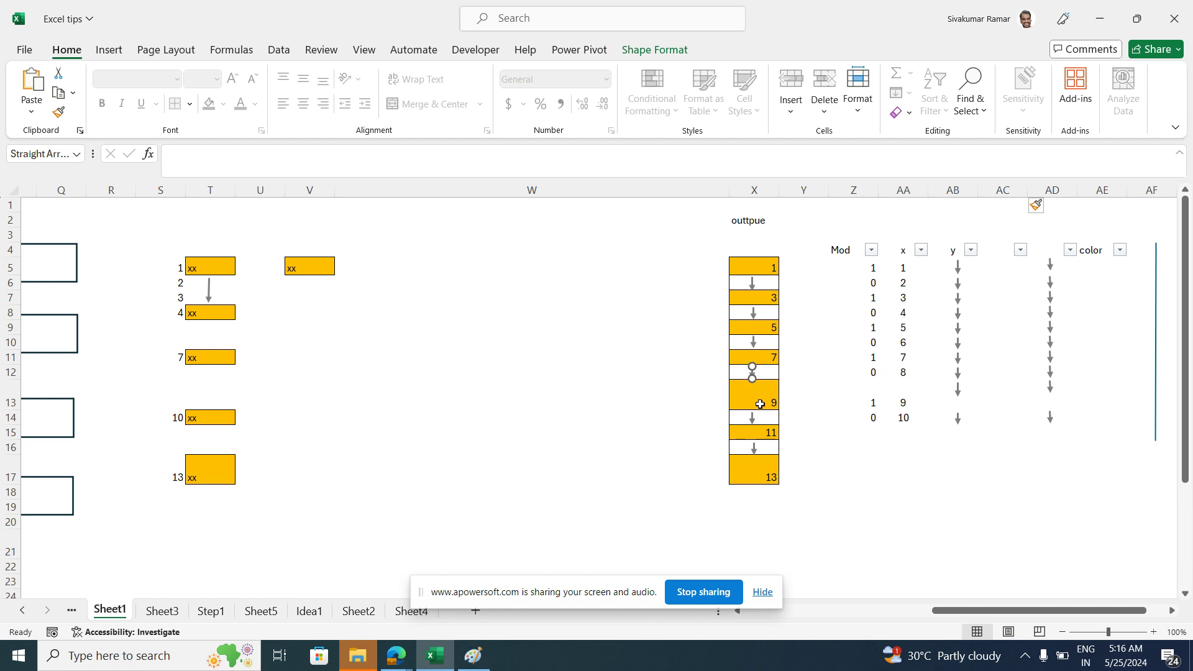
left_click(761, 420)
left_click(759, 472)
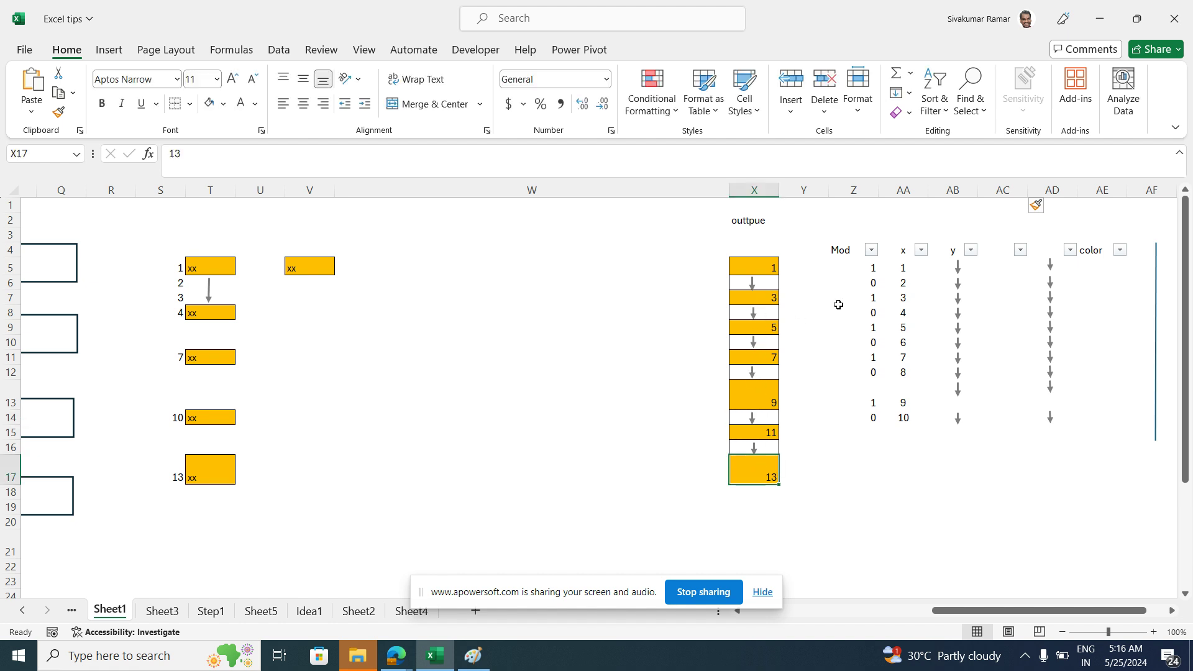
Filter the Mod column to show only the rows with value 0
left_click(871, 250)
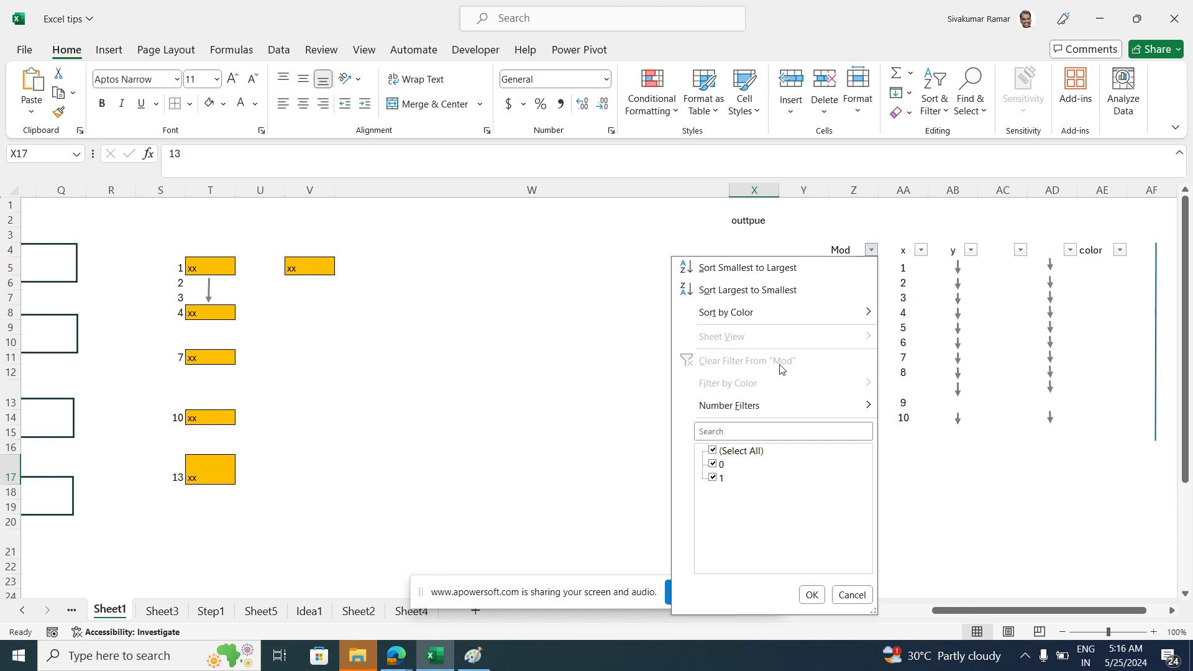
left_click(714, 452)
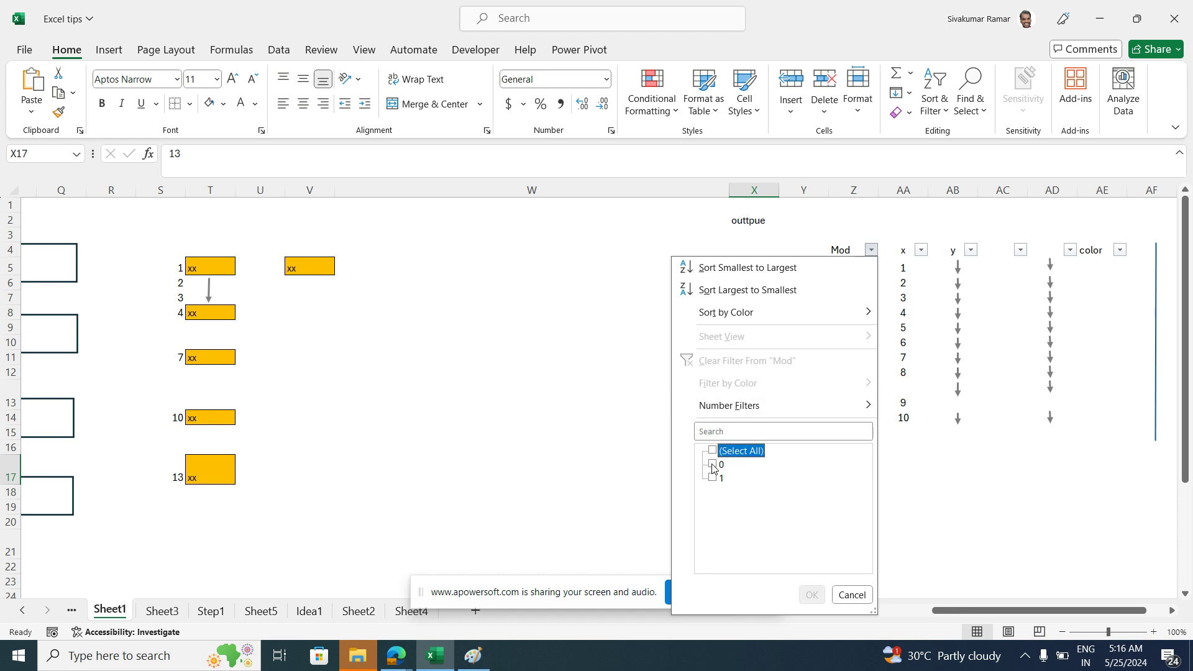
left_click(715, 467)
left_click(810, 594)
left_click(938, 464)
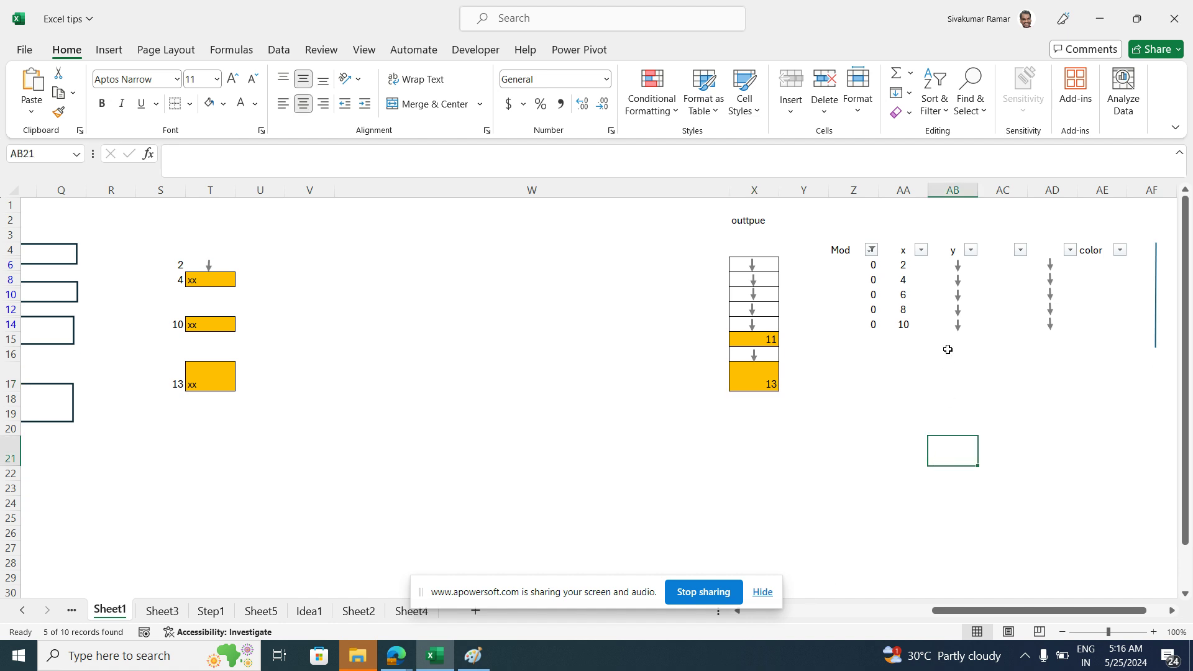
left_click(949, 265)
key("ctrl+c")
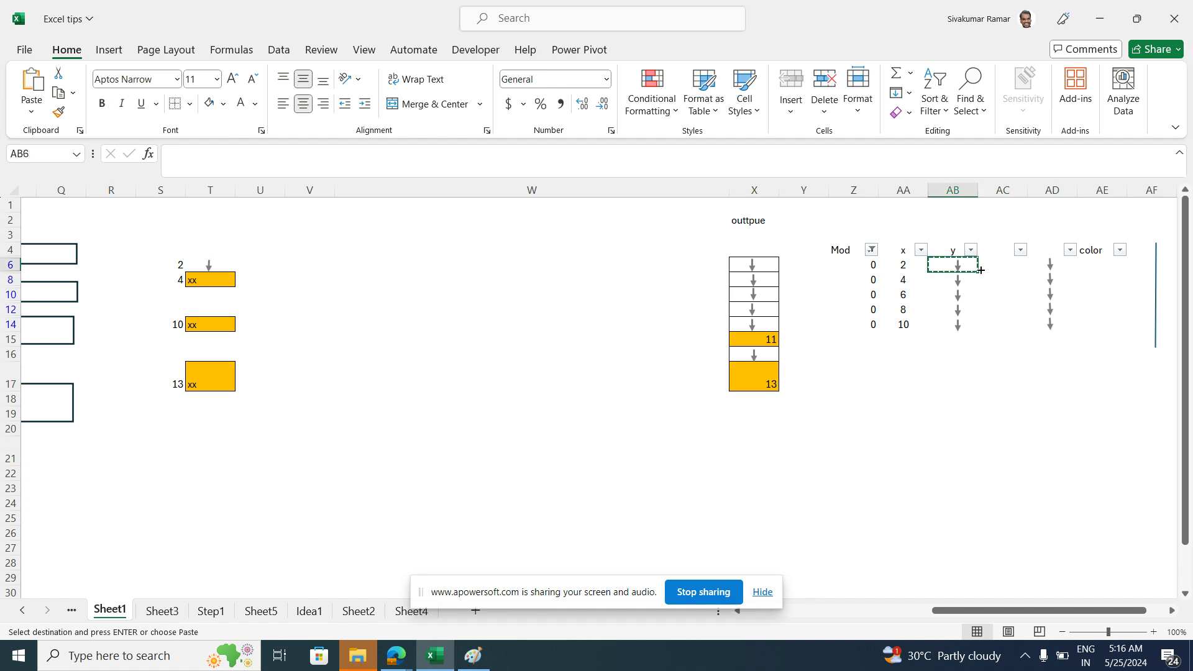
left_click(993, 265)
key("Escape")
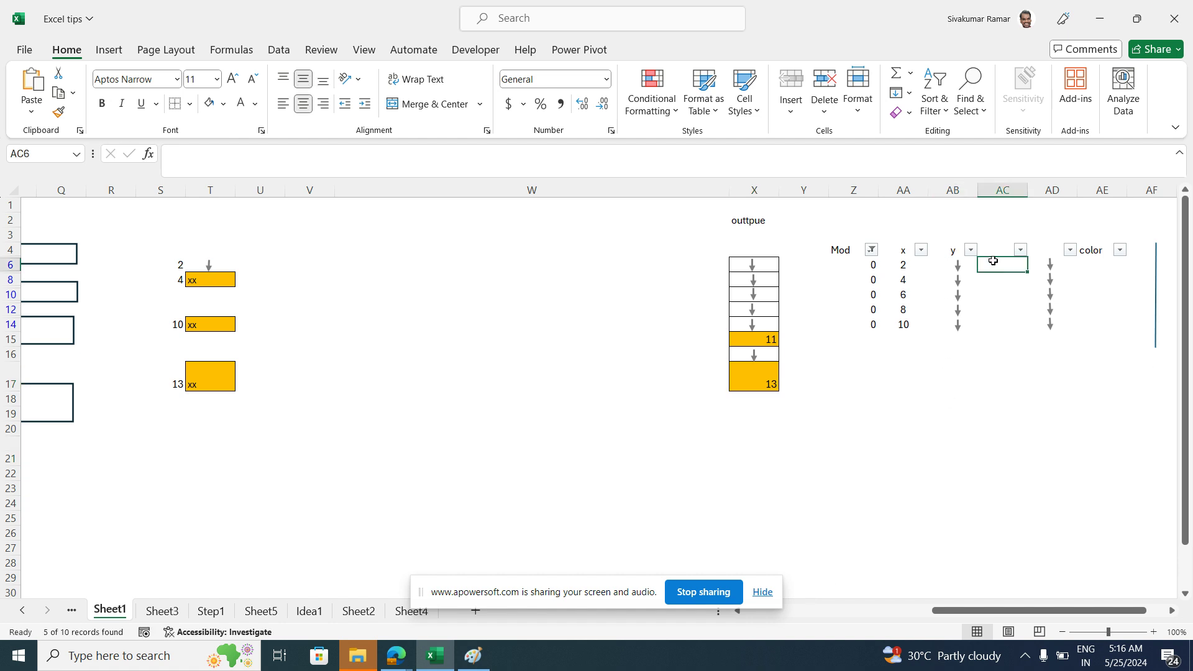
left_click(959, 270)
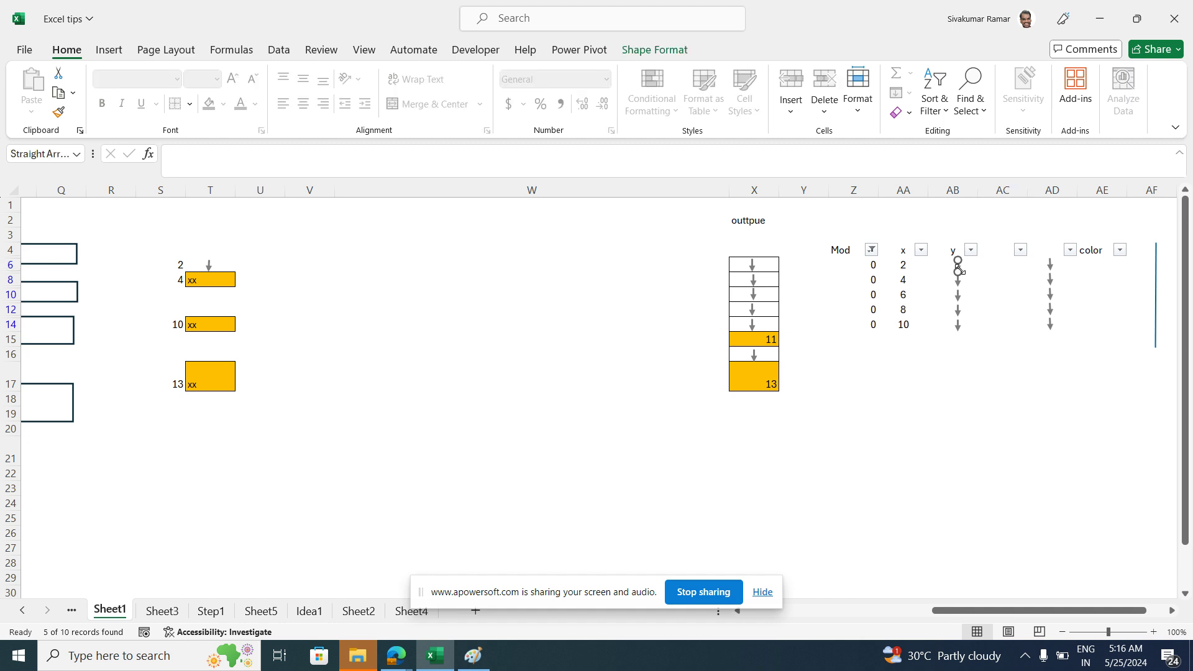
key("ctrl+c")
left_click(994, 266)
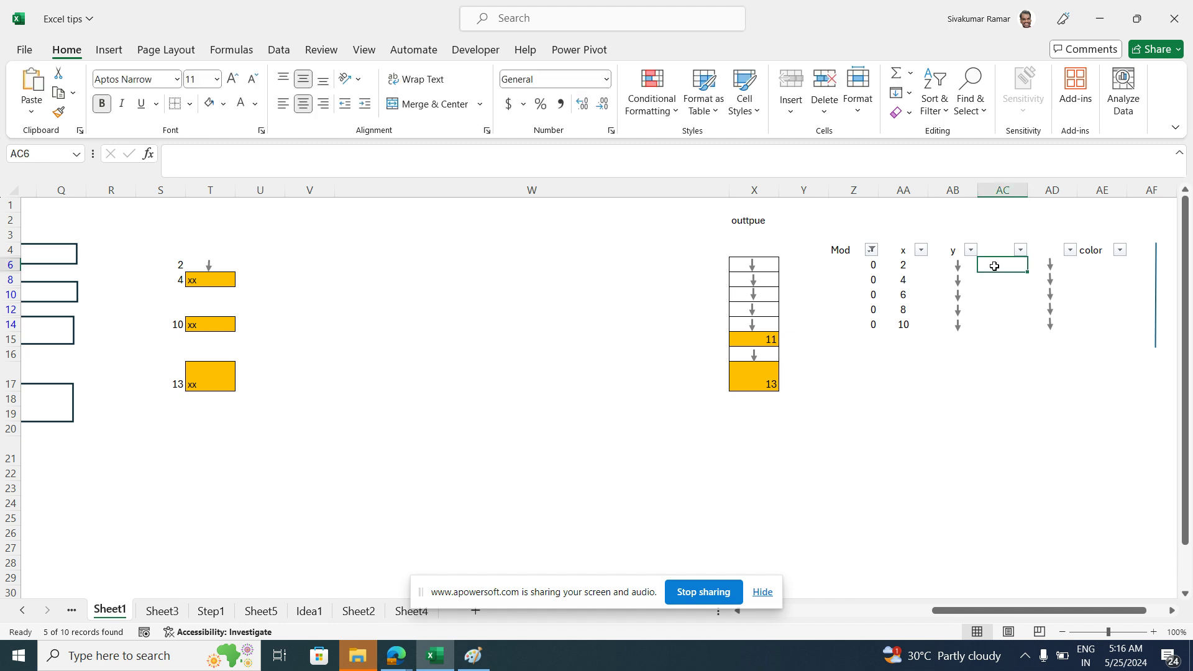
key("ctrl+v")
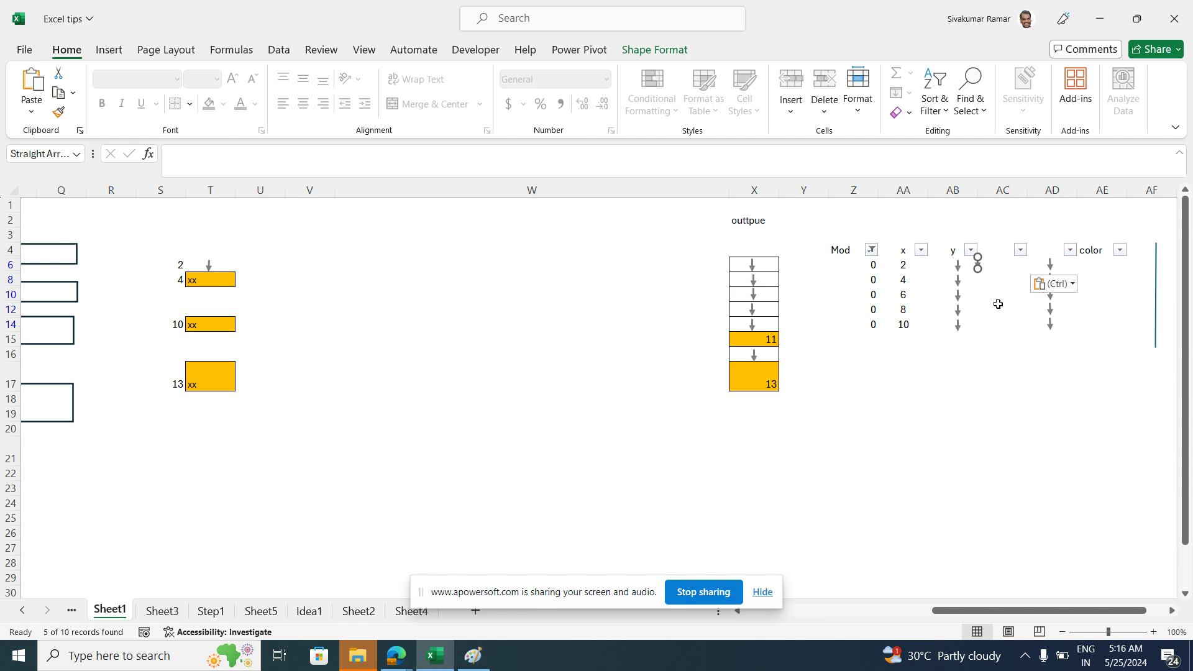
key("Delete")
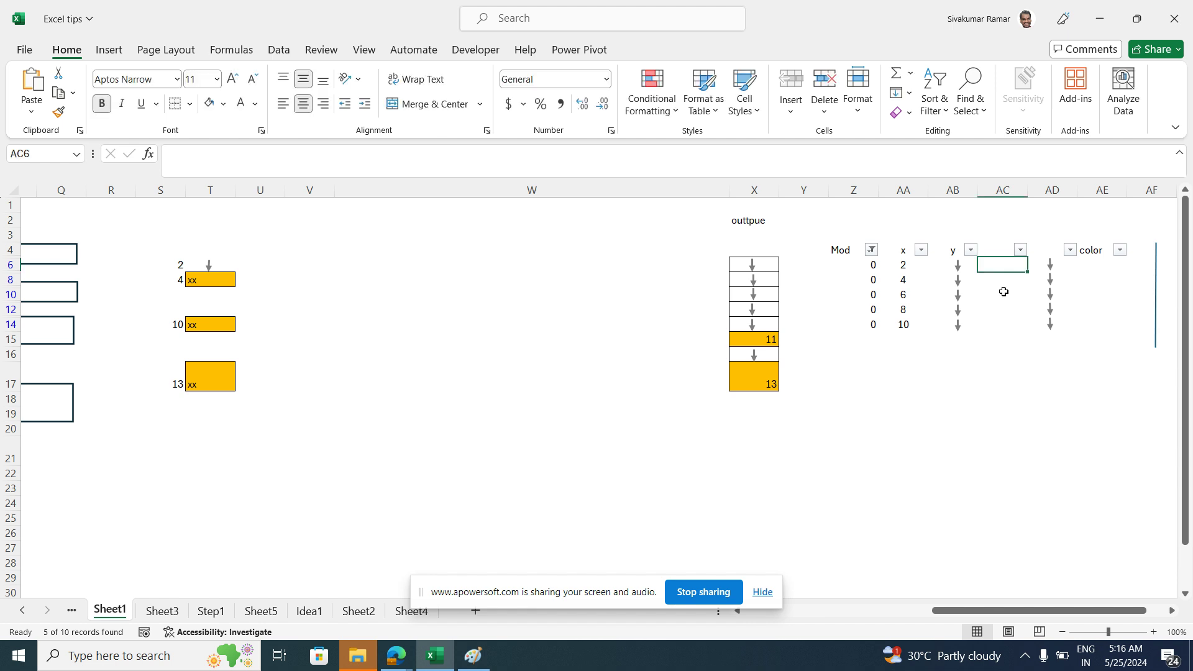
Copy cell AB6 together with its arrow into cell AC6 of the blank column
left_click(970, 267)
key("ctrl+c")
left_click(996, 269)
key("ctrl+v")
left_click(1007, 401)
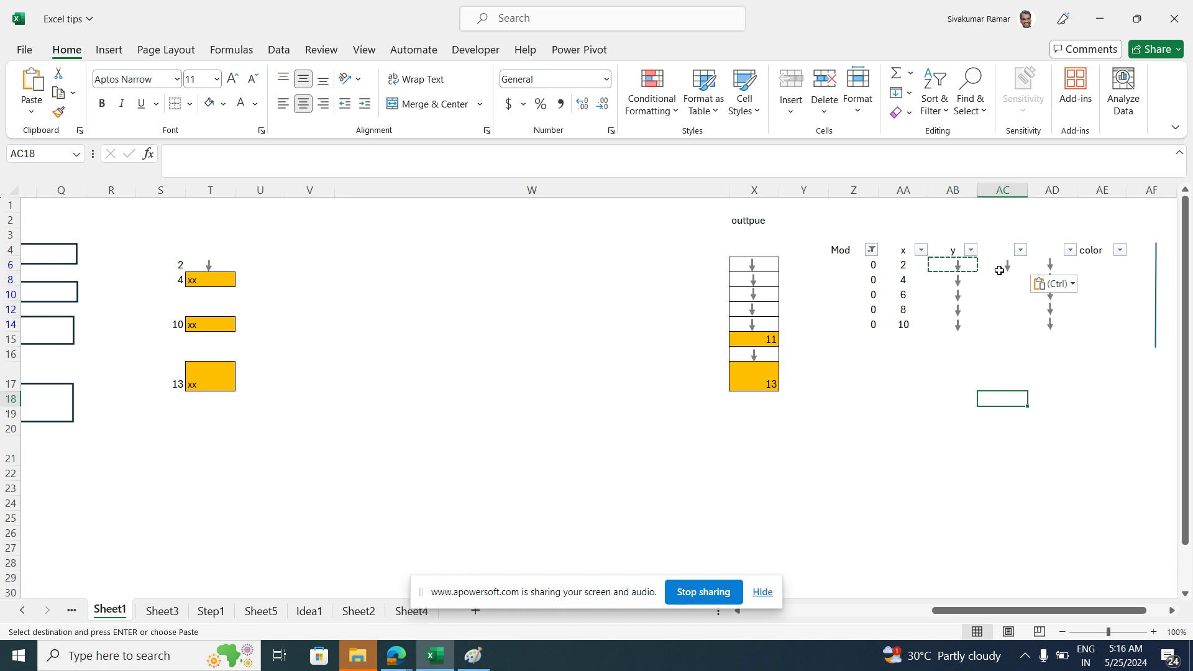
Label the new column "arrow" in cell AC3
left_click(1001, 235)
type("a")
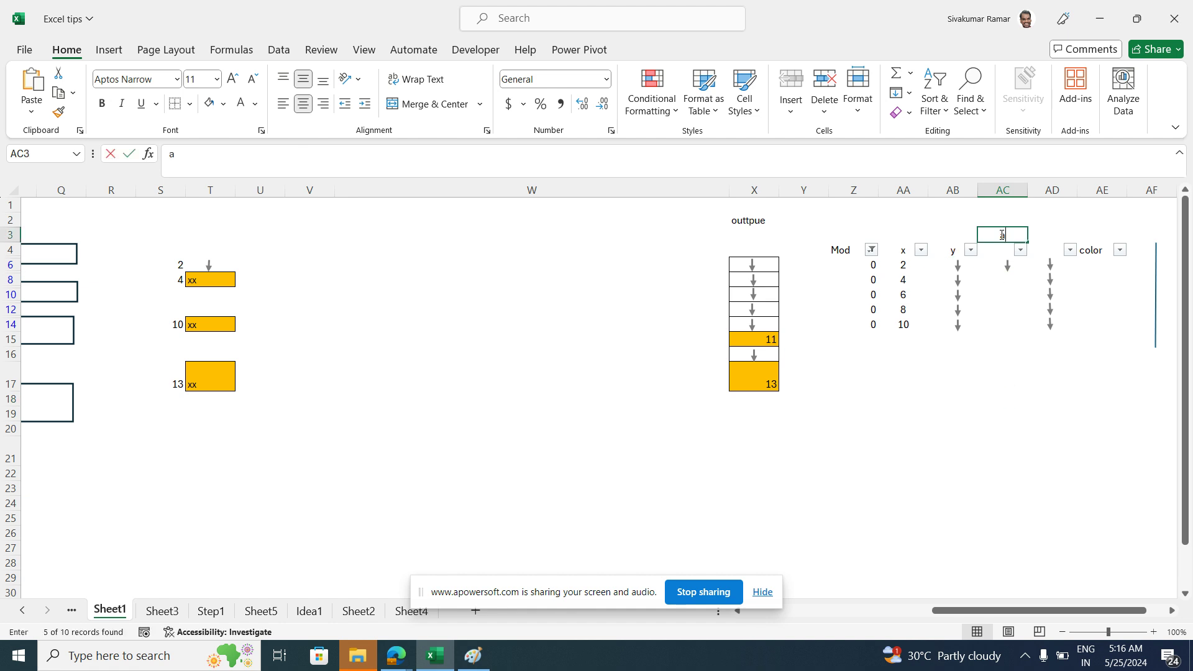
type("rrow")
left_click(1005, 366)
Fill the arrow in AC6 down the filtered rows through row 14
left_click(998, 261)
left_click_drag(1028, 274, 1027, 330)
left_click(1024, 380)
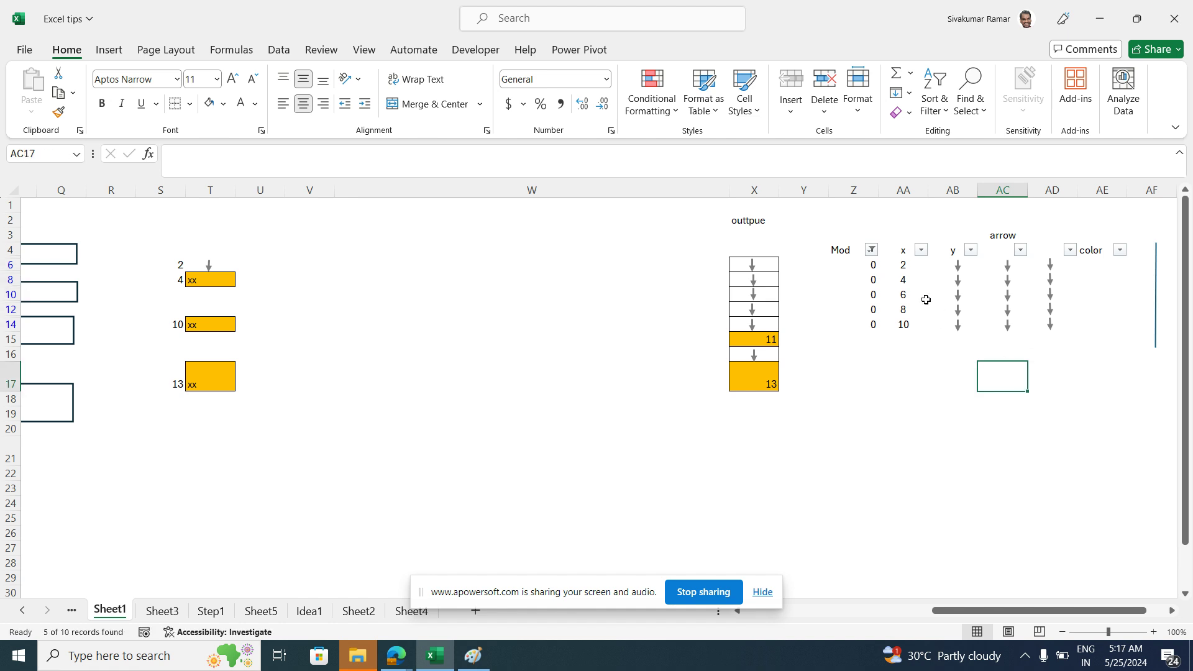
Switch the Mod column filter to show only the rows with value 1
left_click(872, 250)
left_click(713, 465)
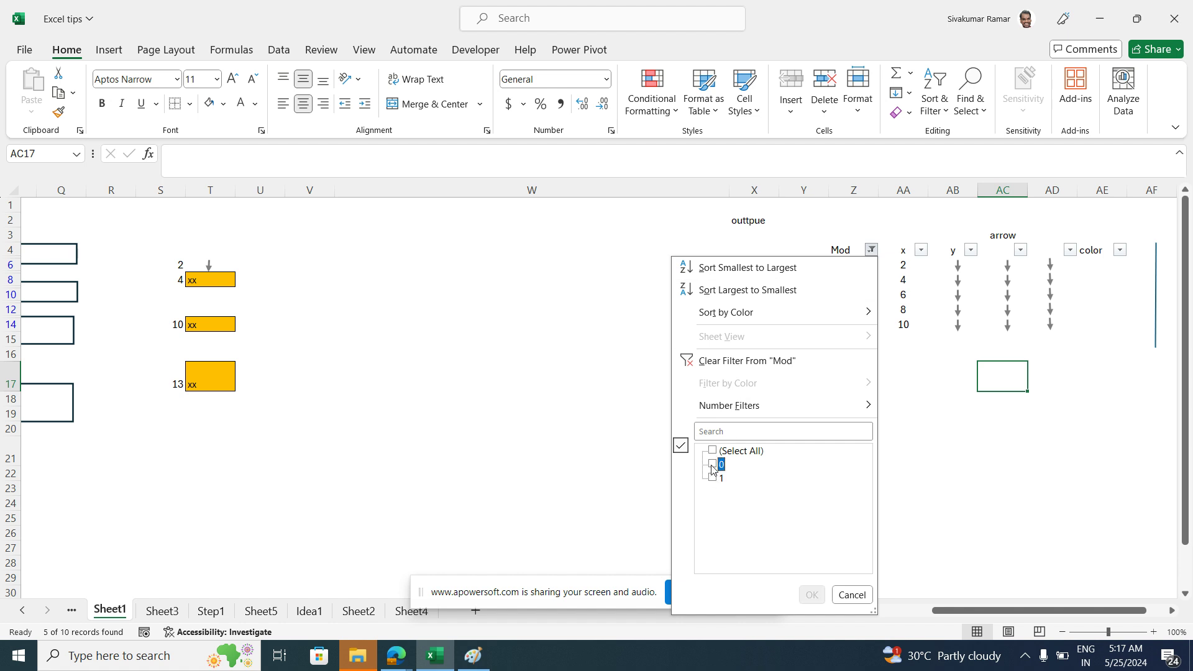
left_click(713, 479)
left_click(812, 594)
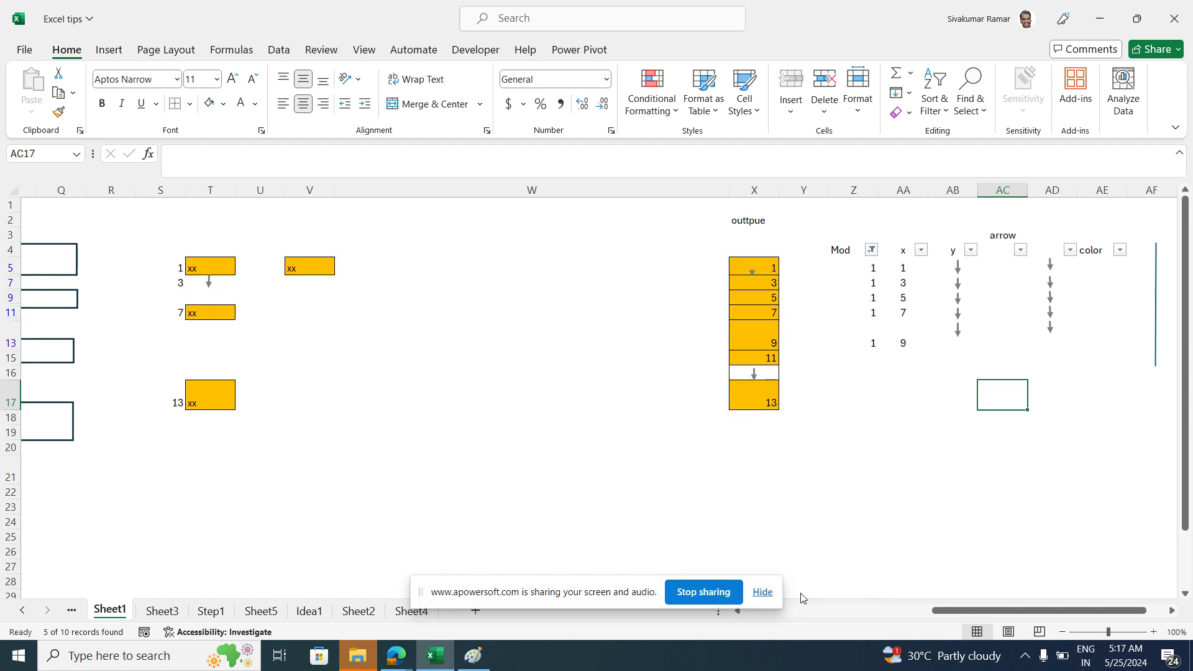
Compare the arrow column's cells in the filtered rows with the fully filled arrow column beside it
left_click(996, 261)
left_click(1010, 296)
left_click(1013, 331)
left_click(1011, 254)
left_click(1012, 281)
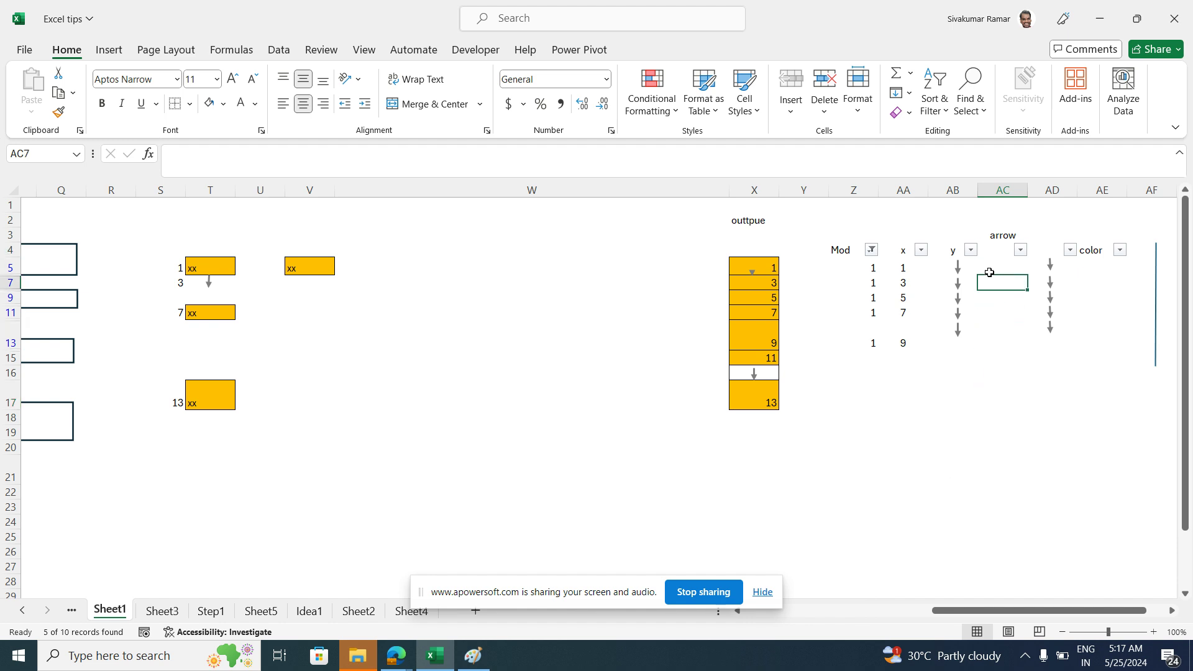
left_click(989, 337)
left_click(1036, 266)
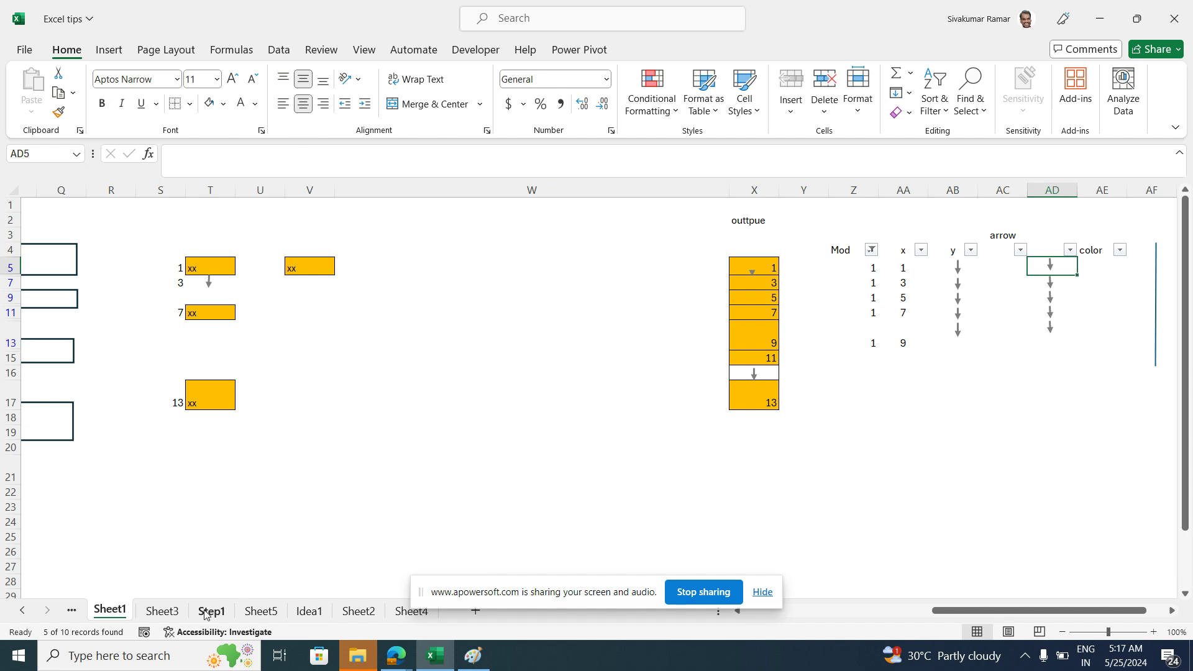
Open Sheet3 and review the numbered flow steps in B4:B8 beside the finished spMAIN diagram
left_click(162, 612)
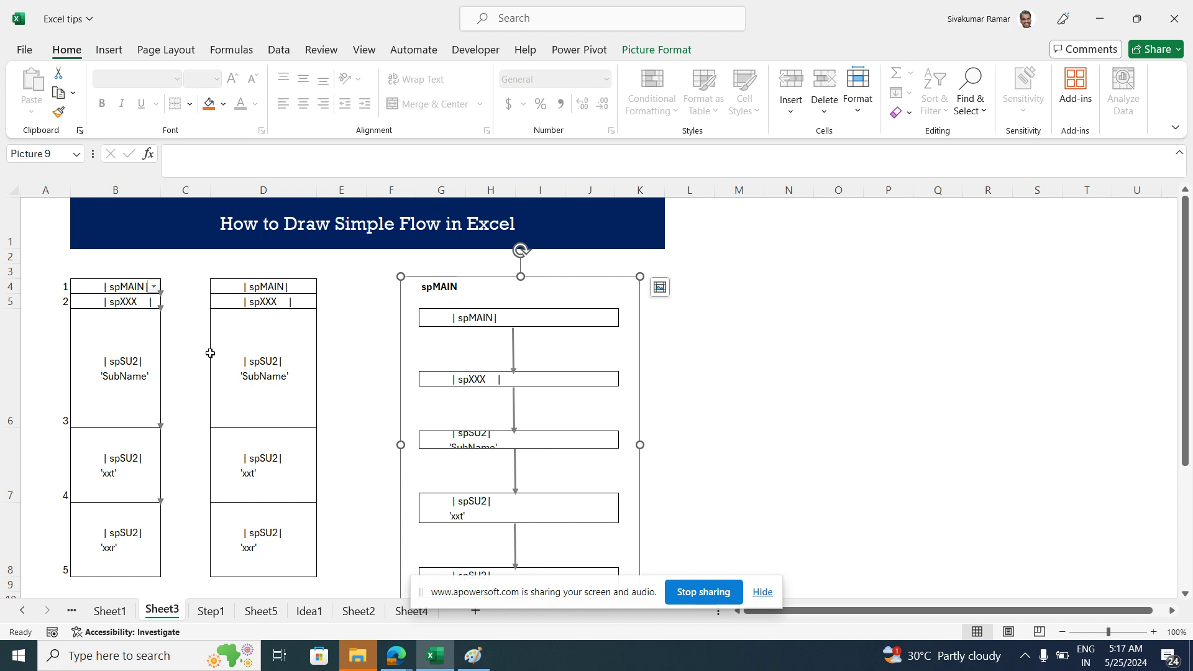
scroll(211, 353, "down", 1)
left_click_drag(114, 246, 112, 467)
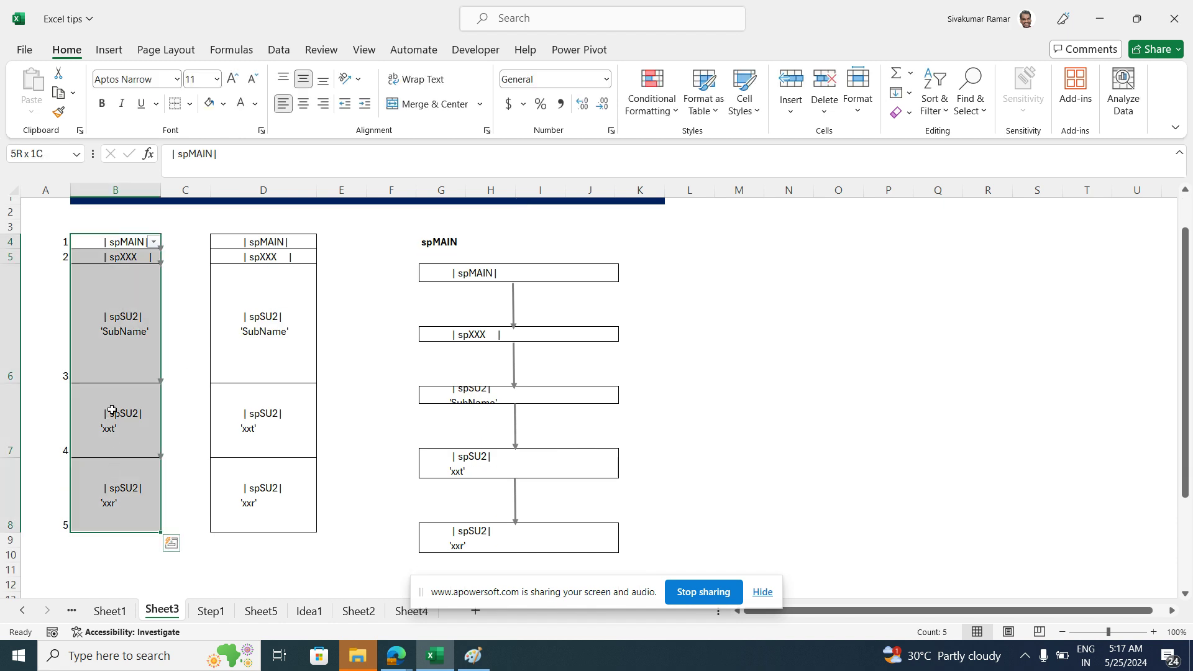
left_click(126, 257)
left_click(131, 308)
left_click(131, 246)
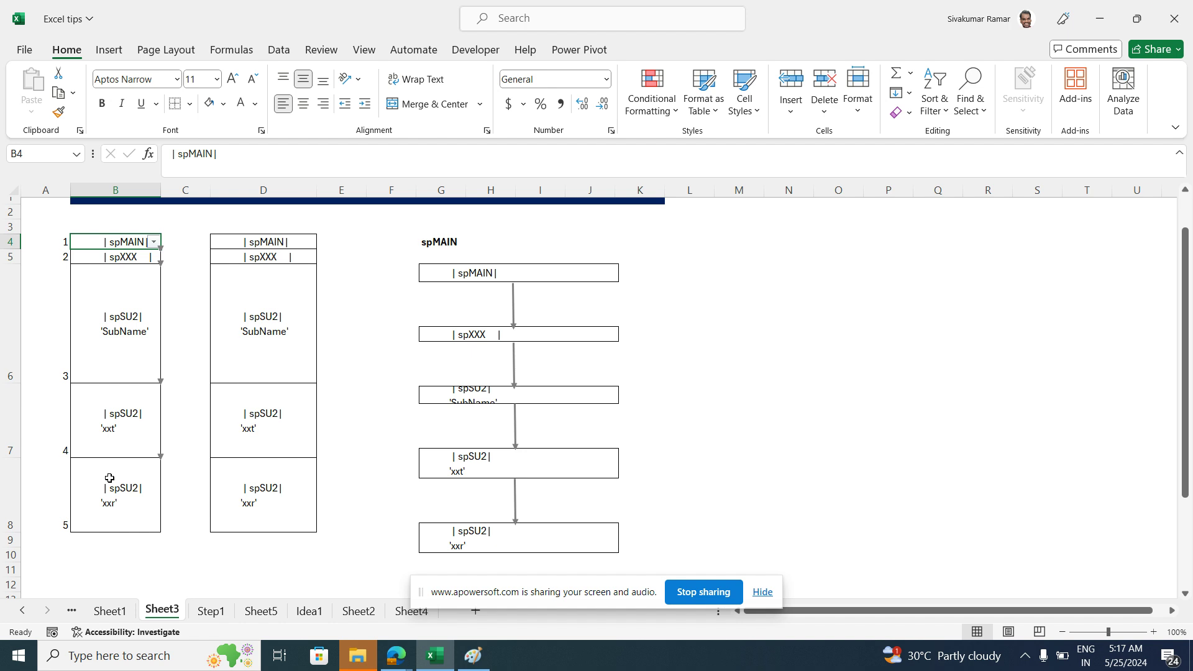
Compare the spMAIN flow boxes in column G of Sheet1 with the step list on Sheet3, ending on Sheet1
left_click(115, 613)
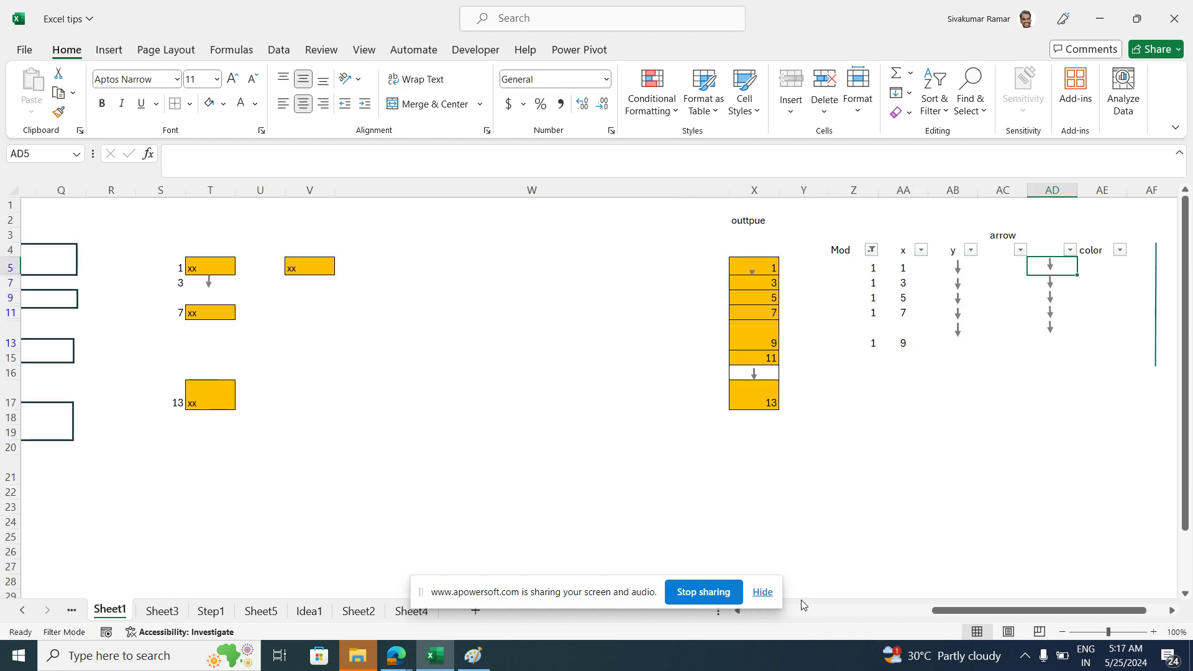
left_click_drag(962, 611, 798, 611)
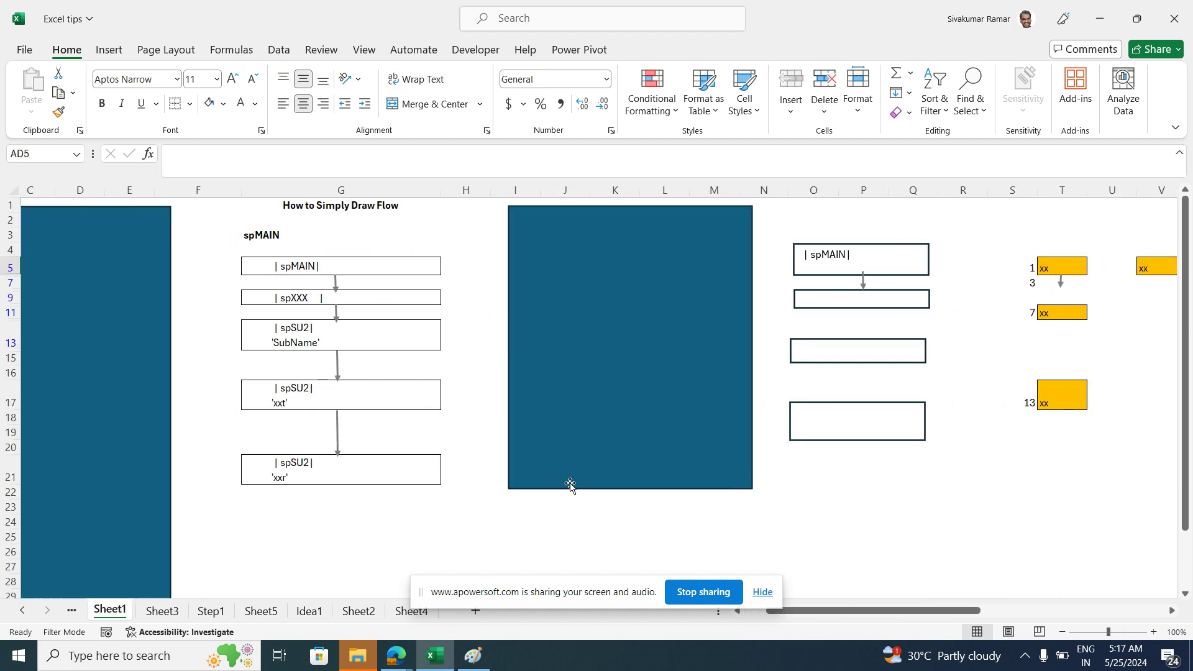
left_click(268, 261)
left_click(268, 301)
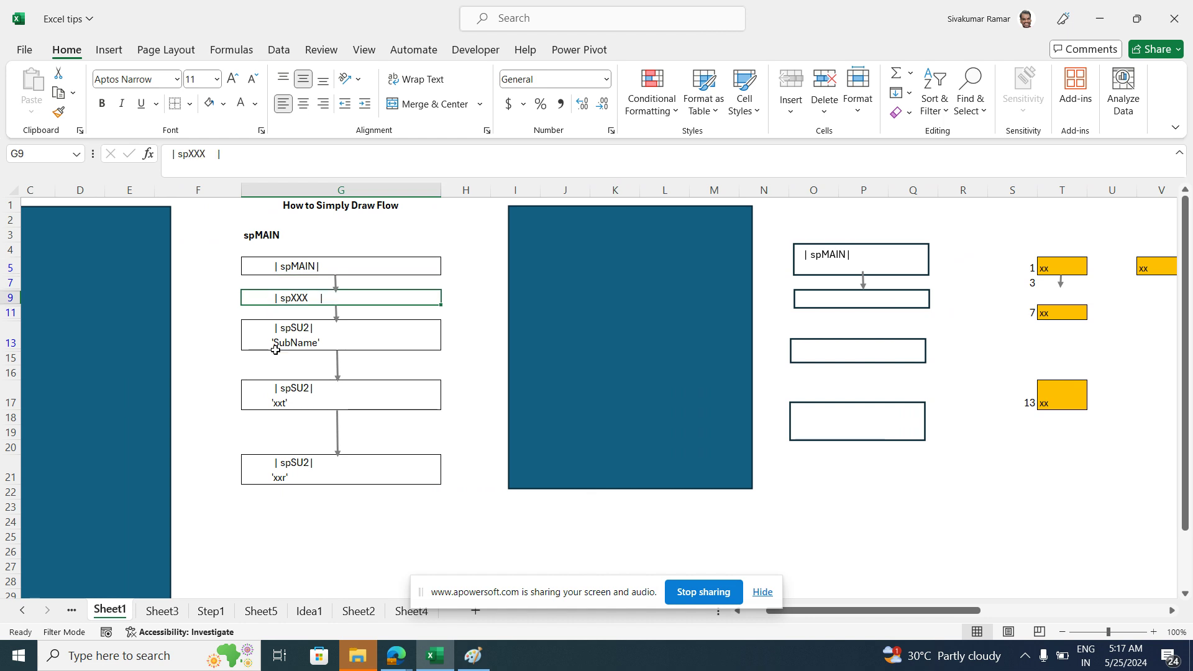
left_click(162, 611)
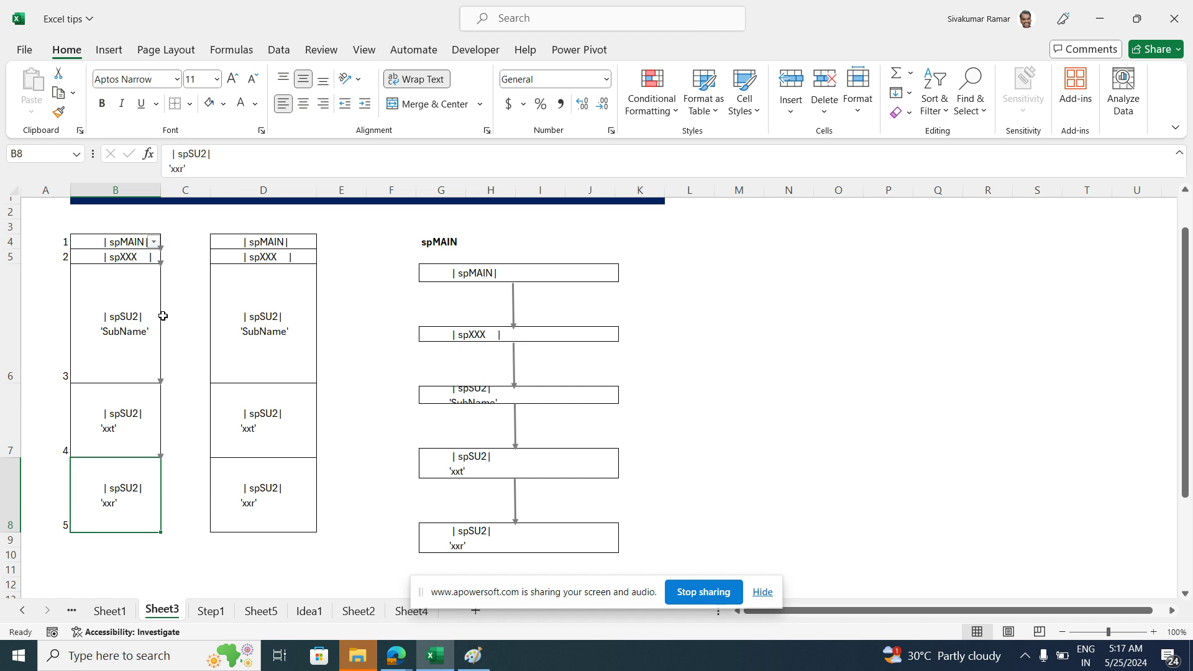
left_click(112, 612)
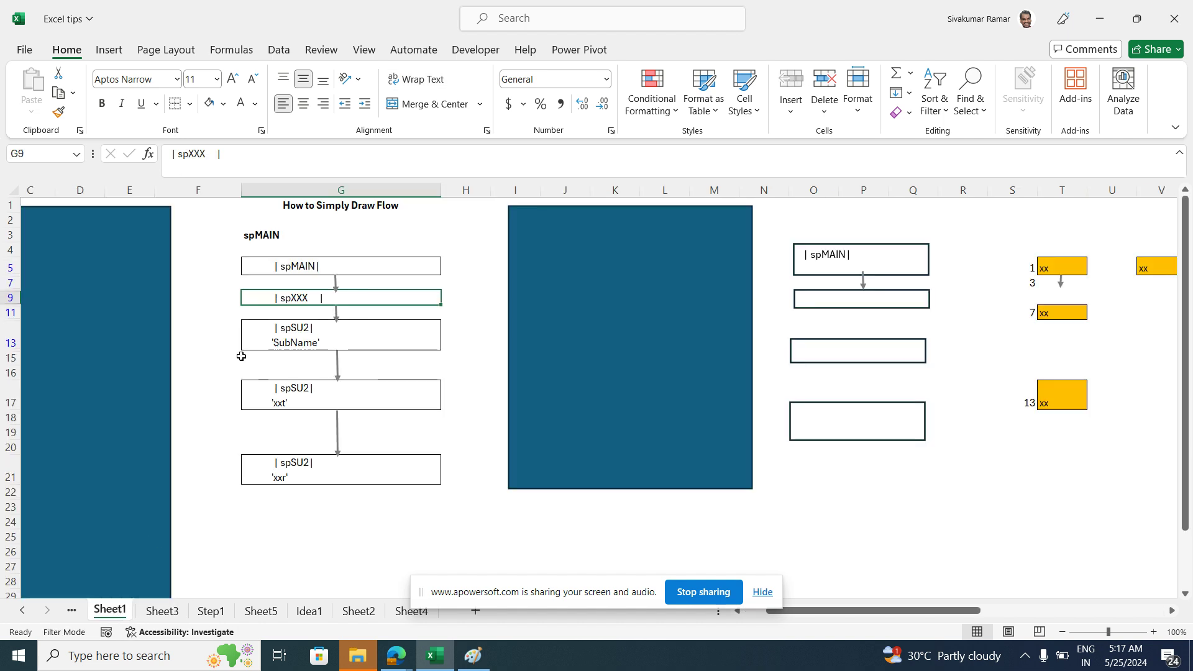
Go through the spMAIN flow boxes in column G of Sheet1, and return to the step list on Sheet3
left_click(278, 316)
left_click(282, 368)
left_click(288, 445)
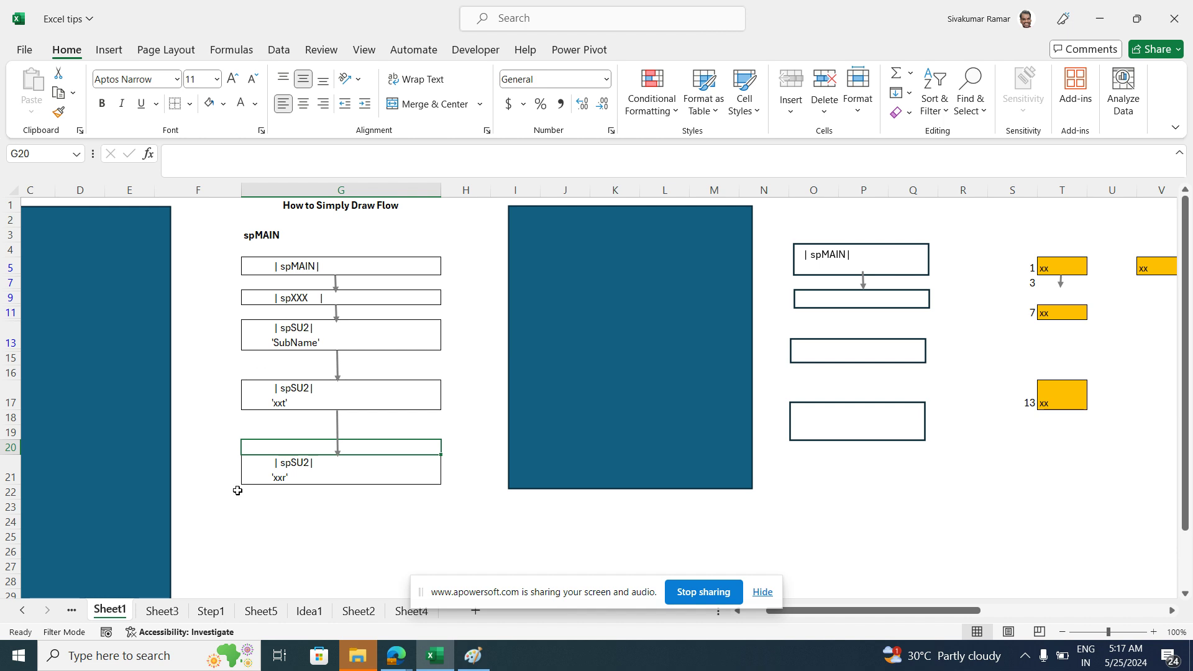
left_click(175, 608)
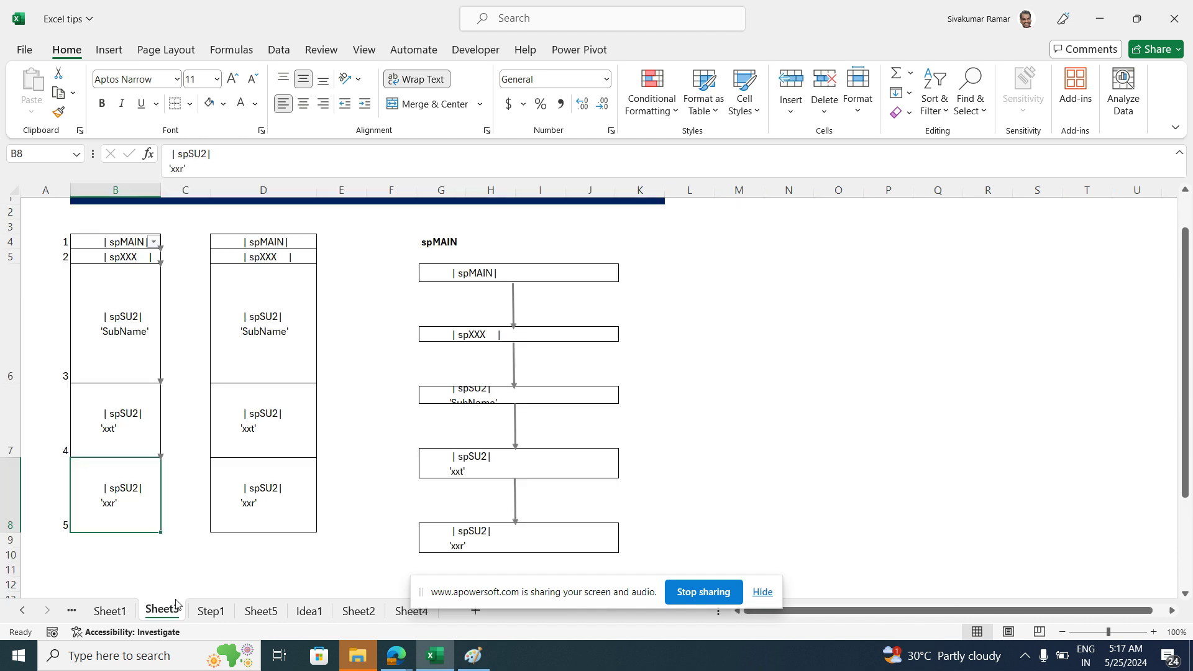
Open the Step1 sheet and review the Step 1 list, the numbered Step 2 list and the Step 3 table
left_click(212, 611)
left_click(238, 331)
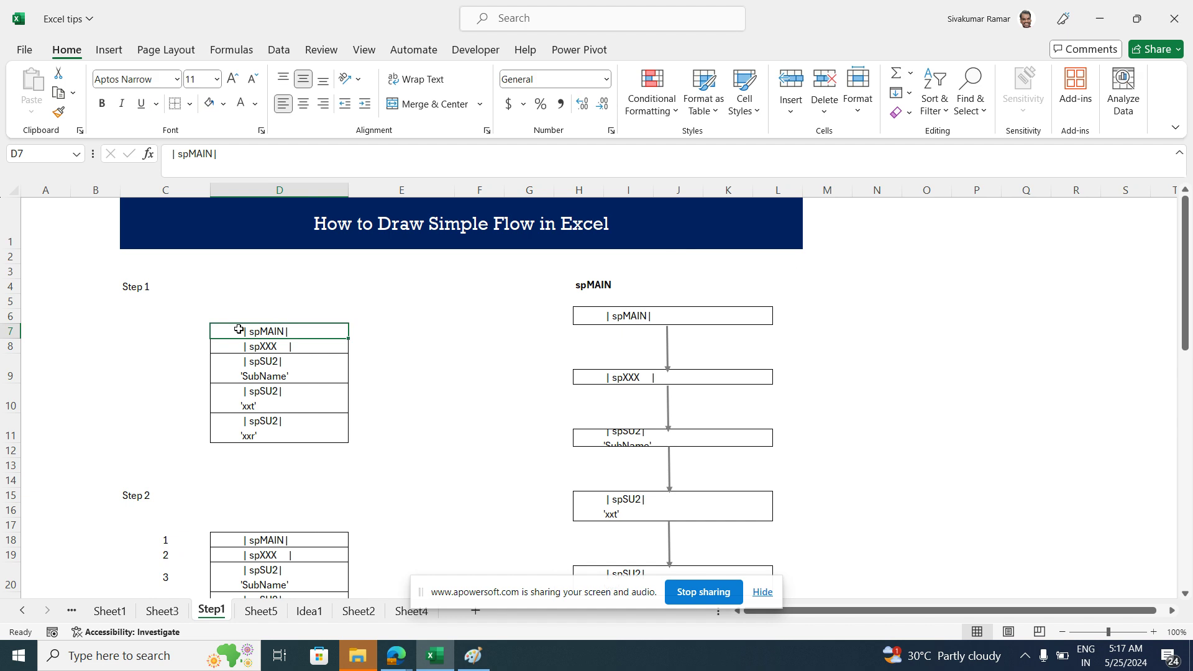
left_click(257, 422, "shift")
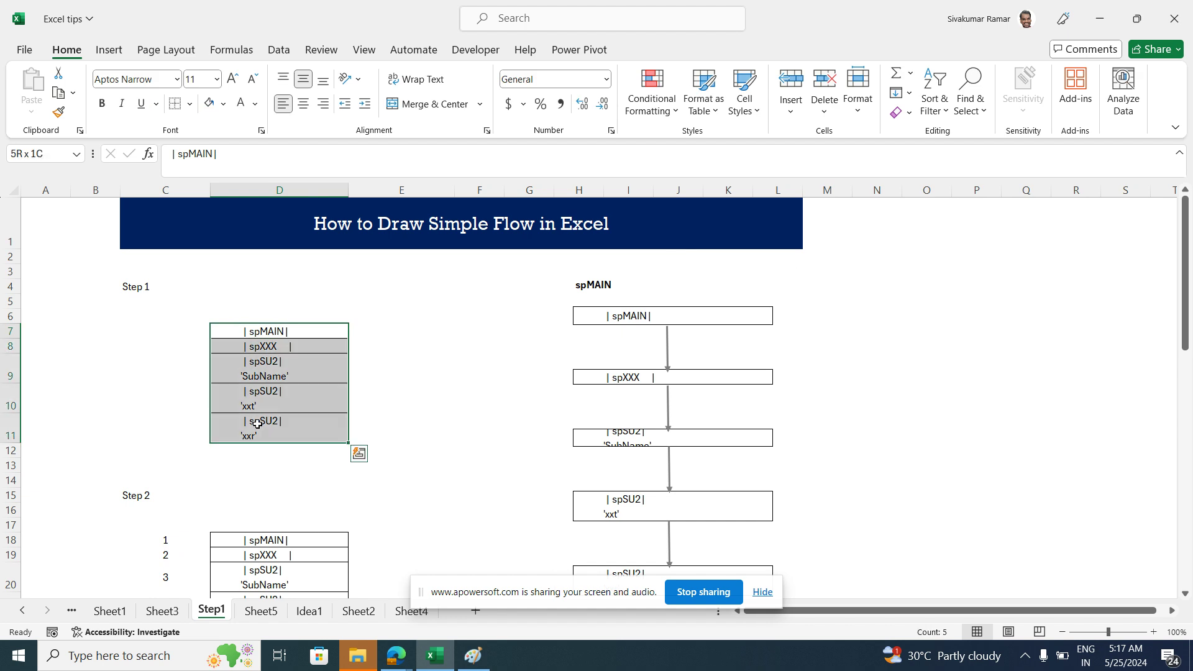
scroll(257, 423, "down", 2)
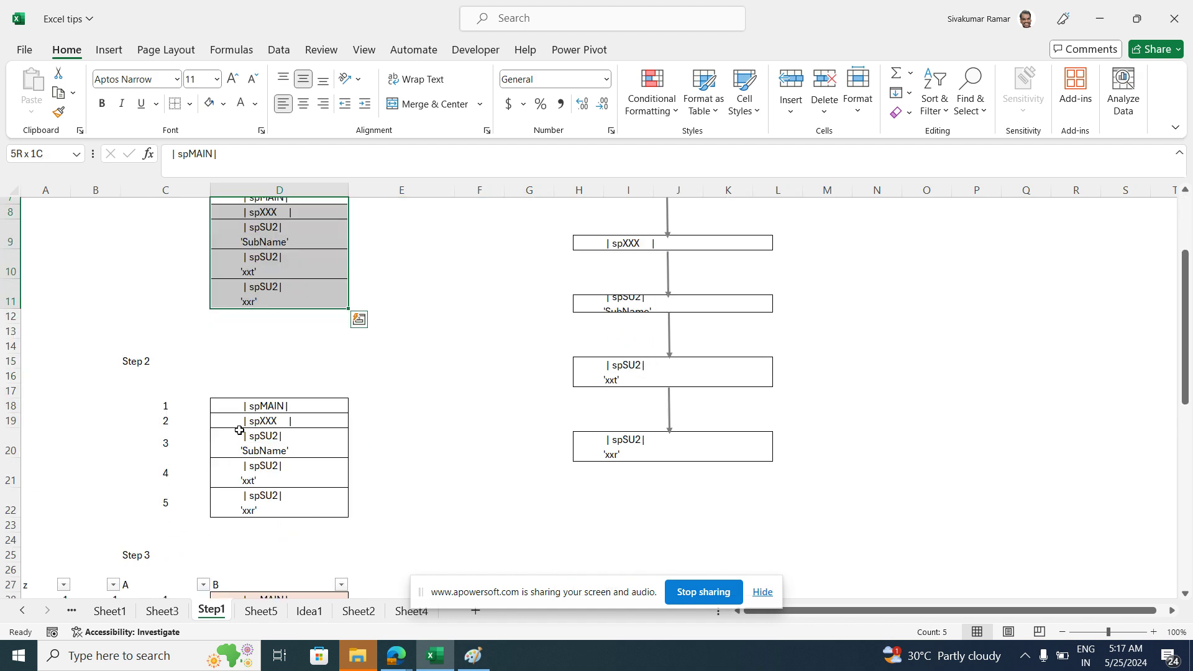
left_click(174, 407)
left_click(171, 455)
left_click(165, 501)
scroll(213, 458, "down", 3)
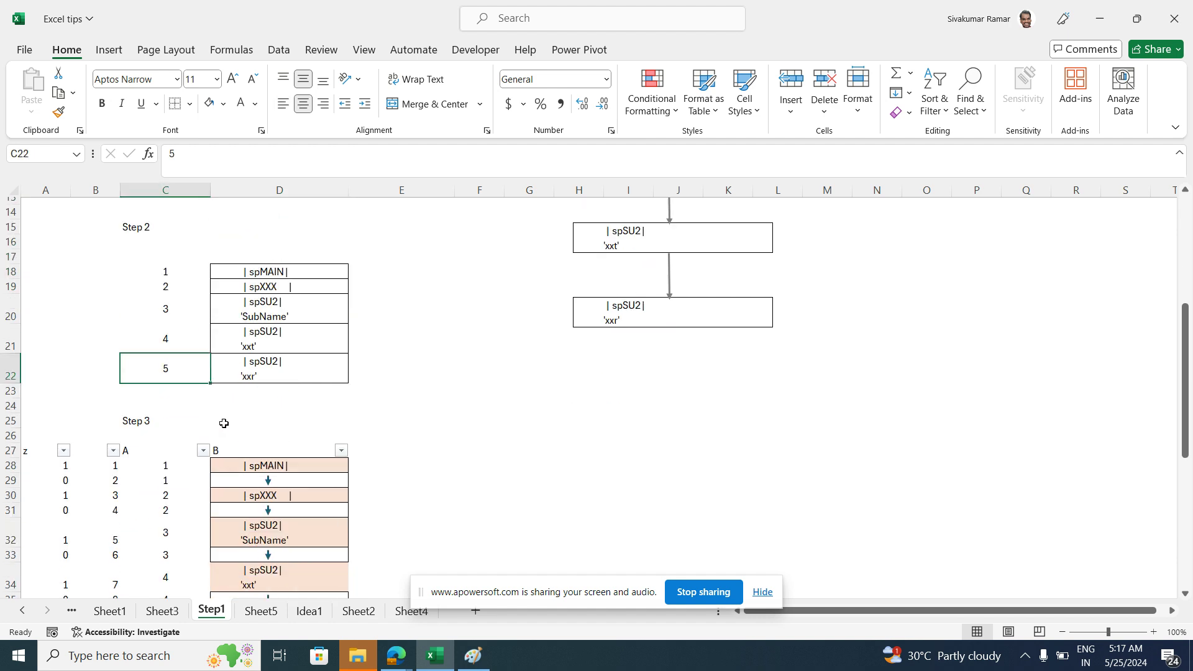
scroll(252, 354, "down", 1)
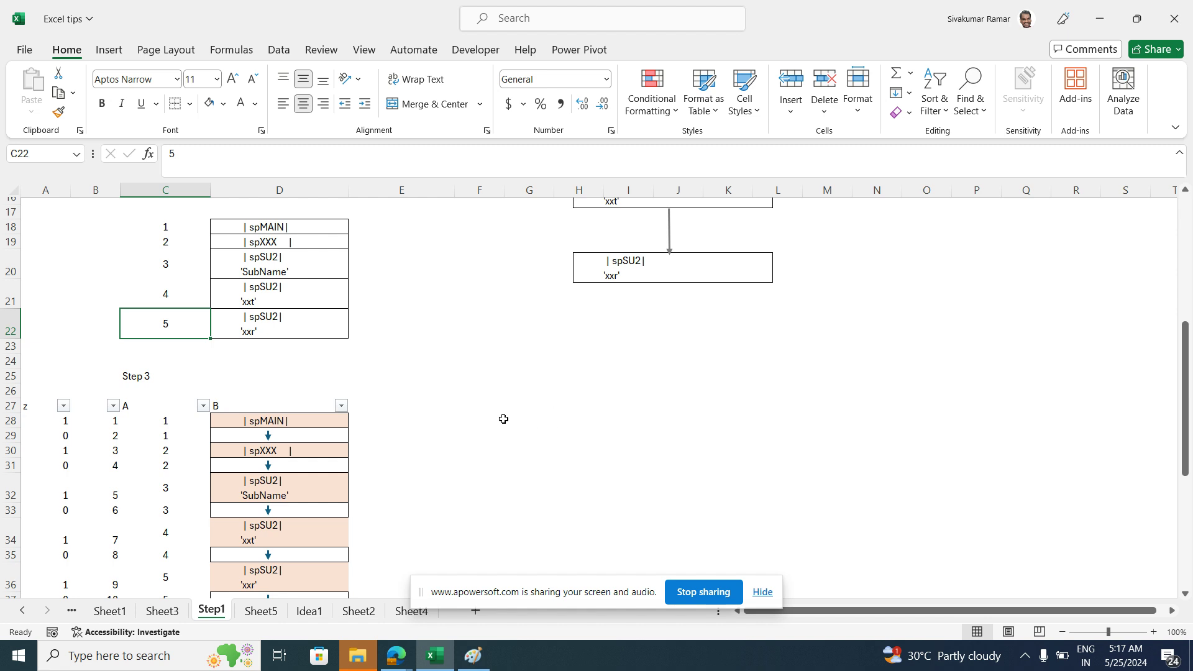
scroll(405, 395, "up", 3)
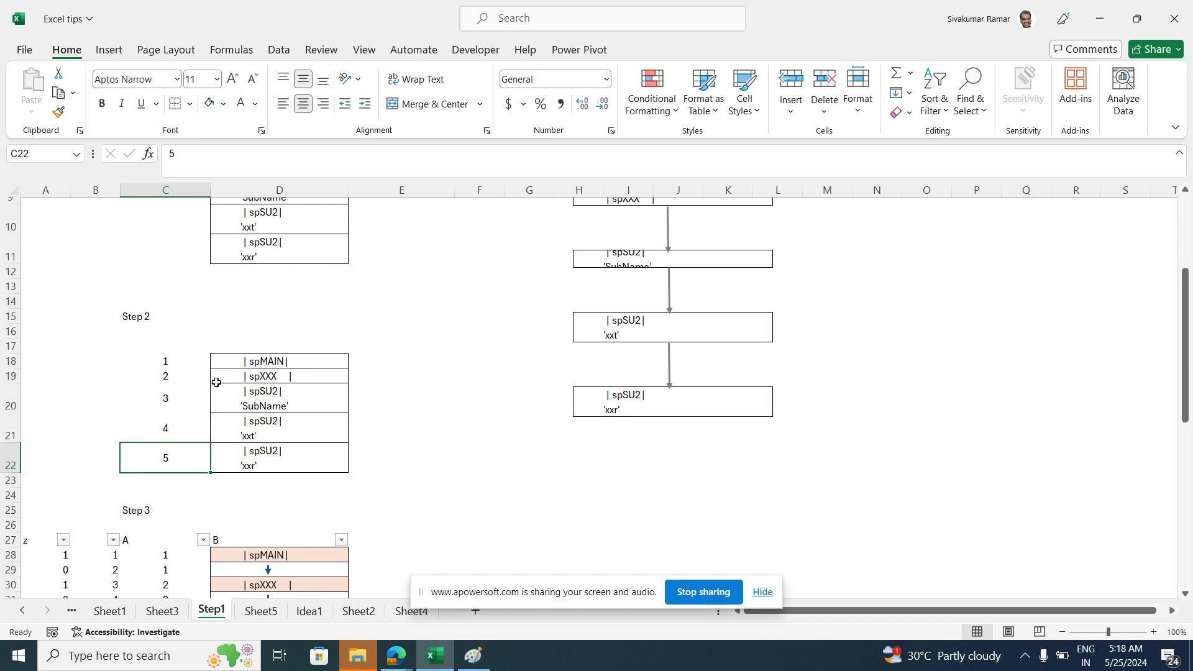
Copy the Step 2 heading and its numbered flow list in C15:D22
left_click(144, 318)
left_click(331, 465, "shift")
key("ctrl+c")
scroll(332, 460, "down", 9)
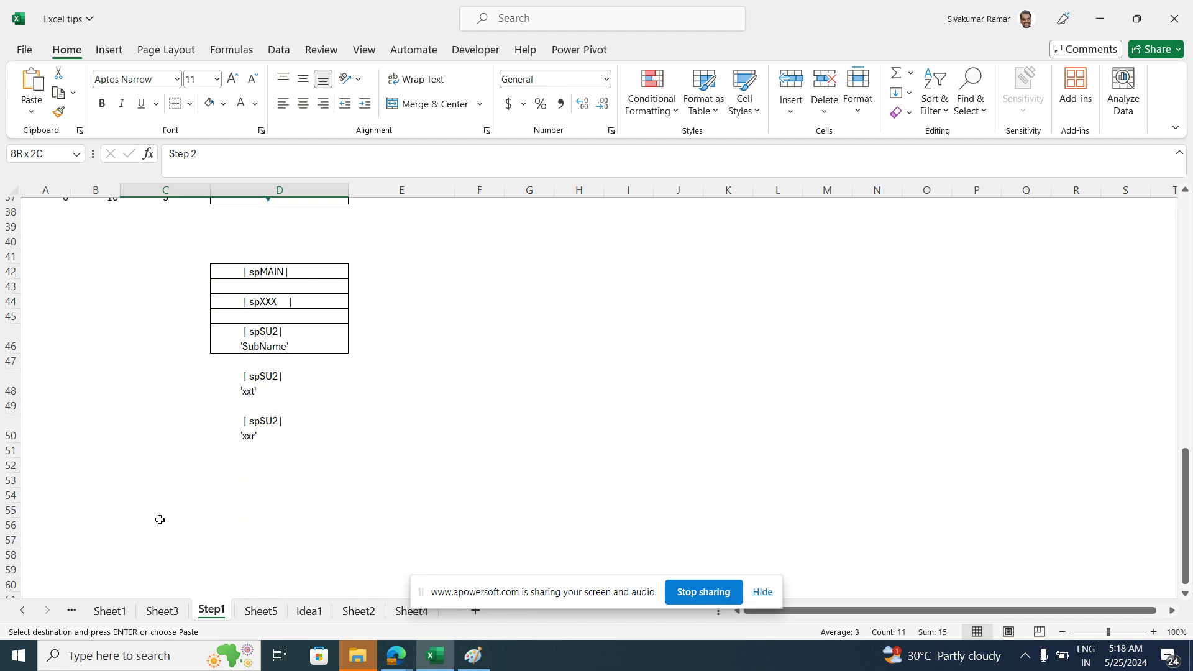
left_click(96, 495)
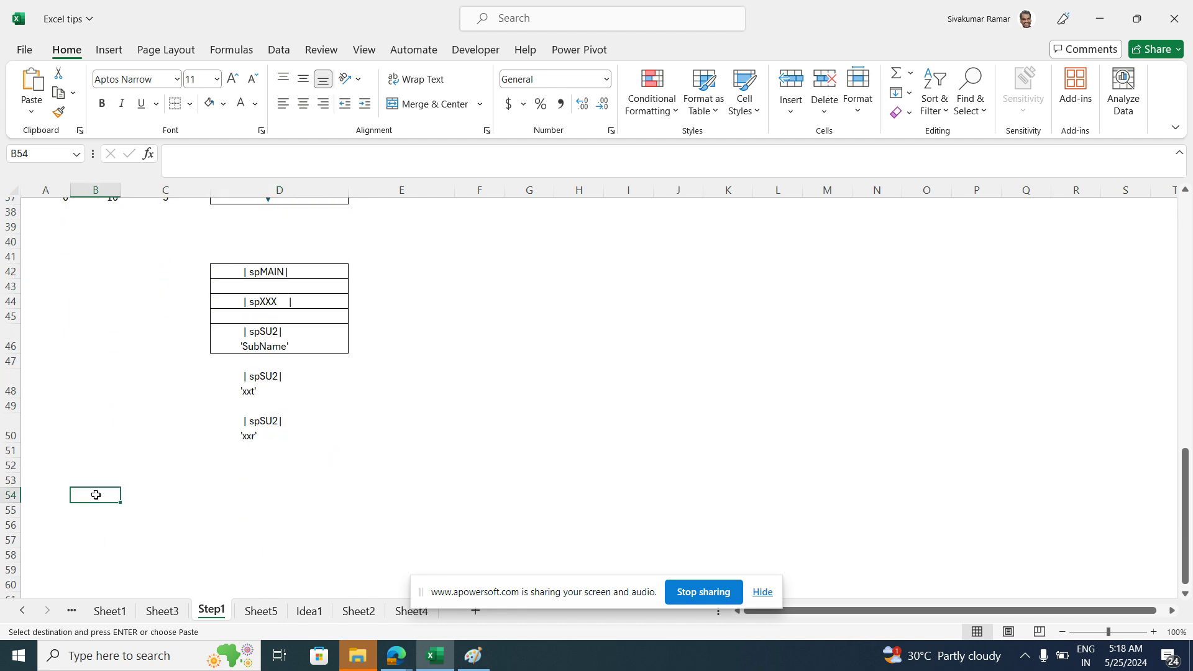
key("ctrl+v")
key("ctrl+z")
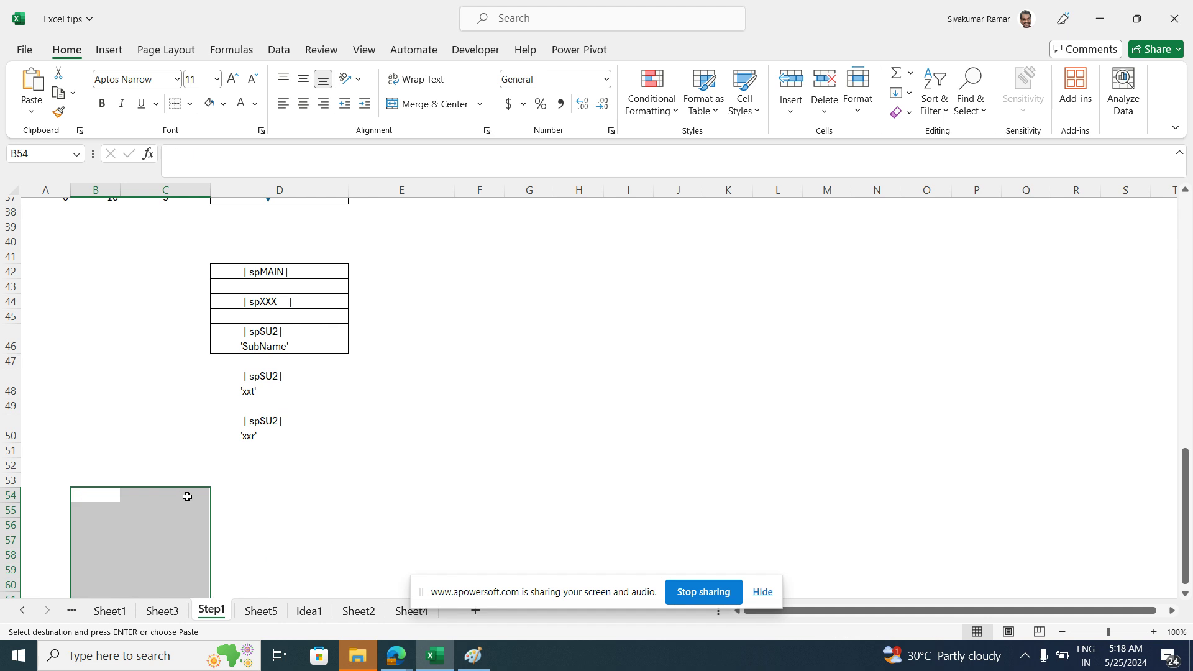
Paste the copied Step 2 block at D54, below the existing lists
left_click(243, 494)
key("ctrl+v")
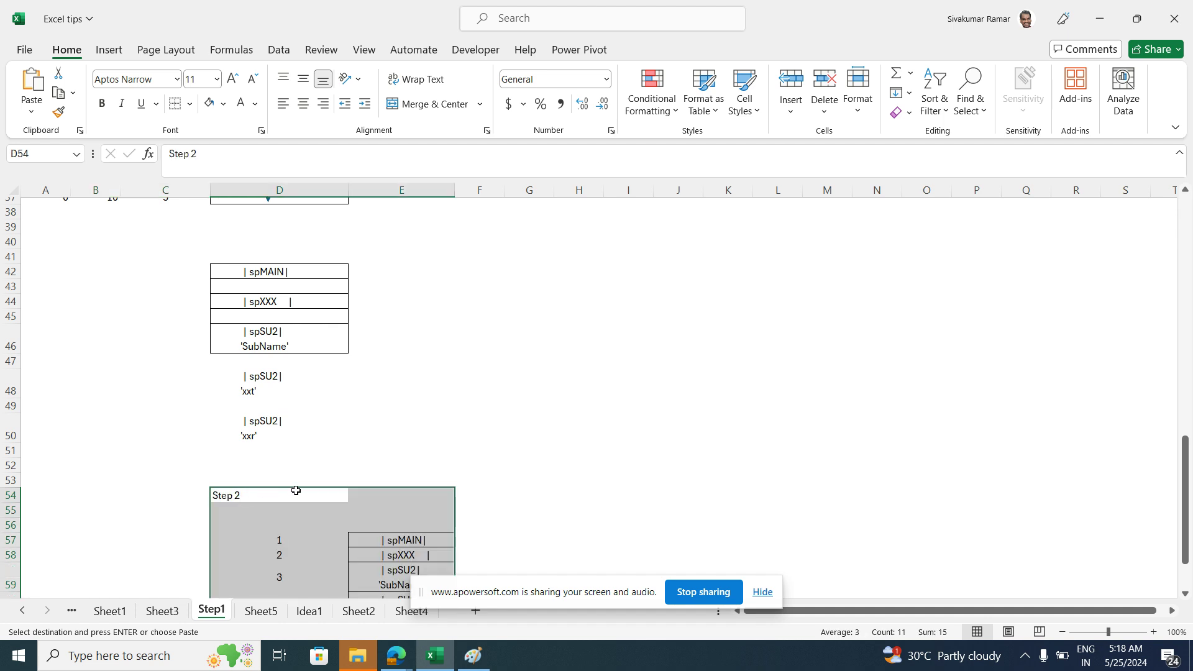
scroll(299, 485, "down", 4)
left_click(308, 481)
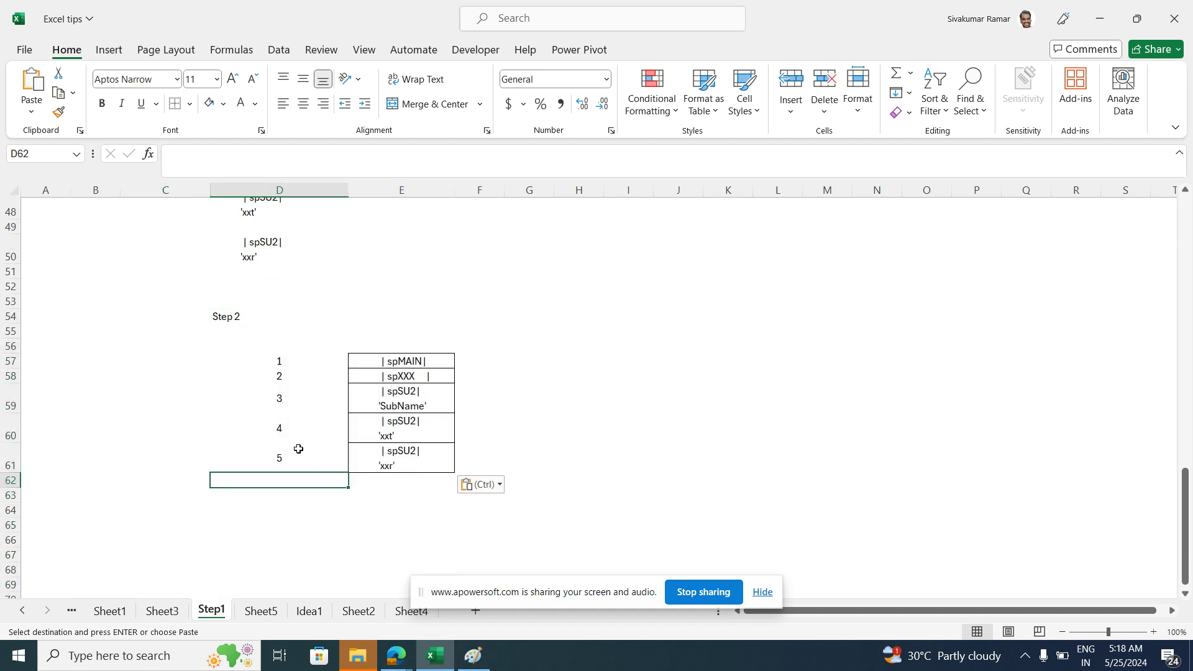
Duplicate the numbered flow list in D57:E61 to a new block starting at D65
left_click(265, 361)
left_click(419, 467, "shift")
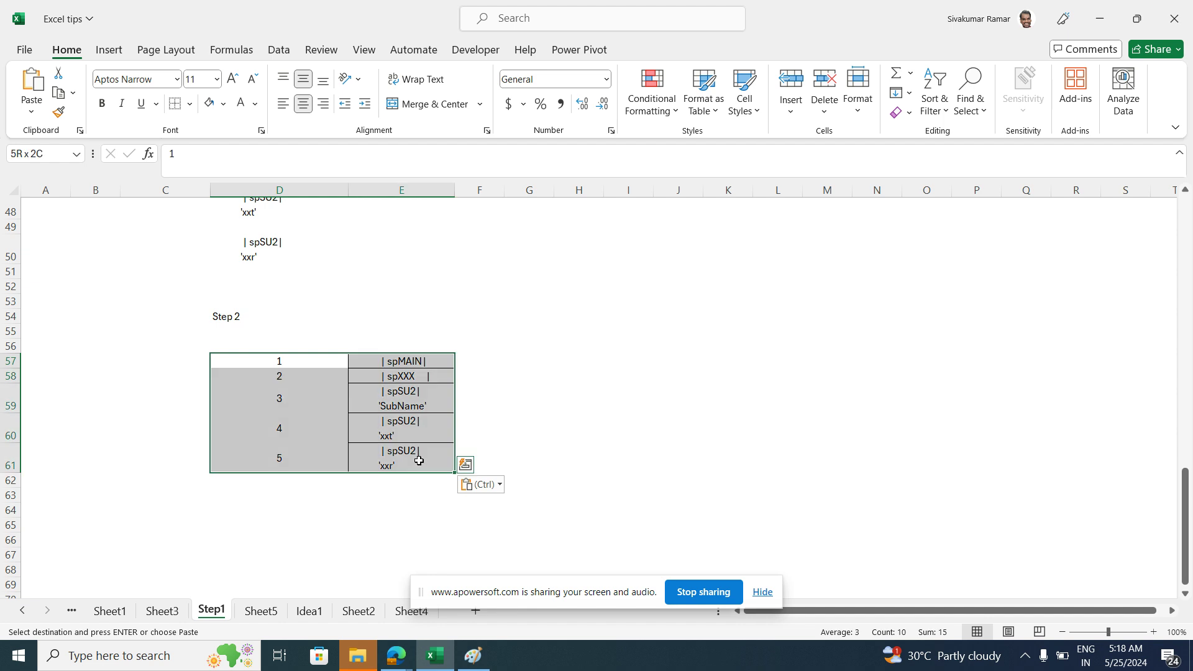
key("ctrl+c")
left_click(271, 522)
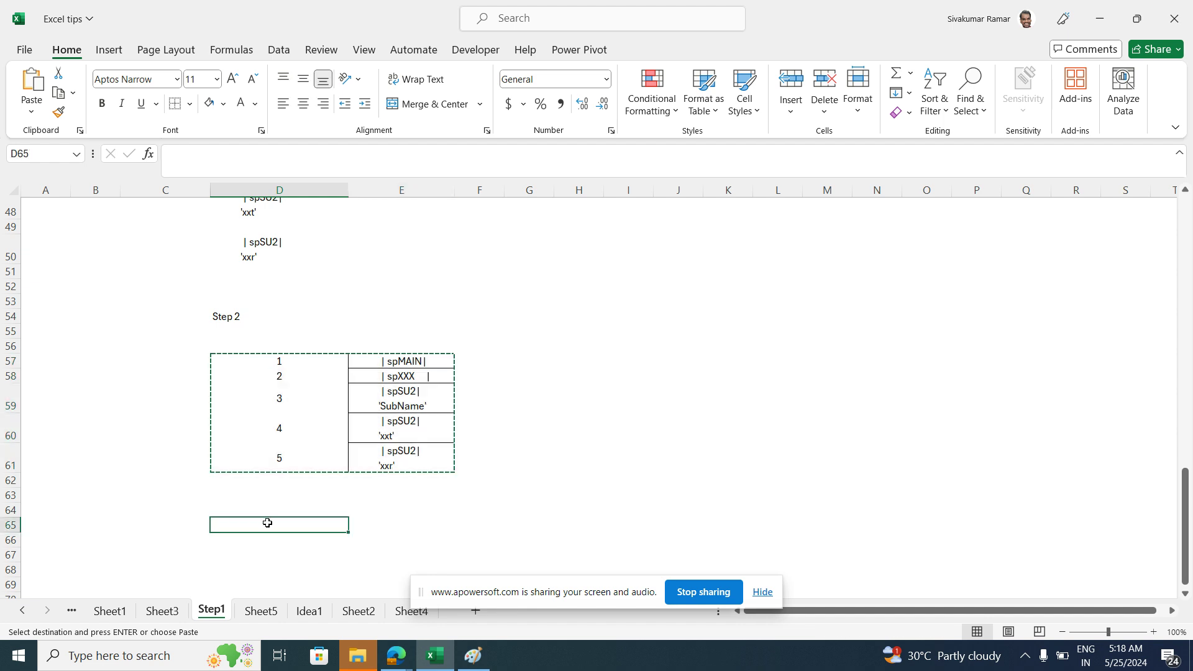
scroll(268, 507, "down", 2)
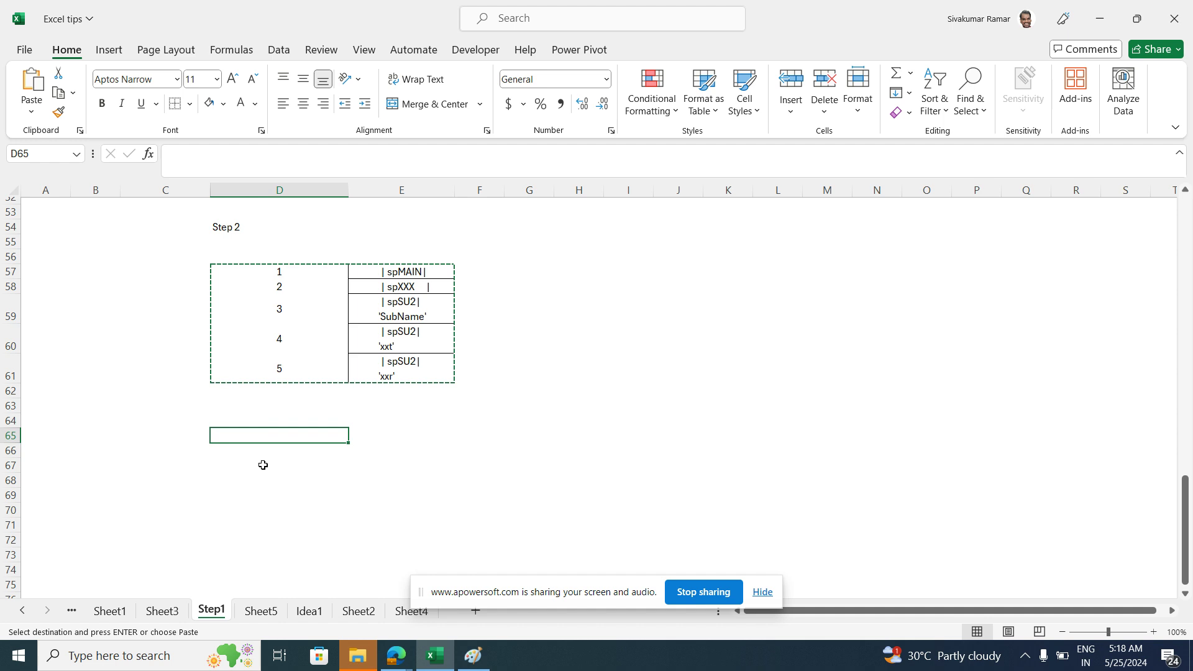
key("ctrl+v")
Repeat the numbers 1 to 5 from D65:D69 directly beneath the list, in D70:D74
left_click(268, 441)
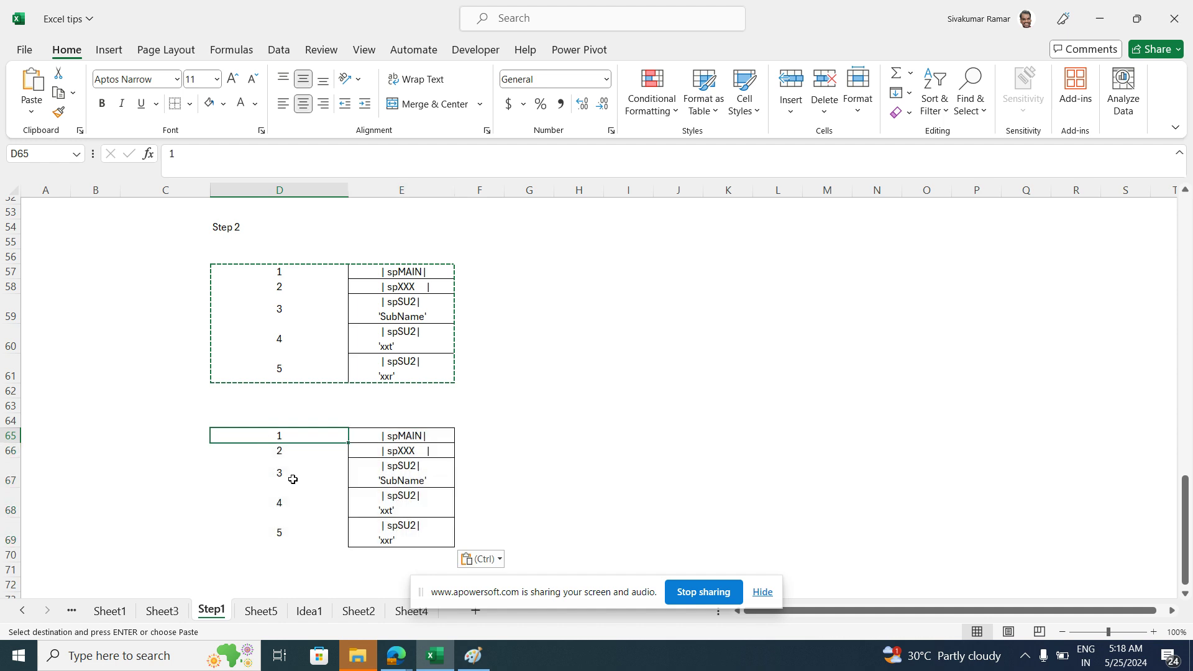
left_click(395, 529, "shift")
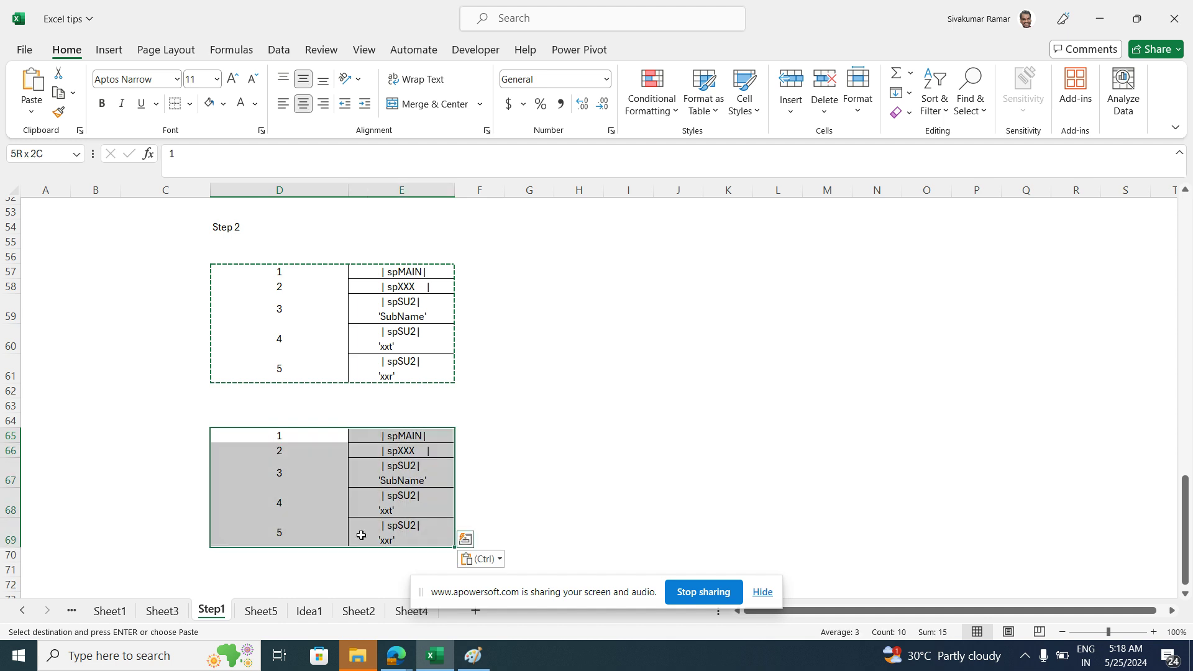
scroll(251, 421, "down", 1)
left_click(261, 393)
left_click(271, 484, "shift")
key("ctrl+c")
left_click(284, 513)
key("ctrl+v")
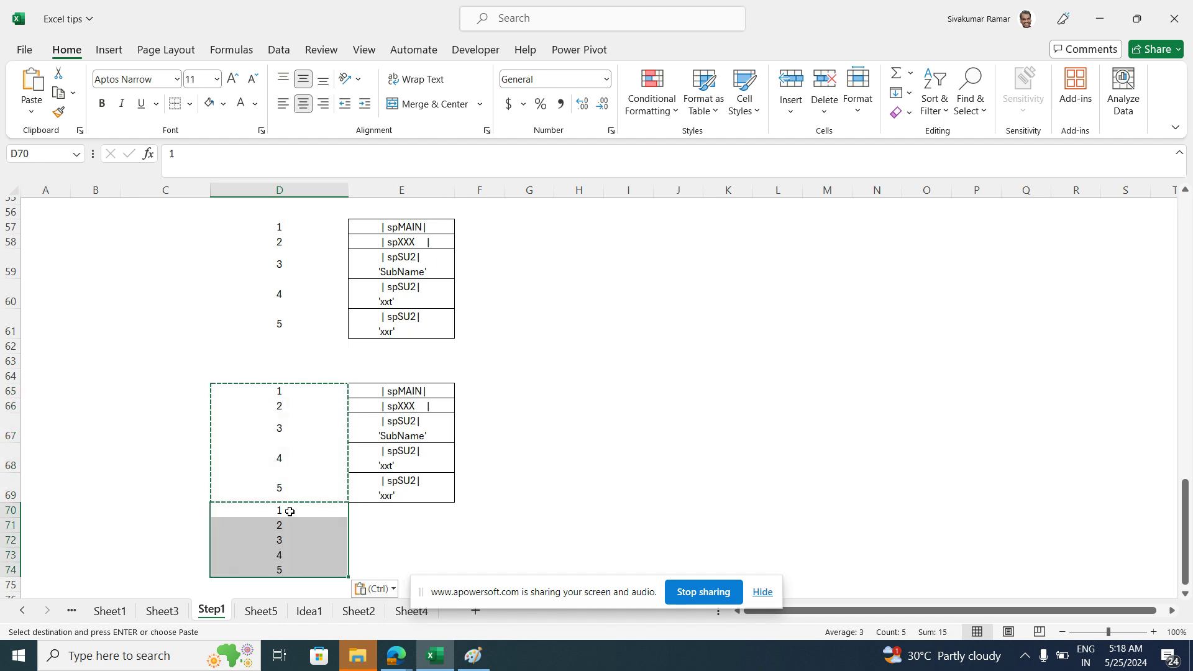
left_click(427, 528)
Sort the range D65:E74 in ascending order by the numbers in column D
left_click(262, 392)
scroll(399, 504, "down", 1)
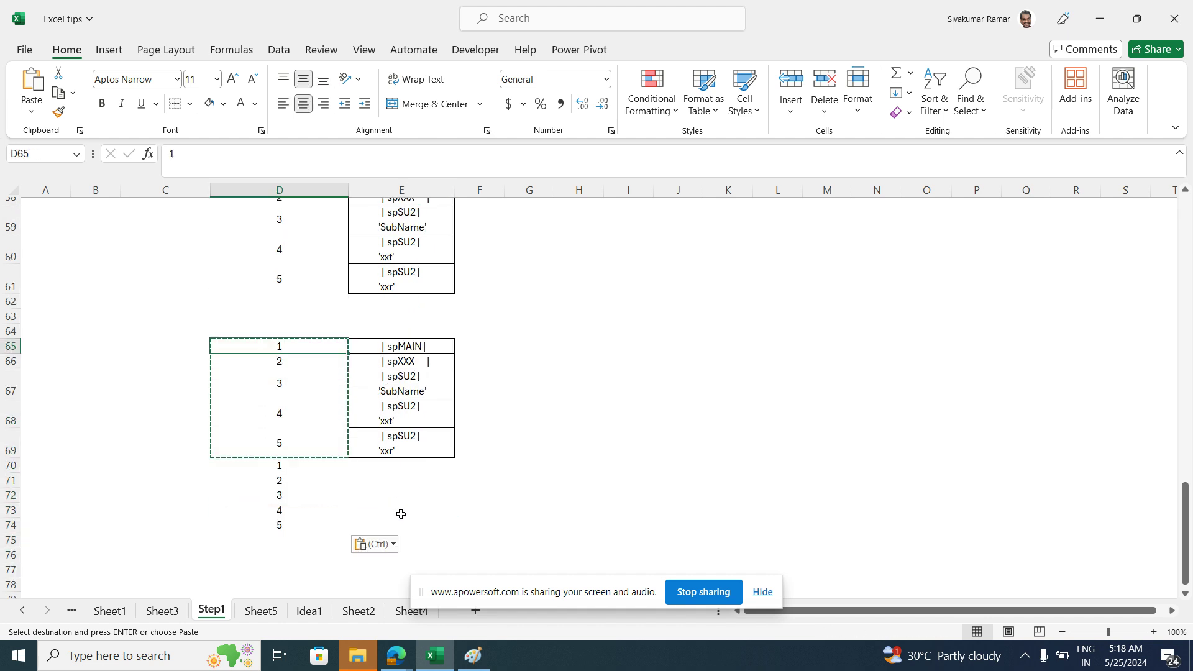
left_click(407, 514, "shift")
left_click_drag(412, 527, 412, 526)
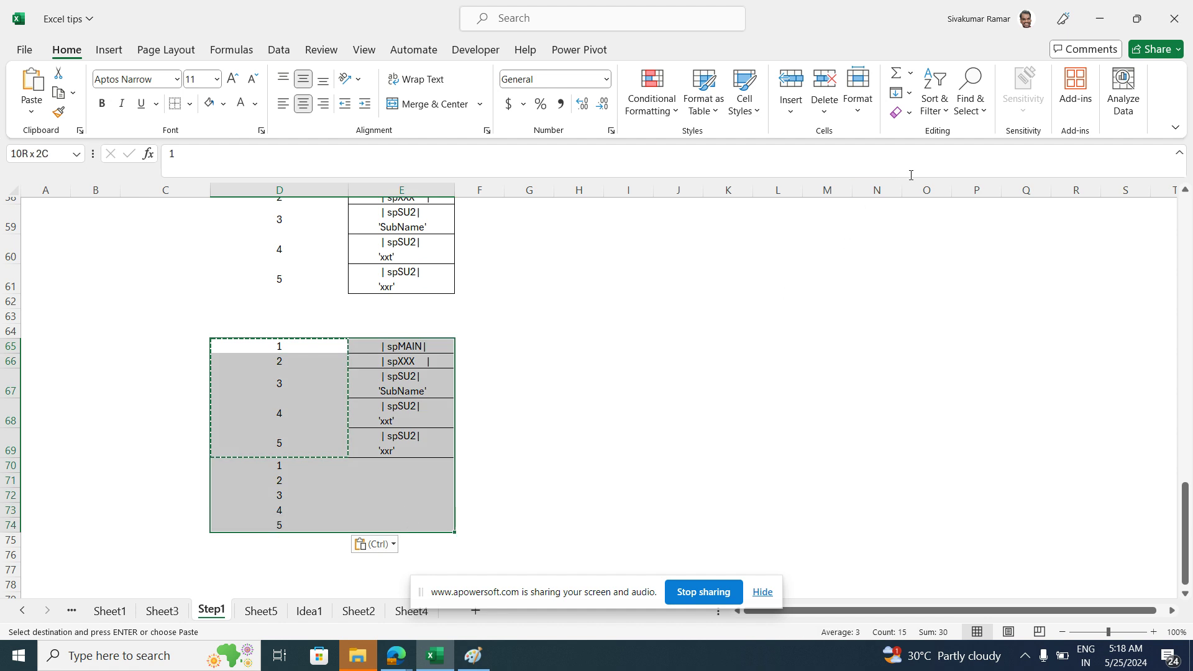
left_click(935, 103)
left_click(949, 135)
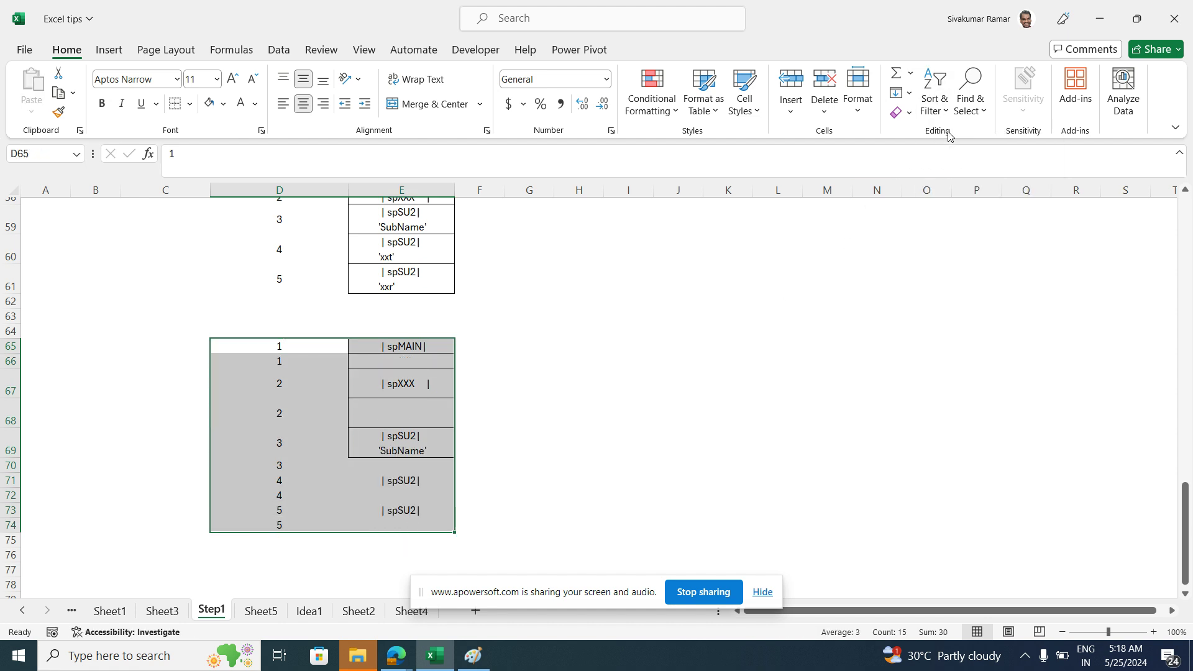
left_click(681, 379)
Check the filled and blank cells in E65:E74 against the sorted numbers in D65:D74
left_click(385, 363)
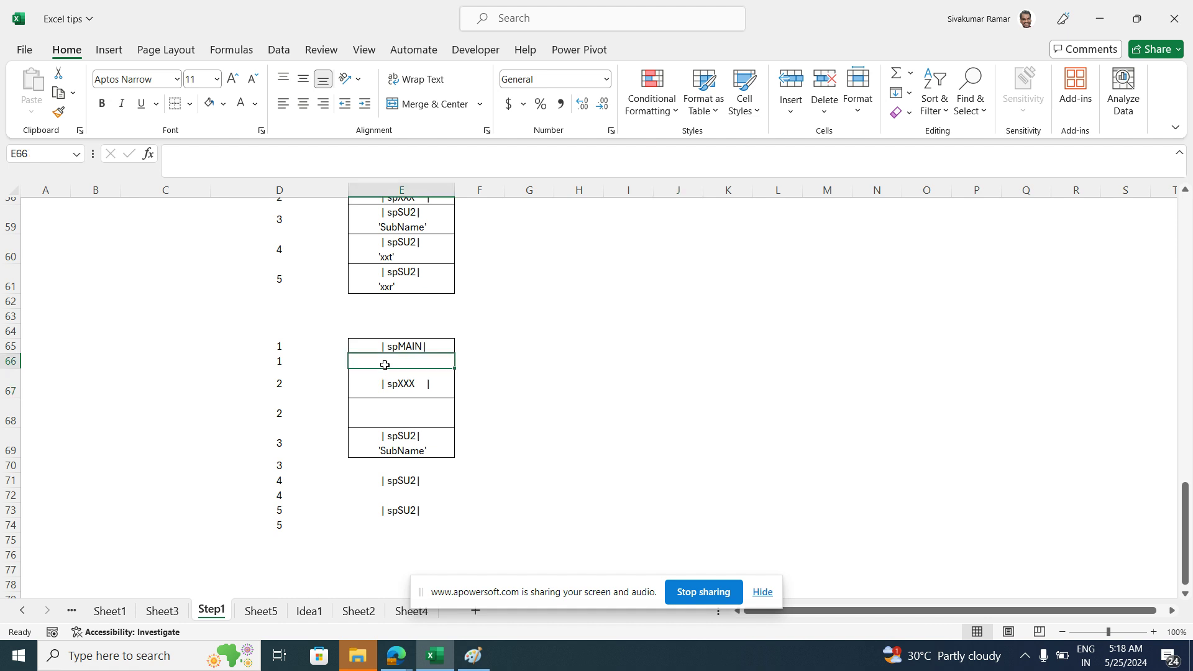
left_click(395, 381)
left_click(403, 424)
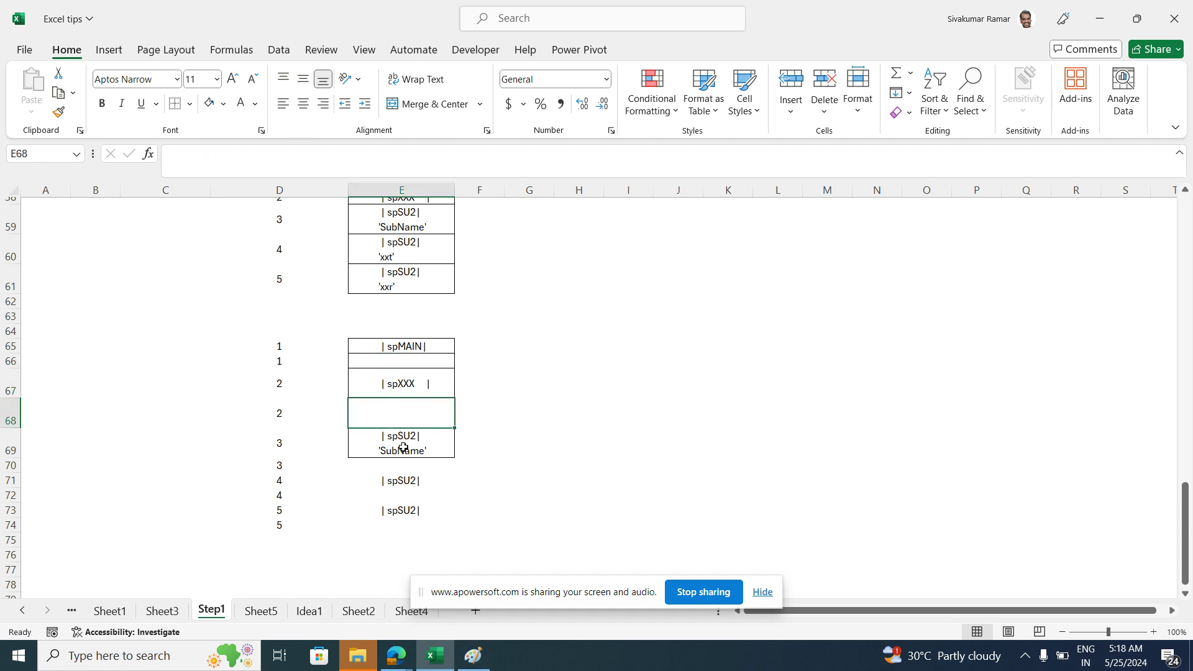
left_click(405, 445)
left_click(412, 479)
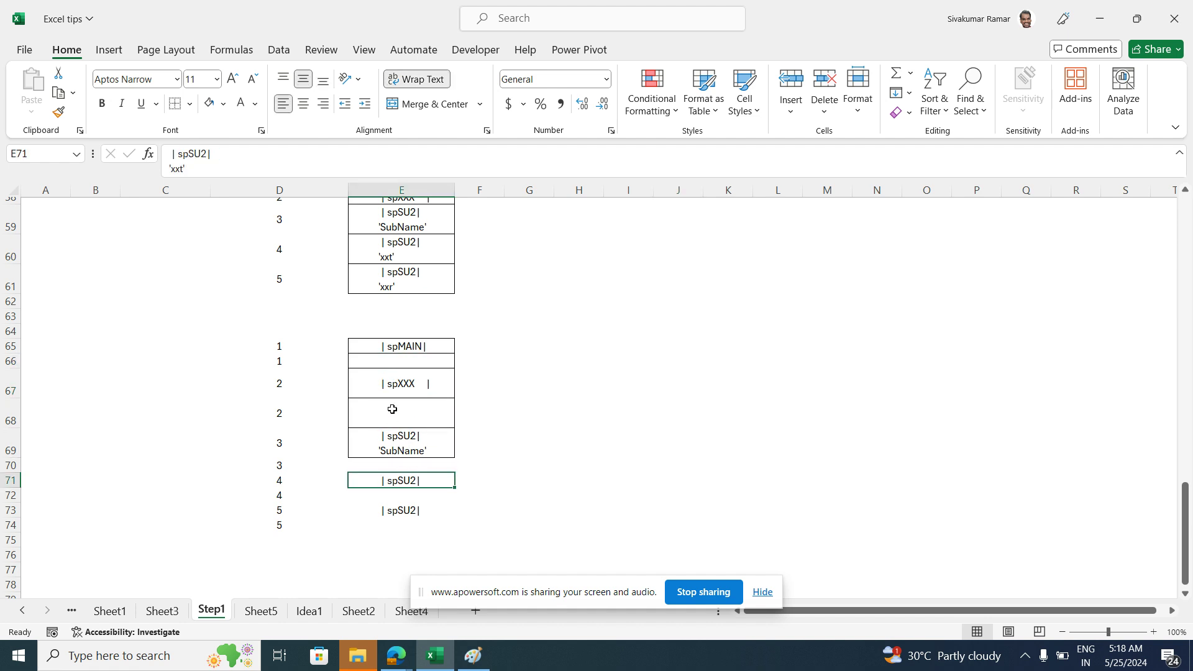
left_click(397, 373)
left_click(278, 346)
left_click(286, 491)
left_click(272, 358)
left_click(273, 347)
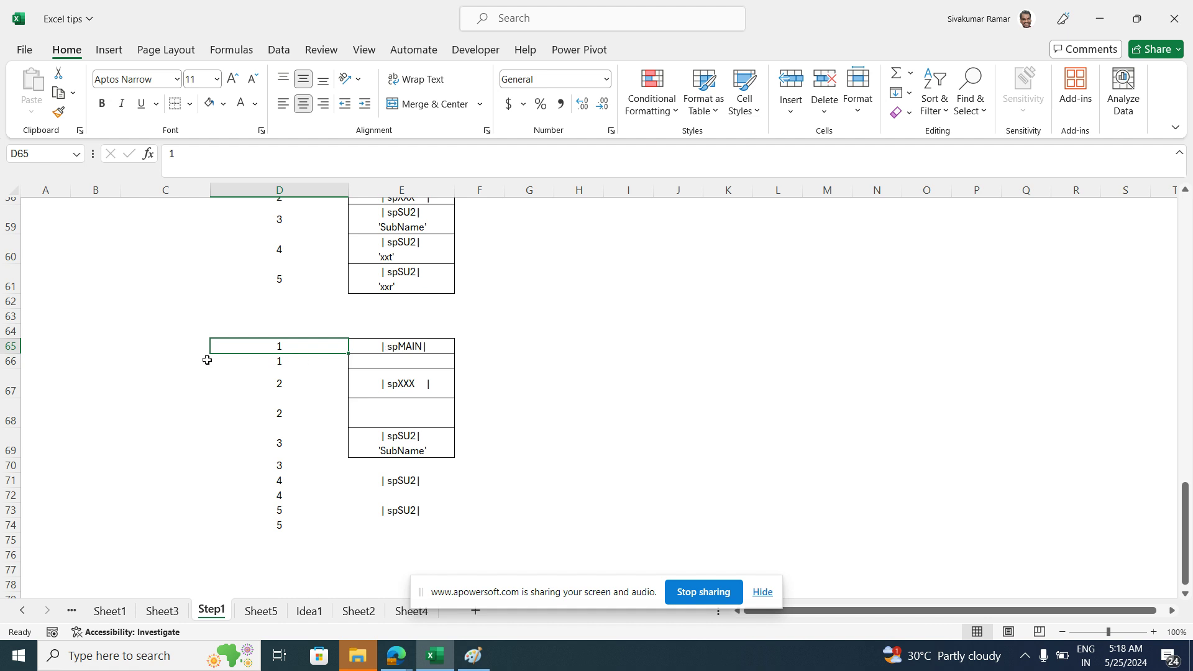
Review the numbering columns of the Step 3 table in rows 28 to 37, and return to the sorted list
left_click(188, 348)
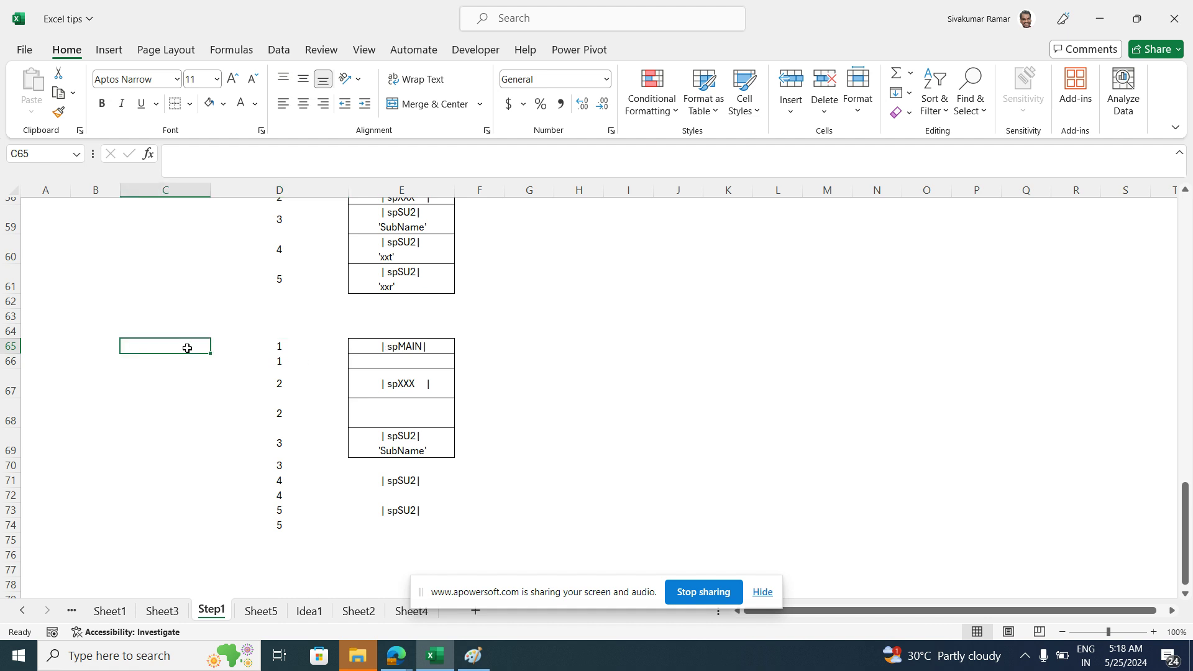
scroll(187, 348, "up", 13)
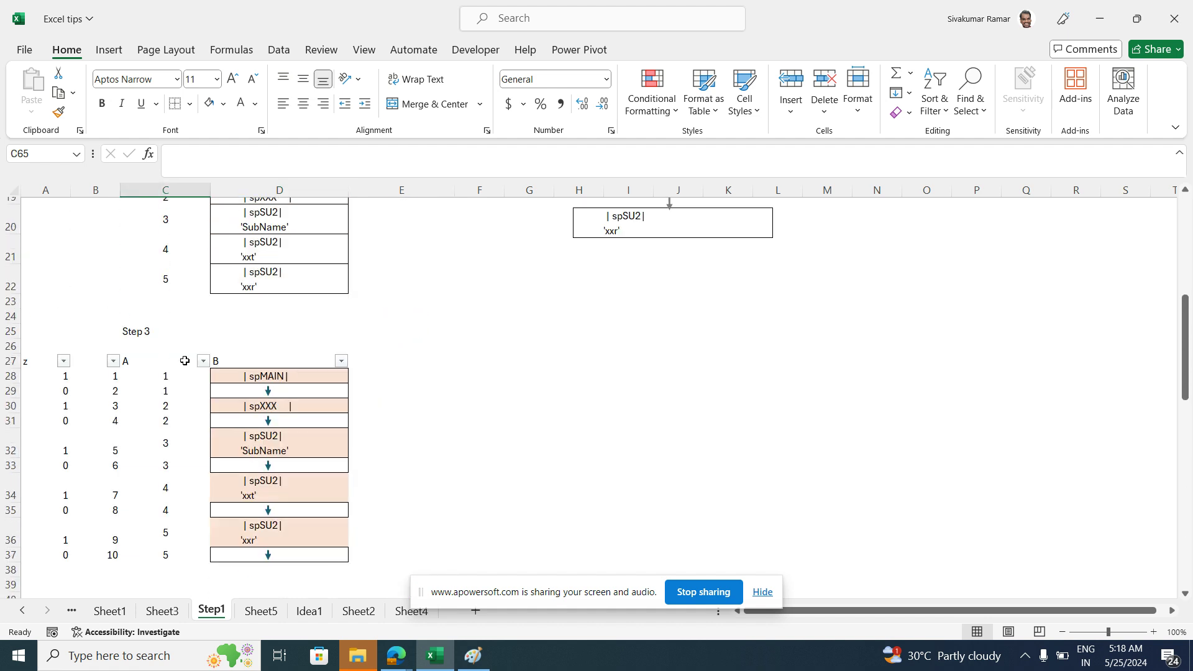
left_click(167, 381)
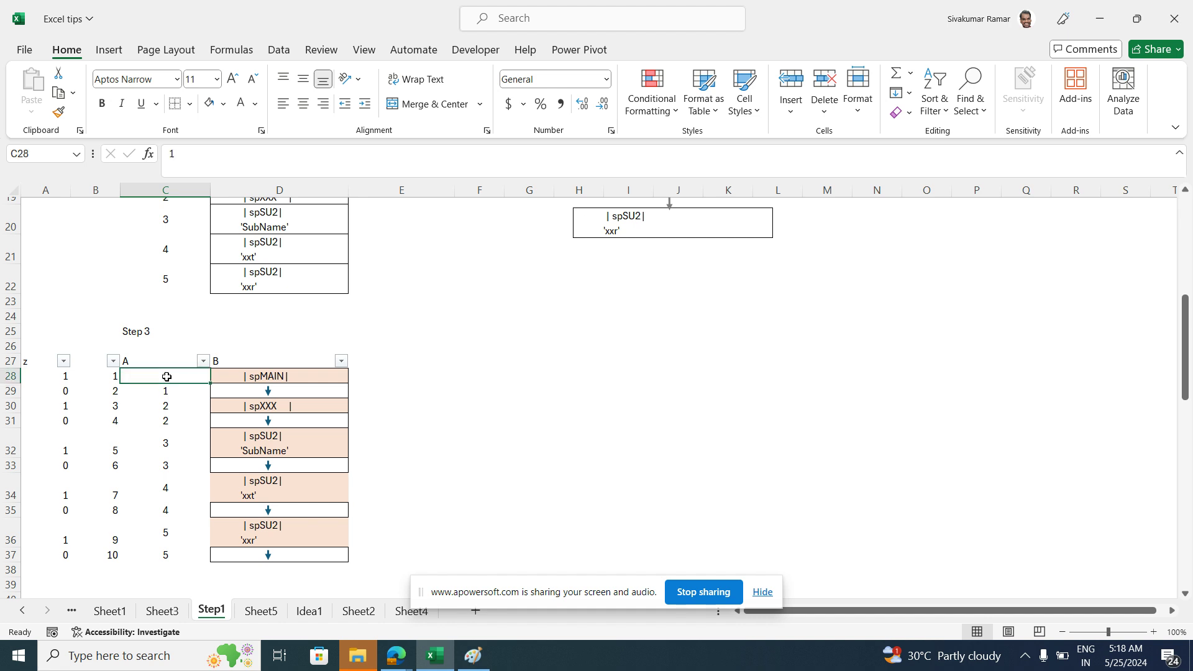
left_click(113, 381)
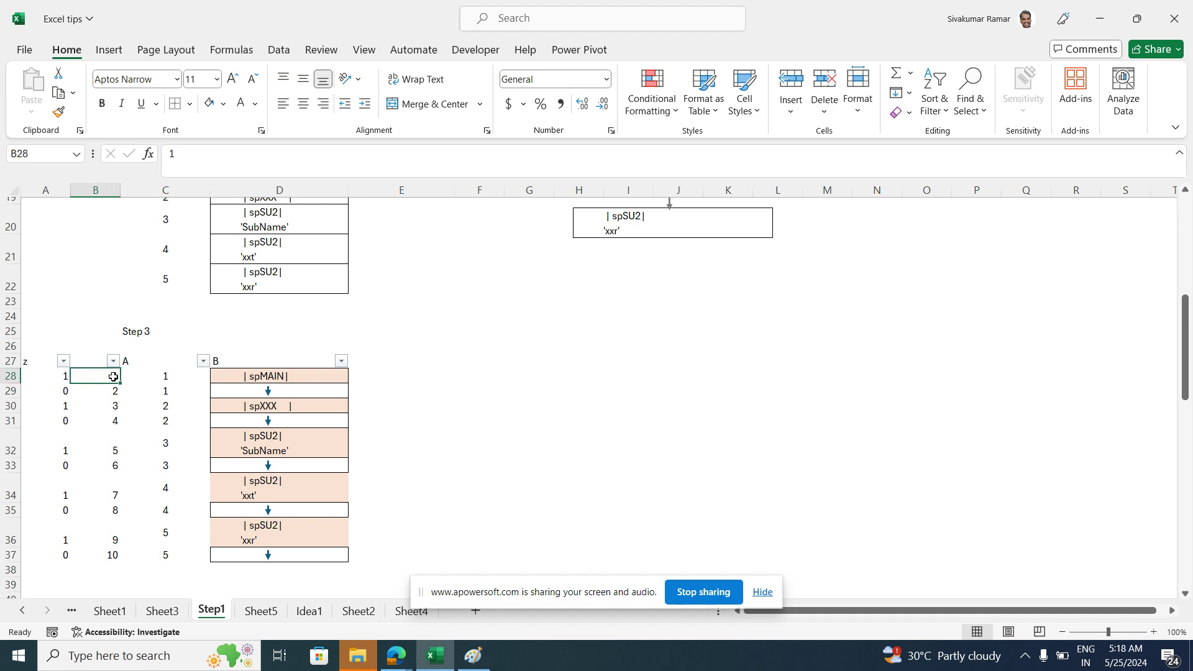
left_click(113, 550)
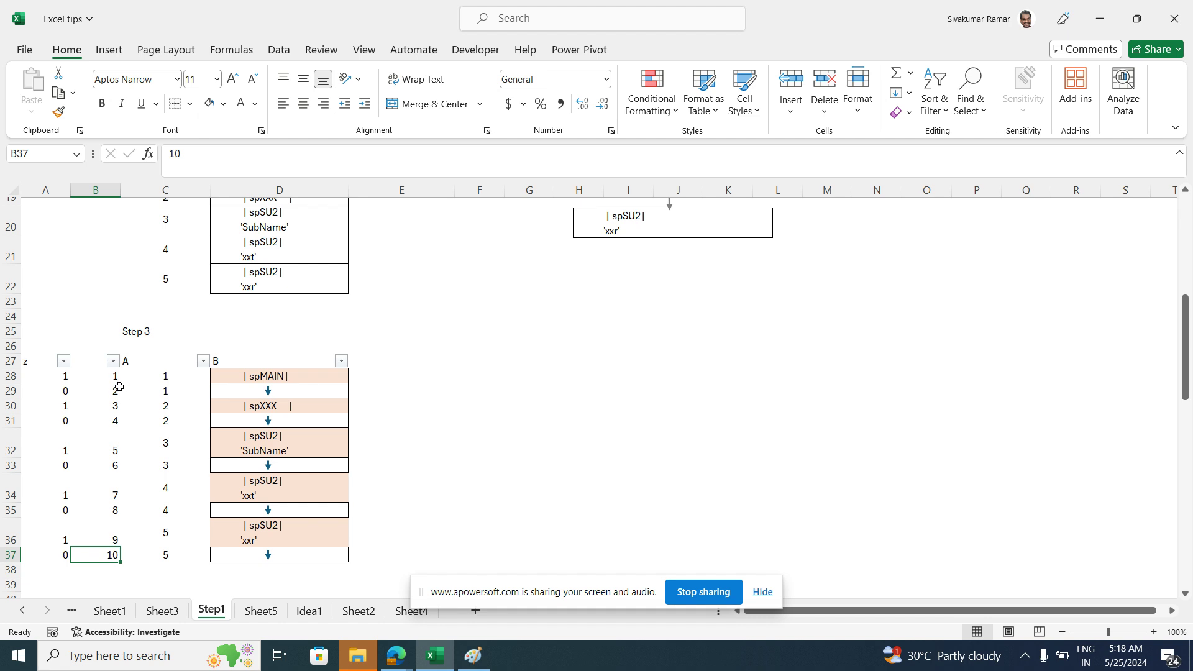
scroll(118, 389, "down", 4)
scroll(116, 390, "up", 3)
scroll(123, 372, "down", 5)
scroll(123, 373, "down", 11)
scroll(128, 373, "up", 4)
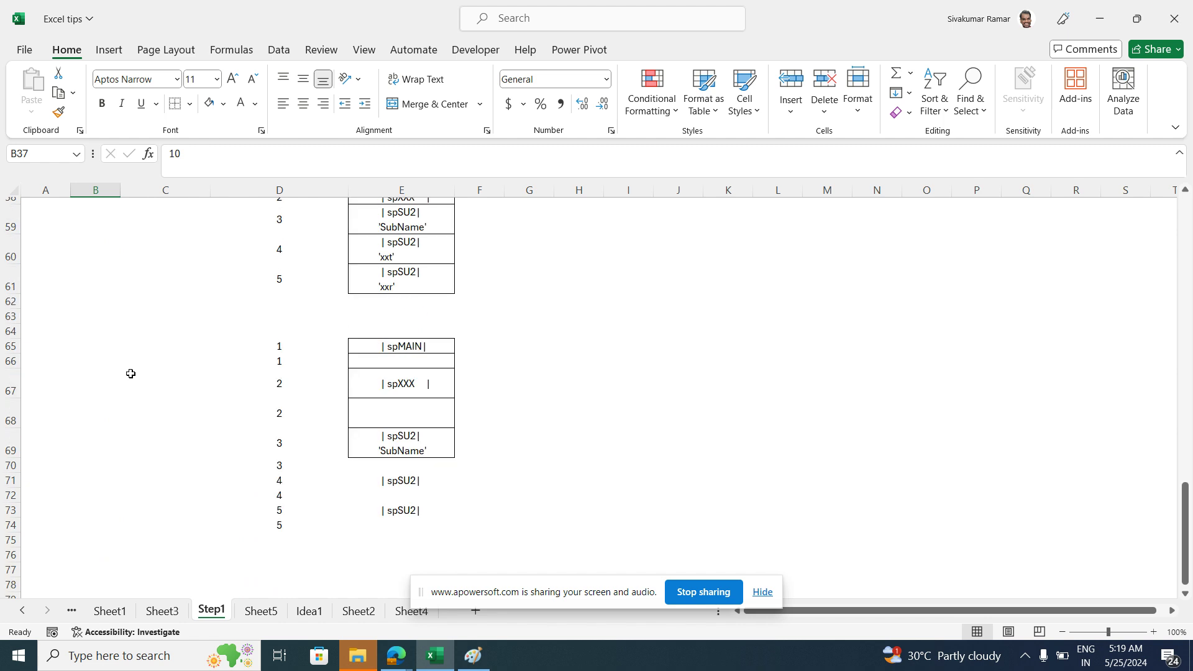
Generate the numbers 1 to 10 beside the sorted list by entering =SEQUENCE(10,1) in C65
left_click(196, 349)
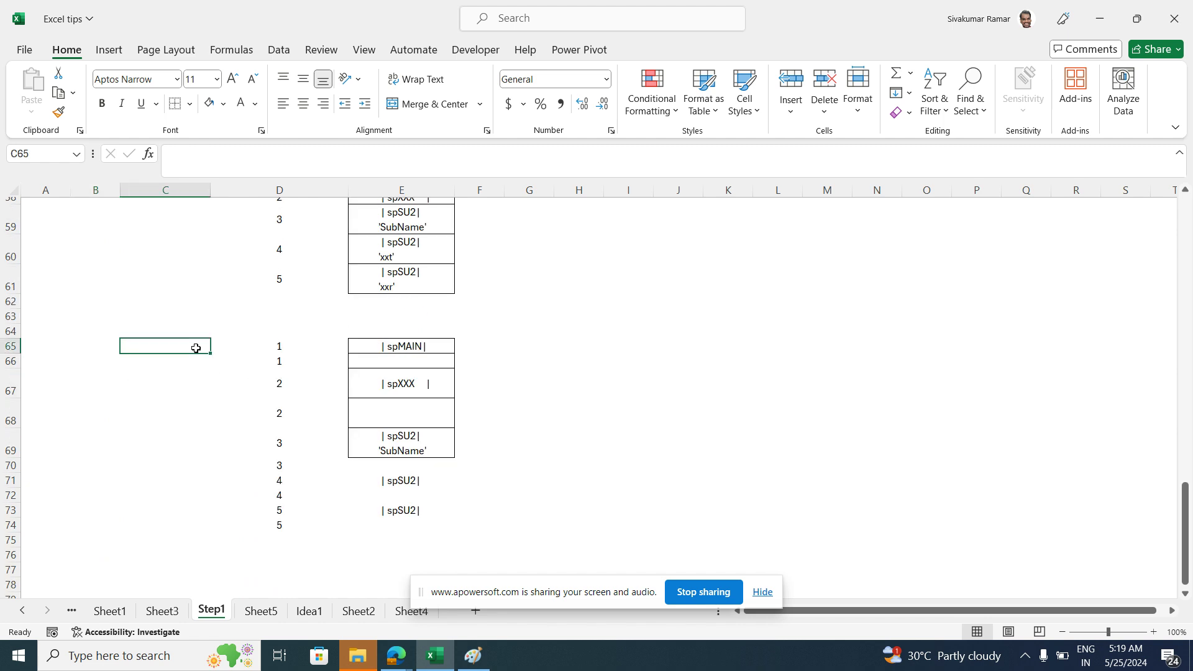
type("=seq")
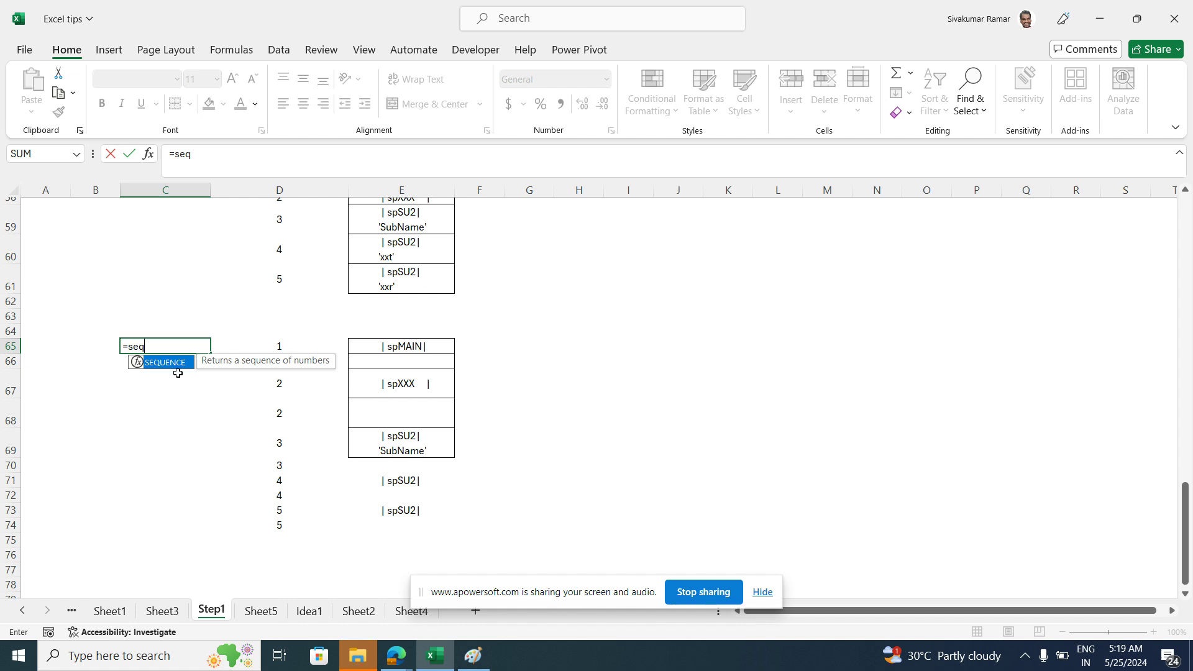
double_click(178, 362)
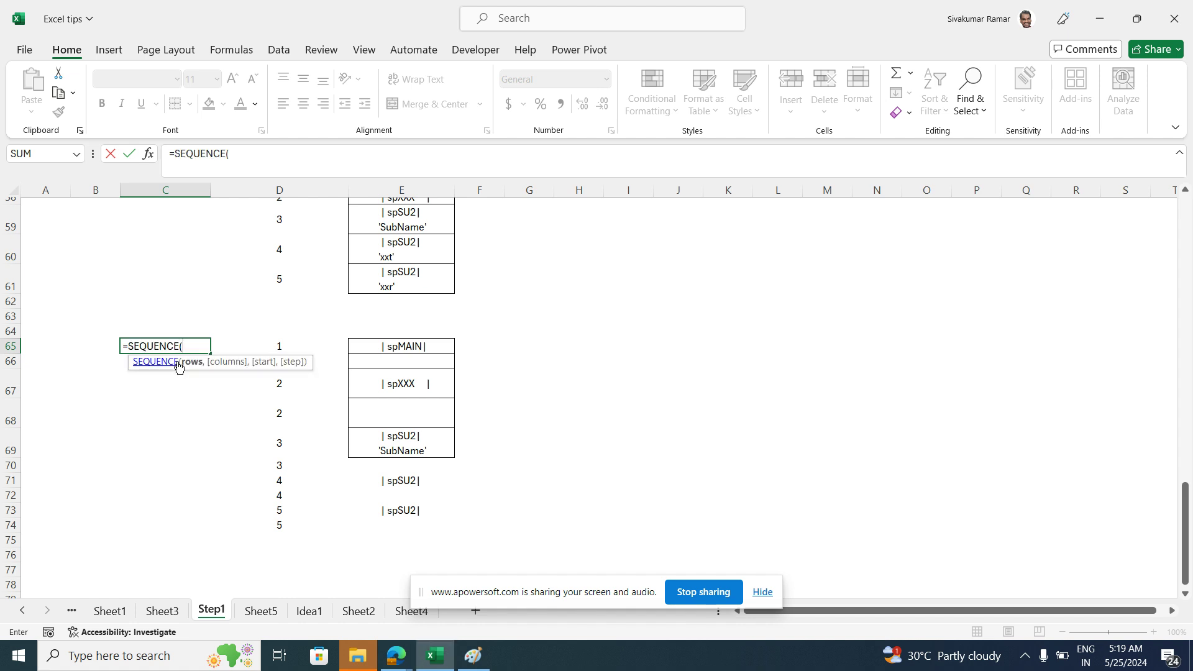
type("10,1")
key("Return")
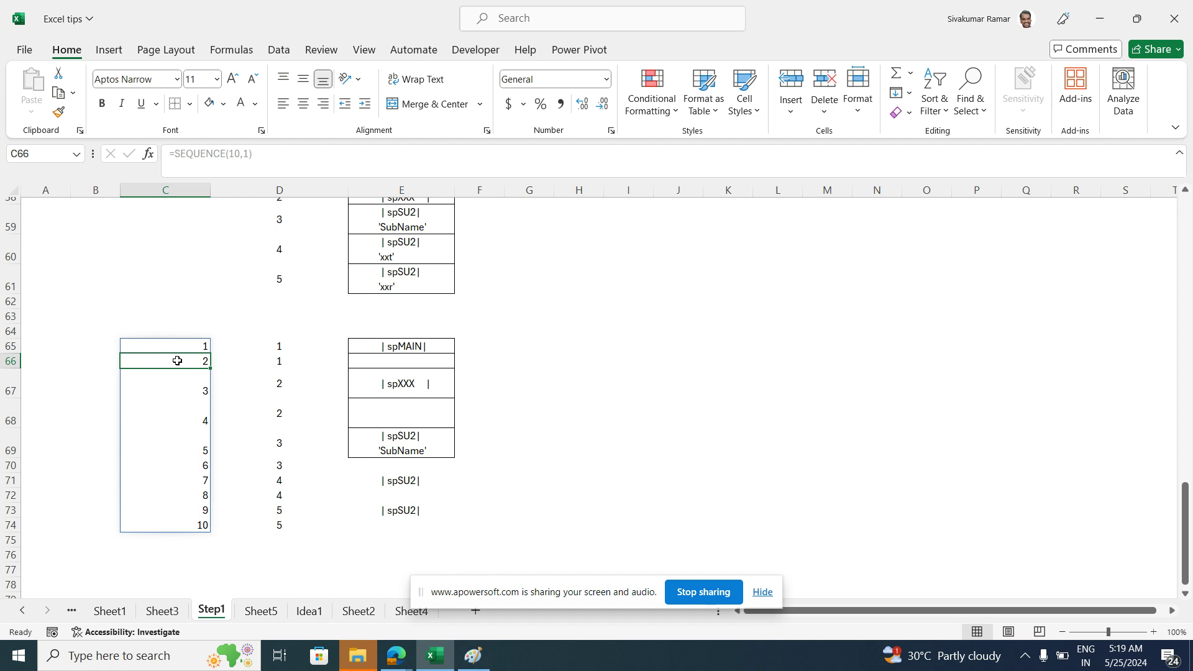
left_click(538, 482)
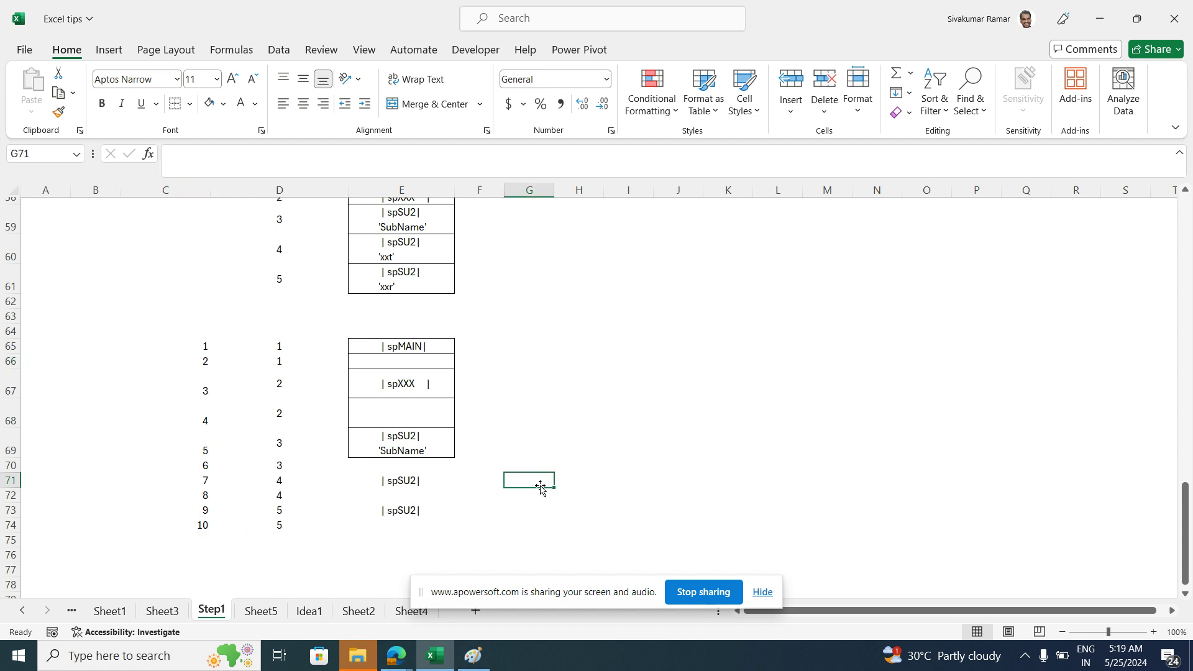
left_click(199, 333)
left_click(207, 350)
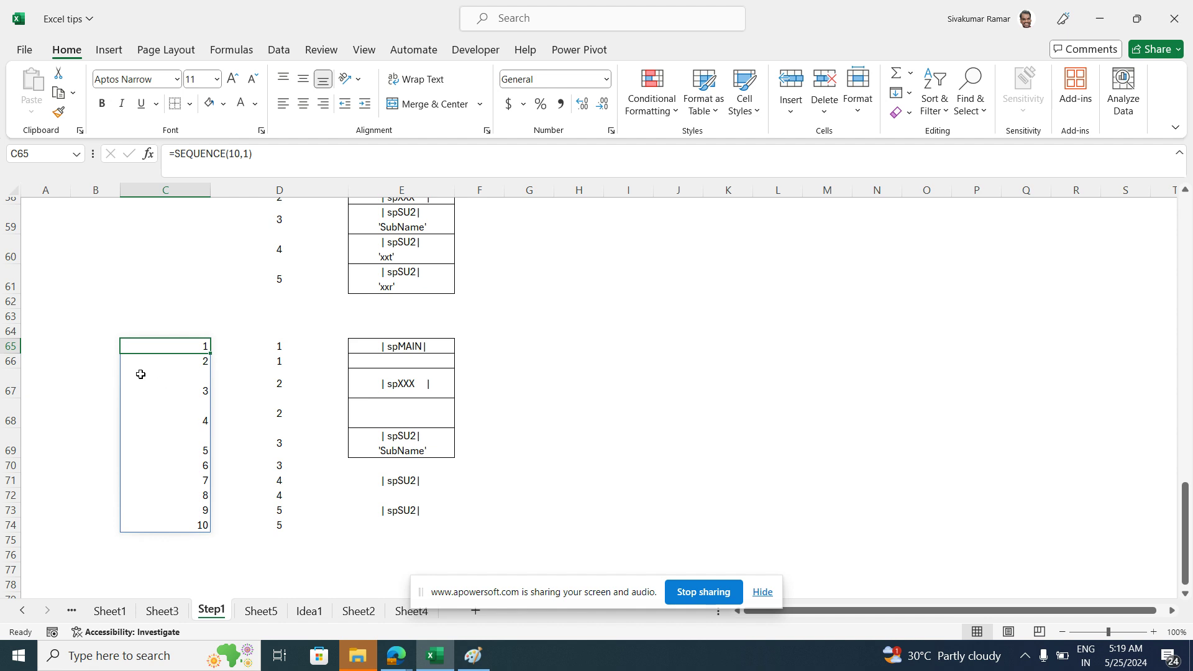
Enter =MOD(C65,2) in B65 and fill the formula down to B74
left_click(100, 347)
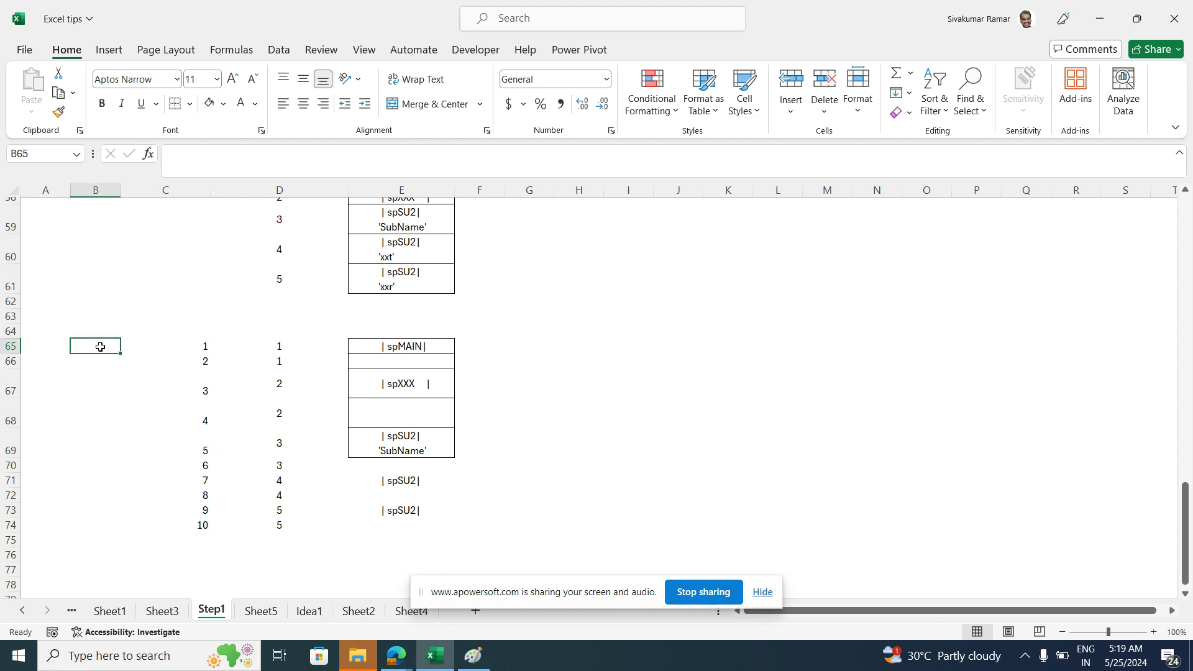
type("=mo")
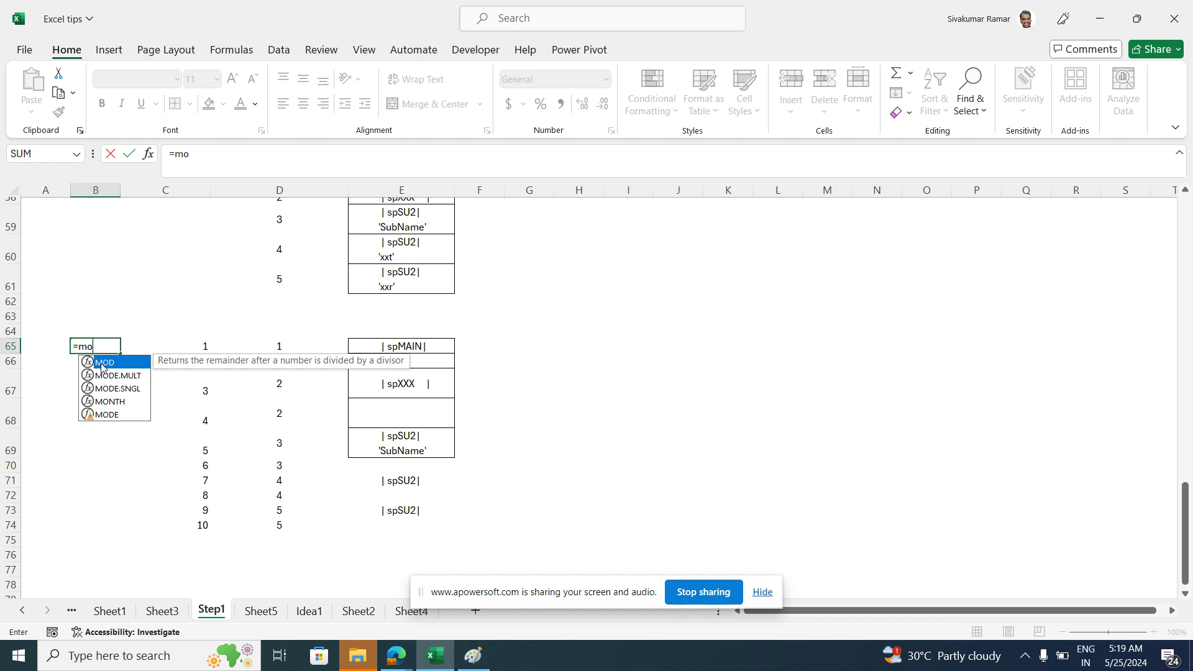
double_click(104, 363)
left_click(207, 346)
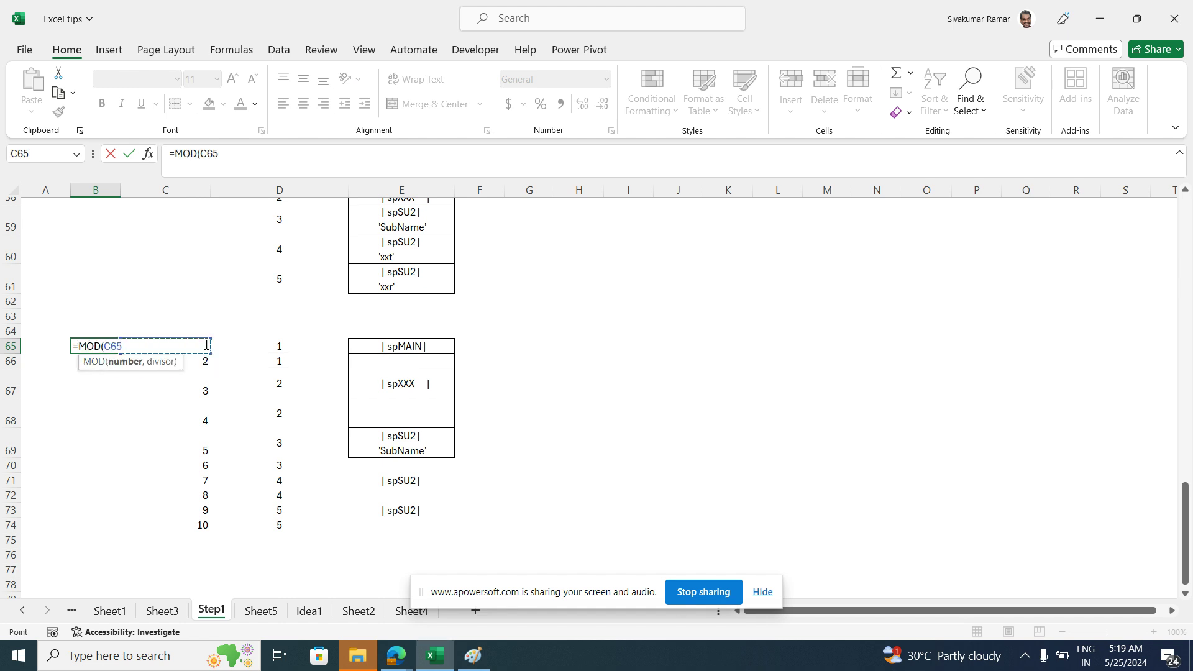
left_click(218, 153)
type(",2)")
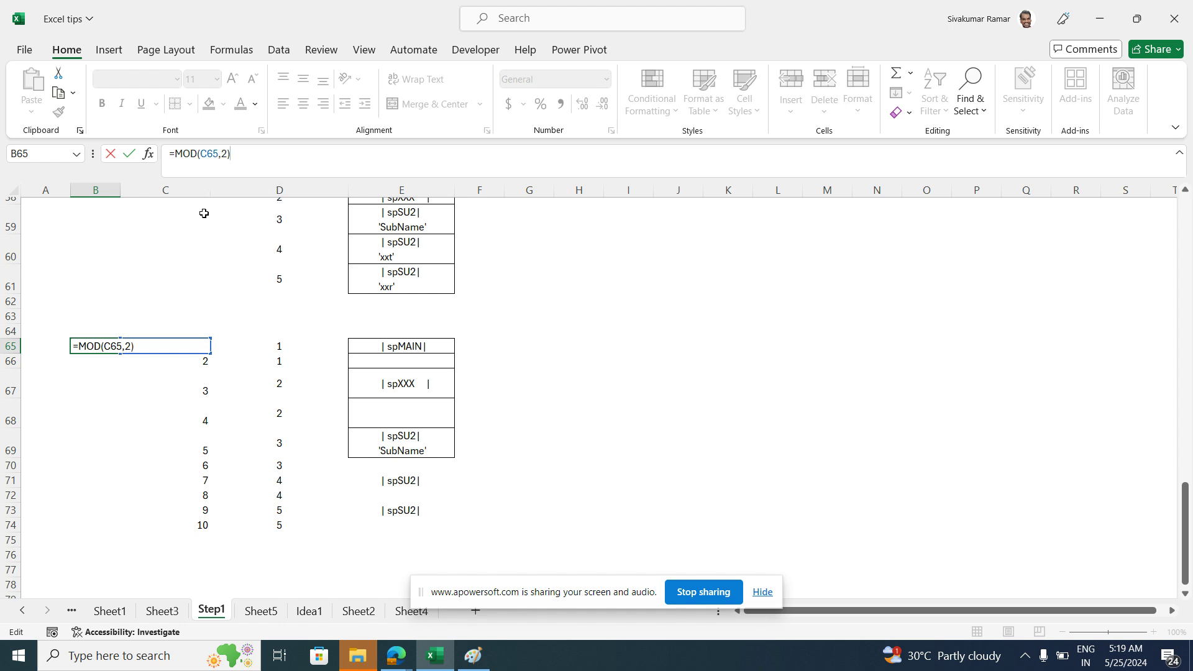
left_click(146, 435)
left_click(102, 344)
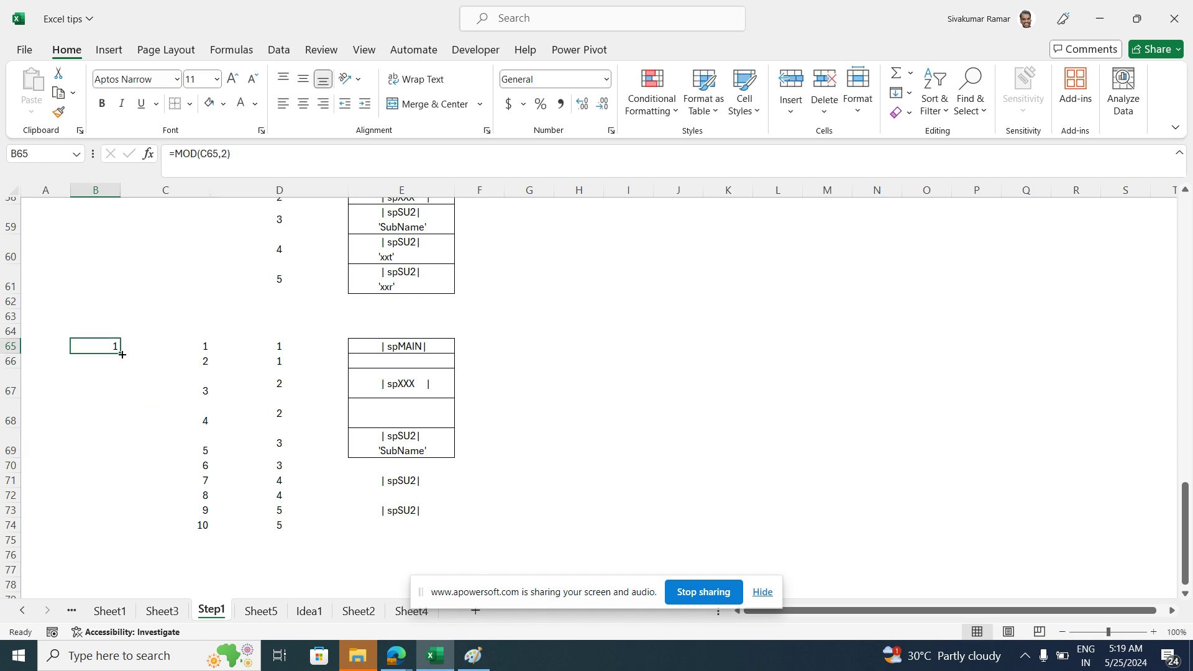
double_click(121, 353)
left_click(141, 450)
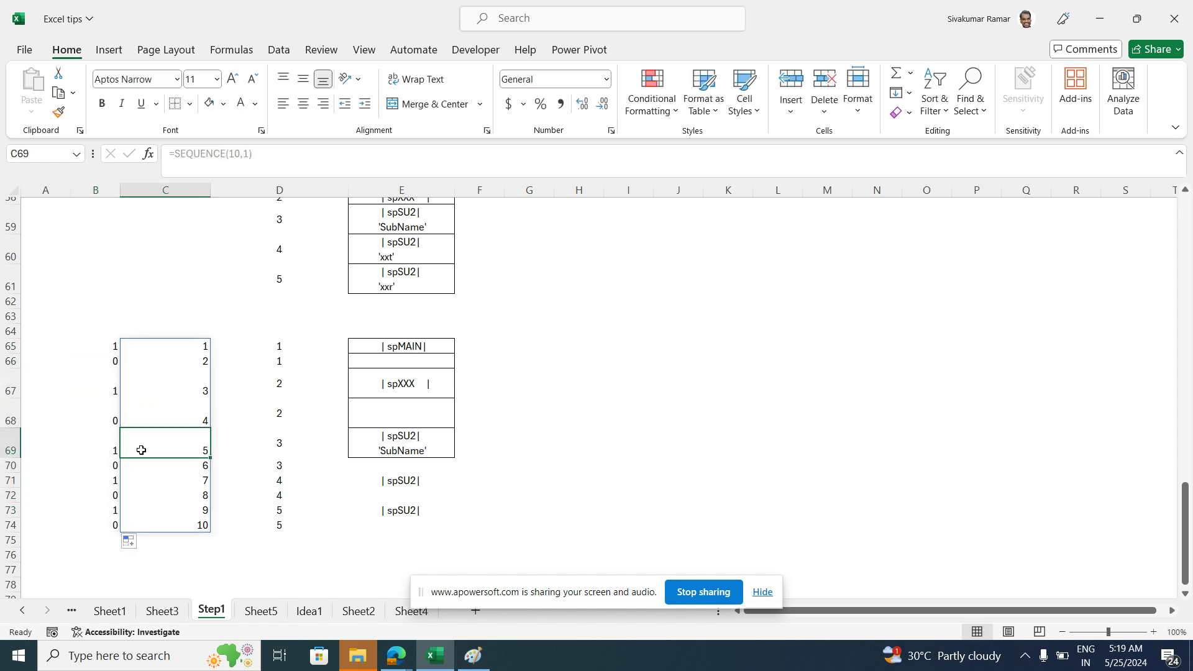
Add the column headers Mod, seq, x and y in cells B64 to E64
left_click(106, 346)
left_click(110, 330)
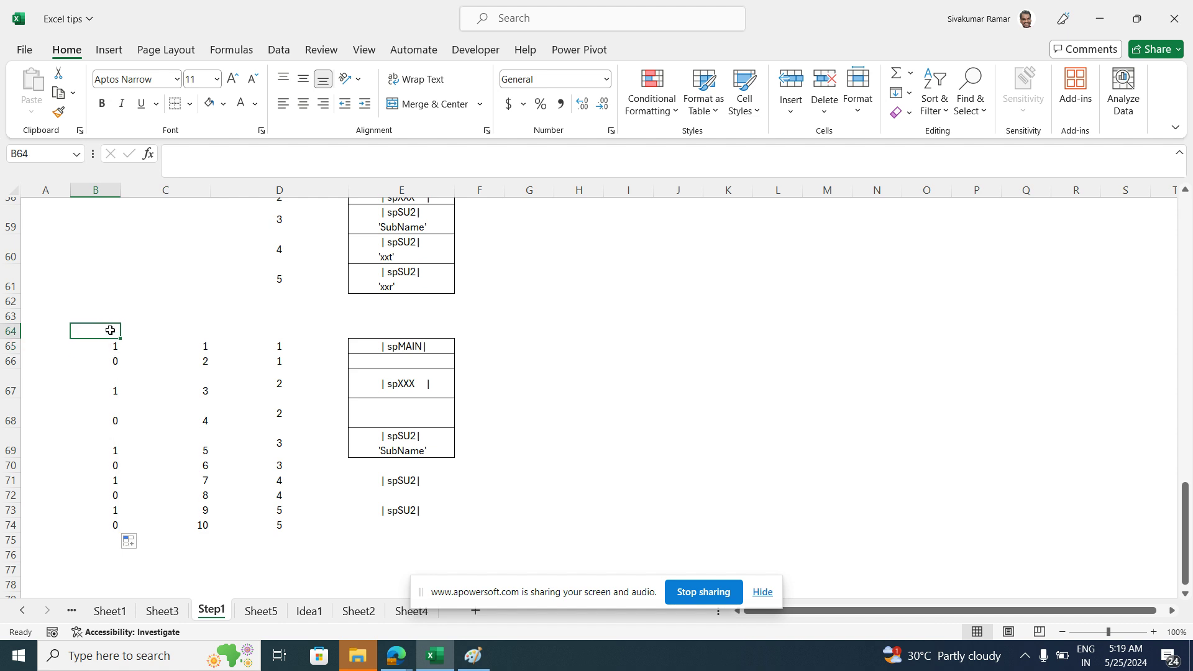
type("Mod")
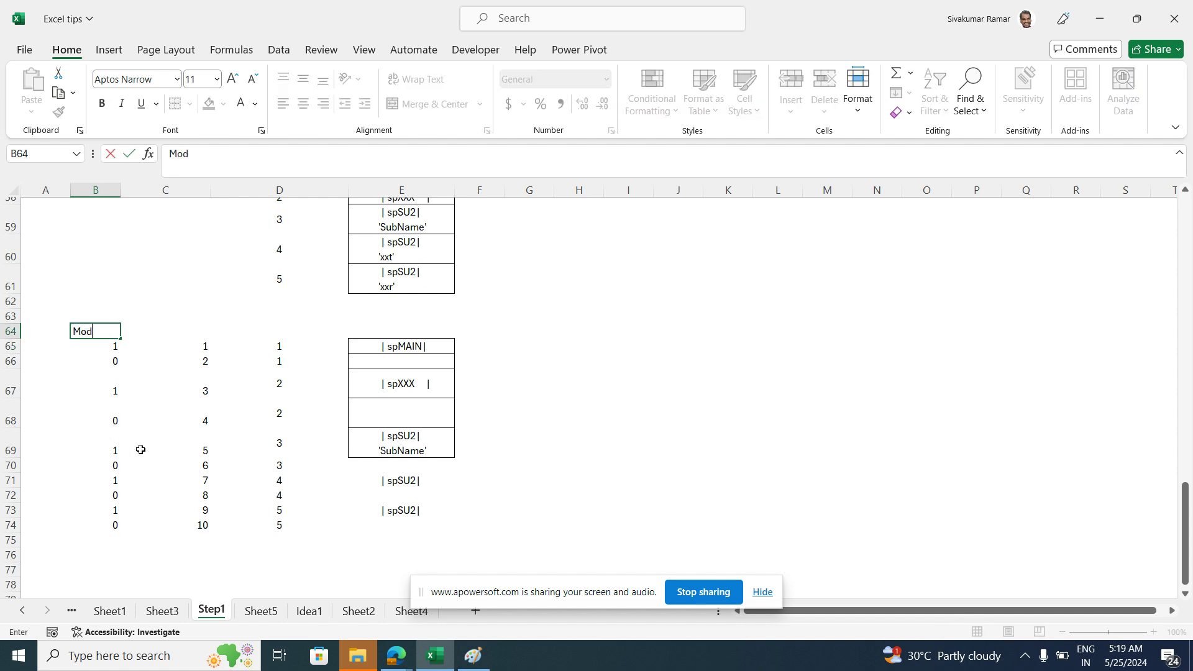
left_click(173, 496)
left_click(589, 496)
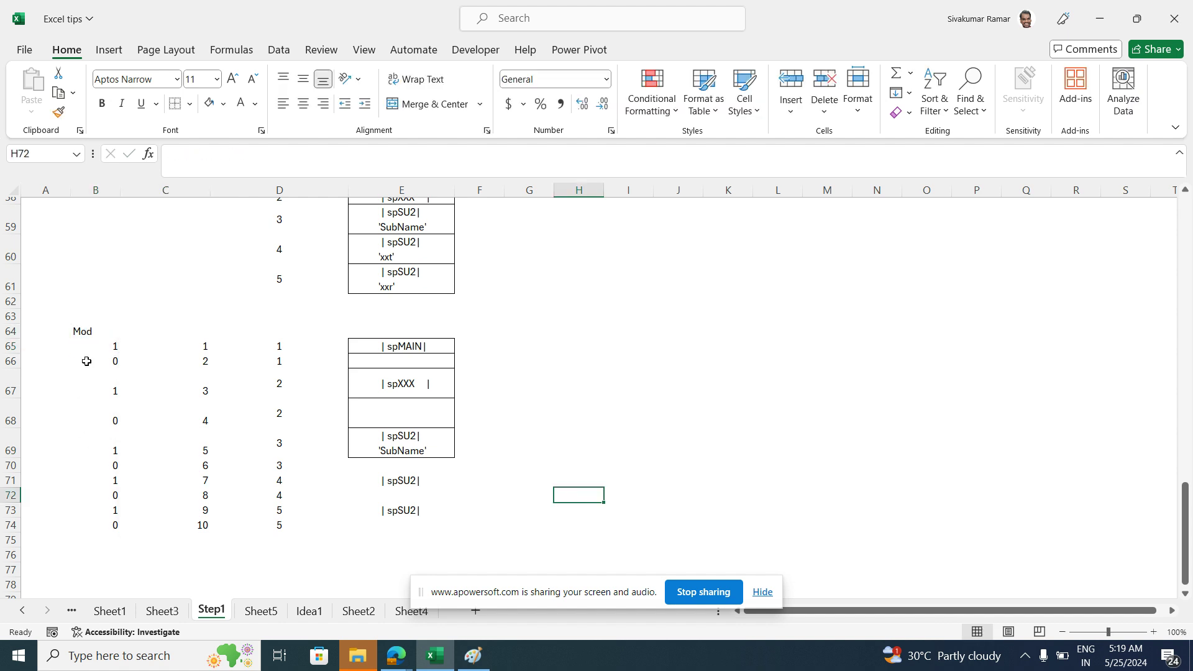
left_click(87, 333)
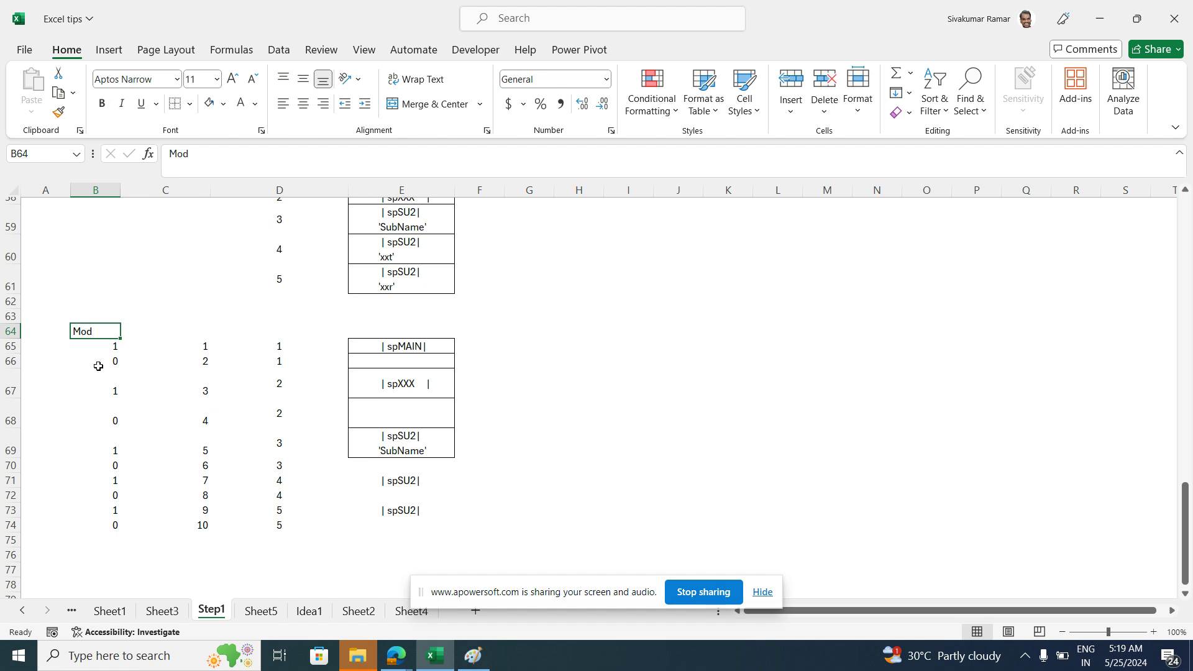
left_click(215, 328)
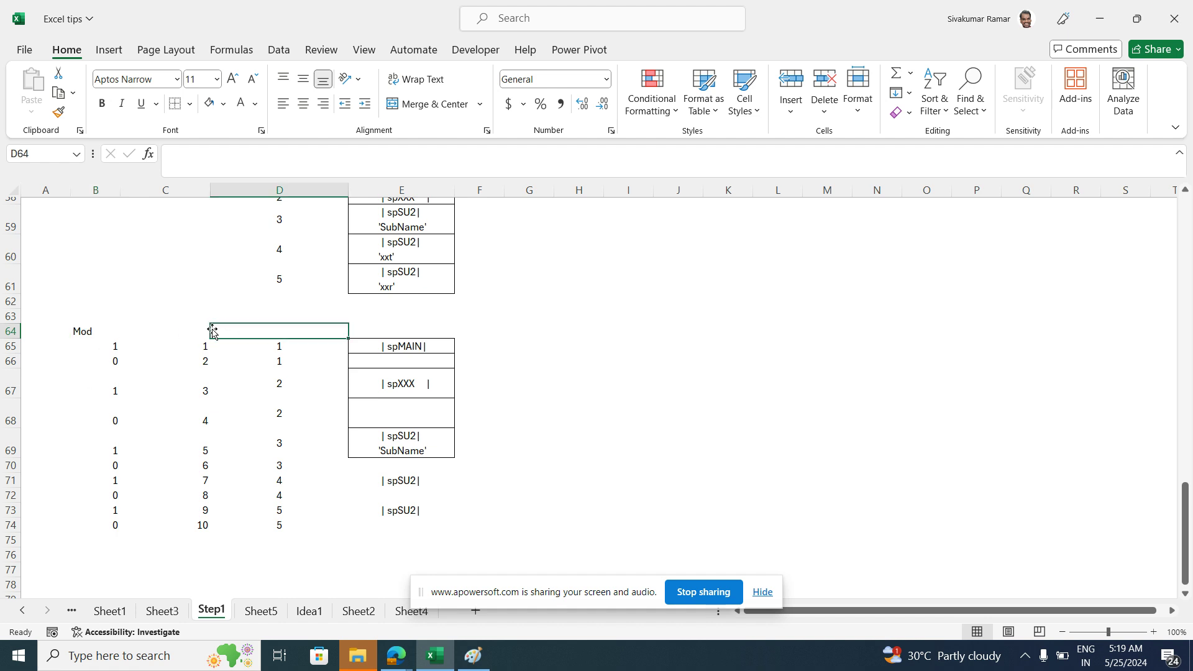
left_click(195, 328)
type("seq")
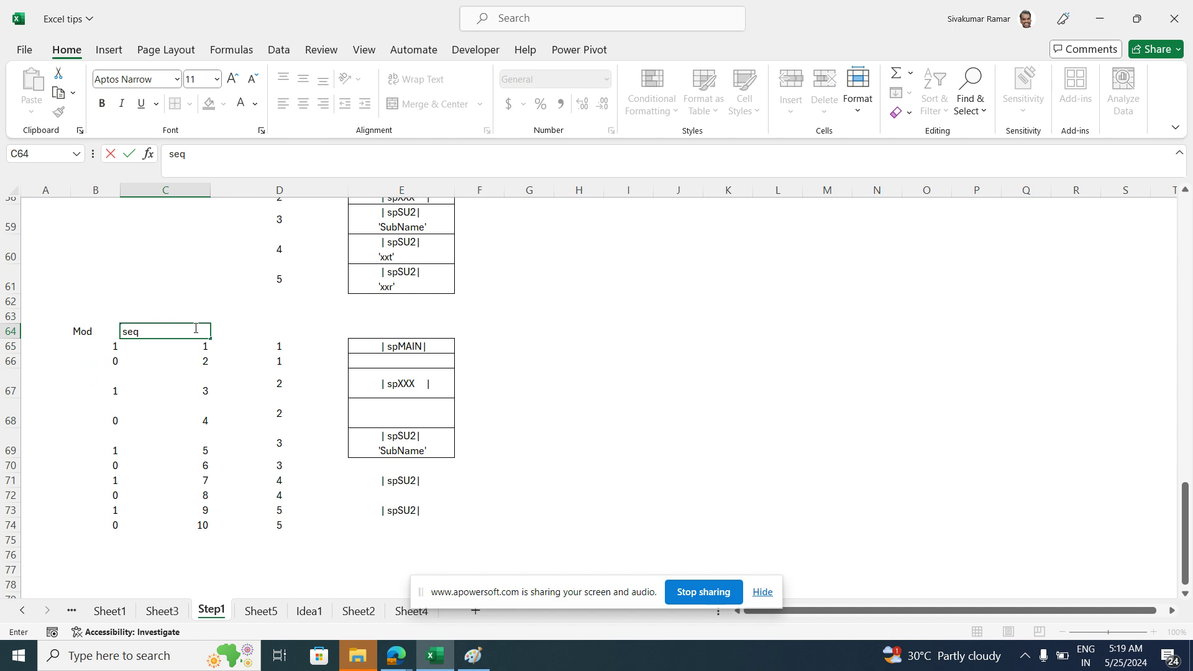
left_click(269, 326)
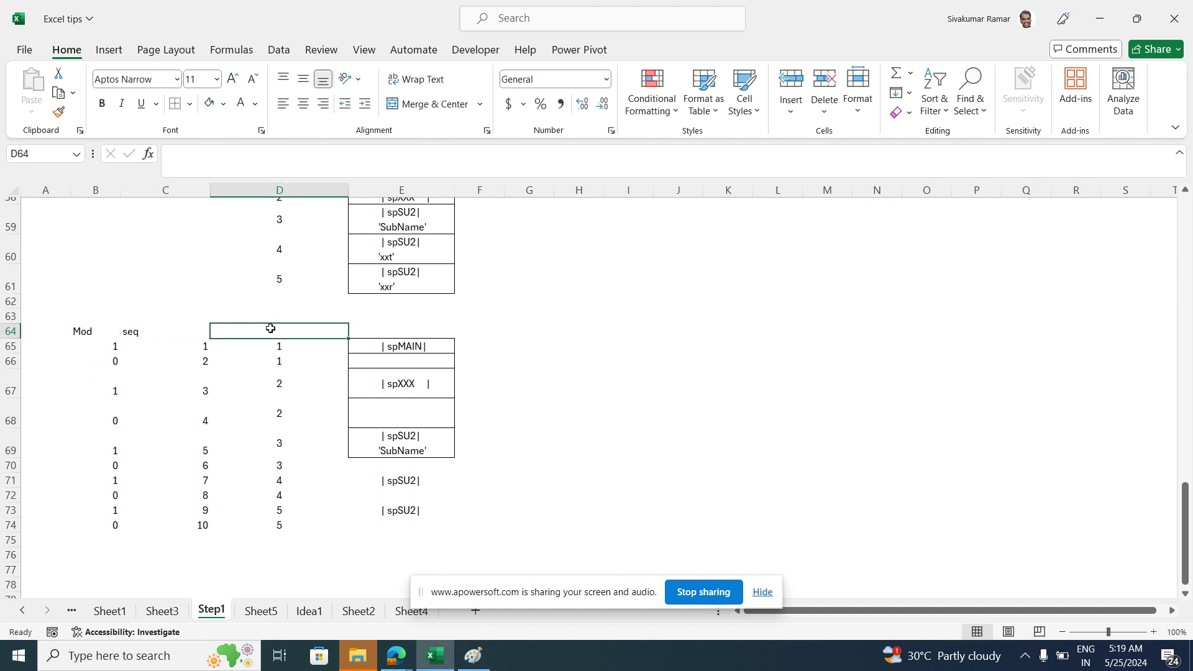
type("x")
left_click(388, 327)
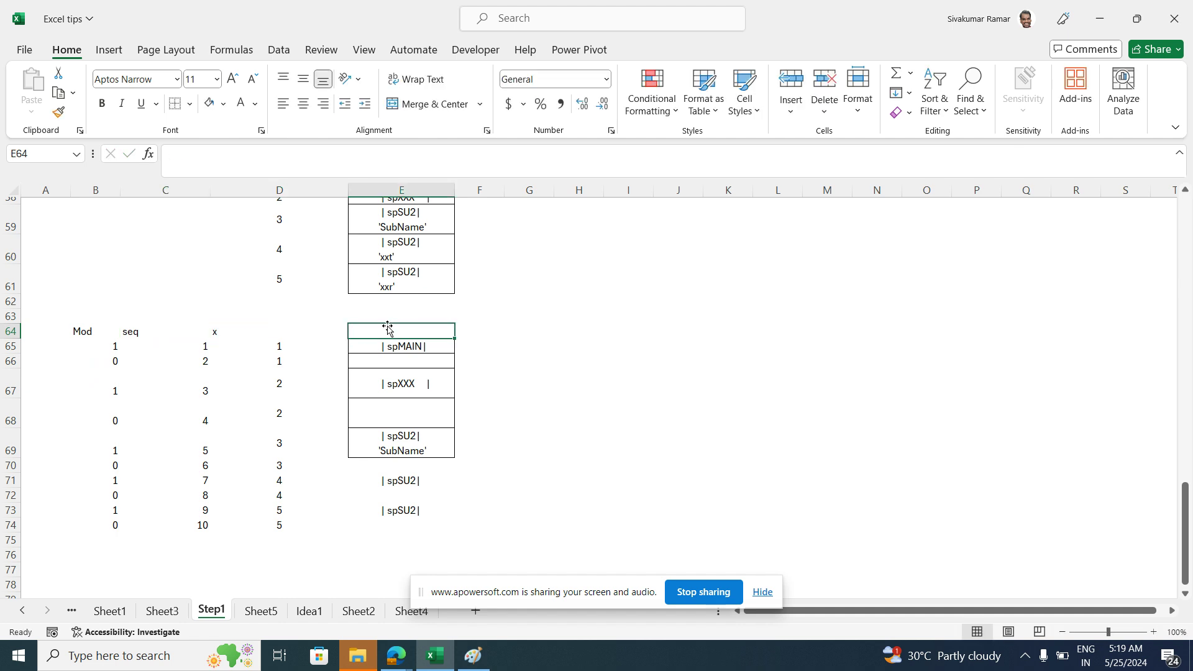
type("y")
left_click(555, 444)
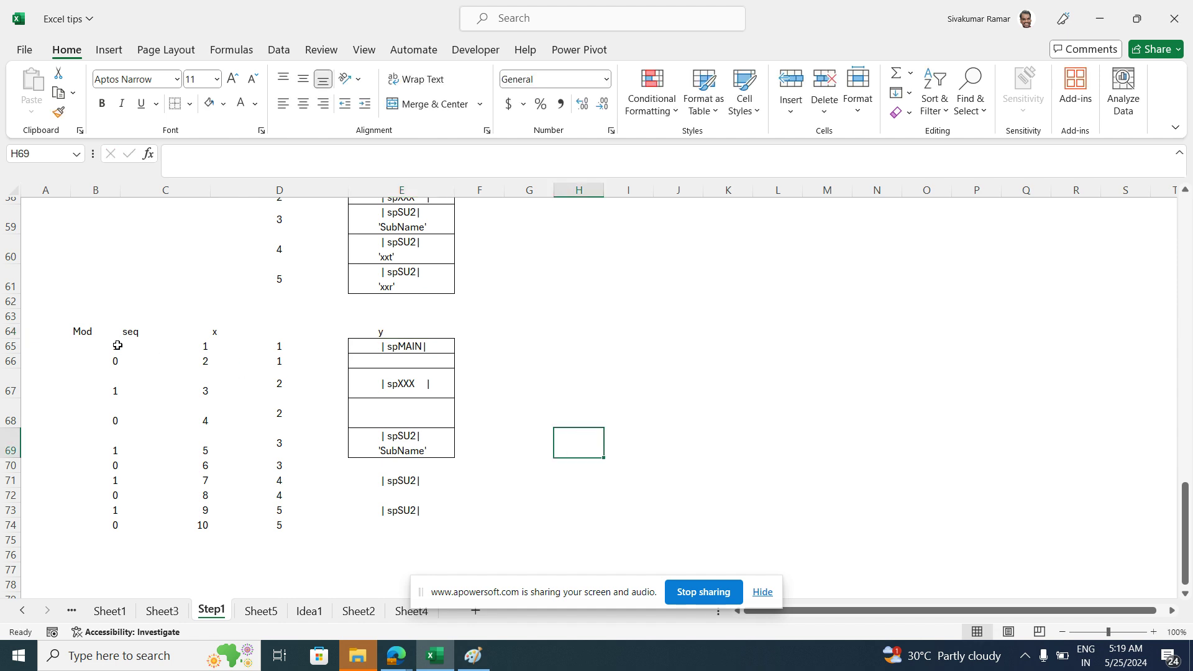
Remove the sheet's existing filter and apply a new filter to the range B64:E74
left_click(81, 333)
left_click_drag(82, 333, 375, 525)
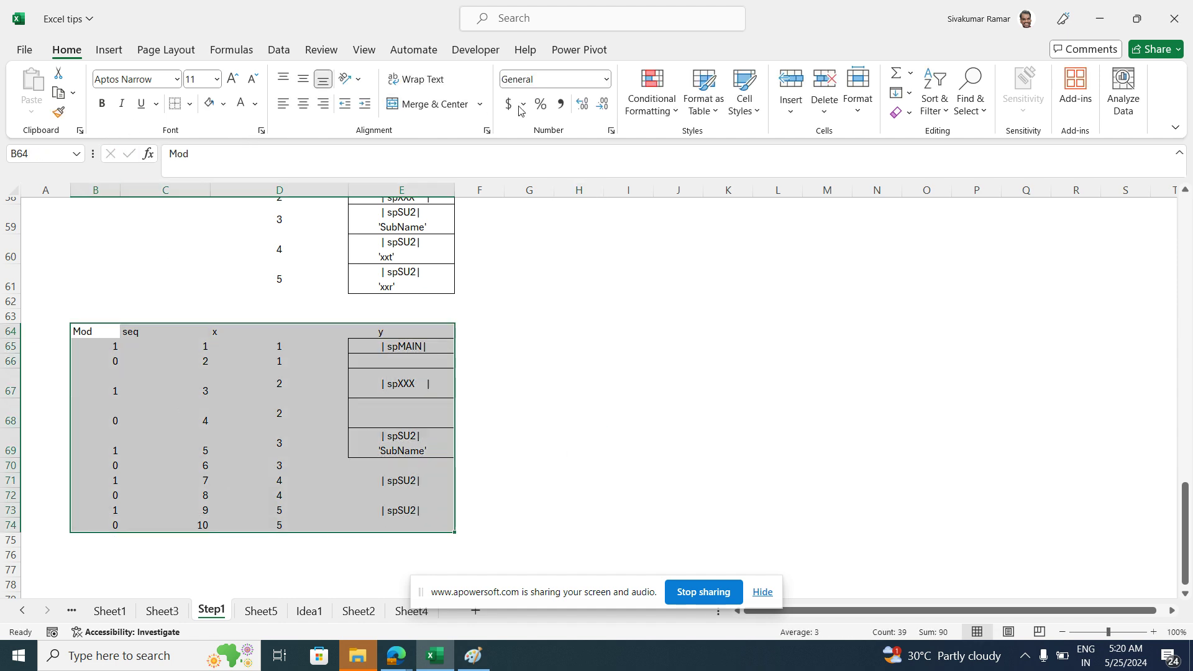
left_click(277, 51)
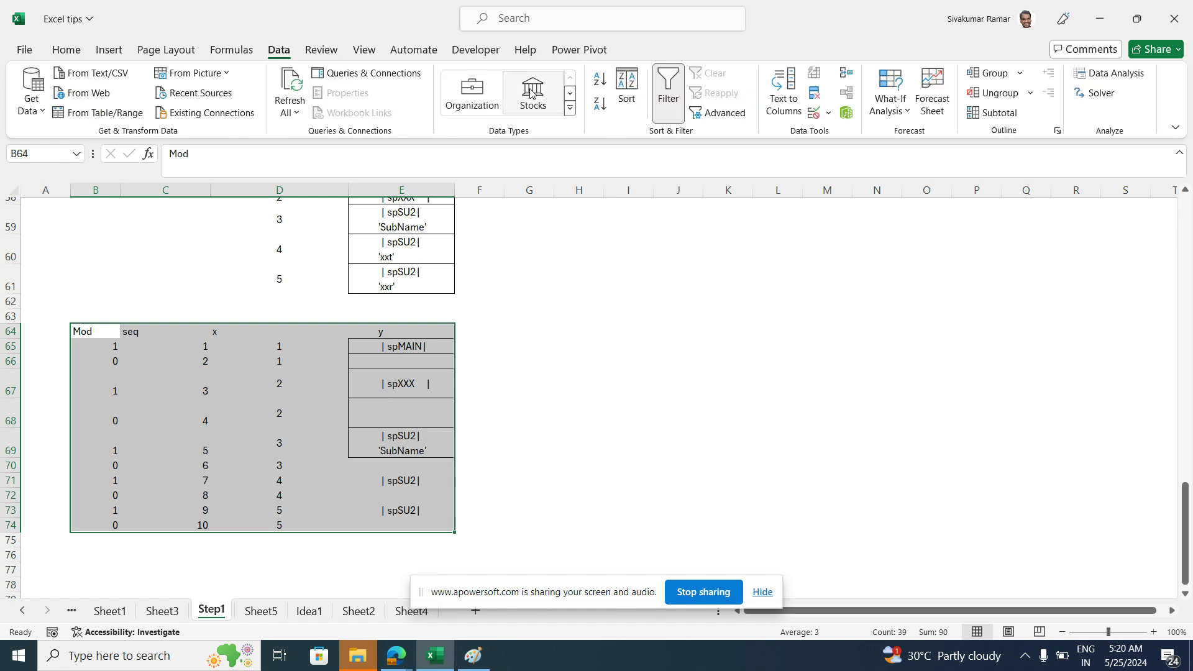
left_click(668, 93)
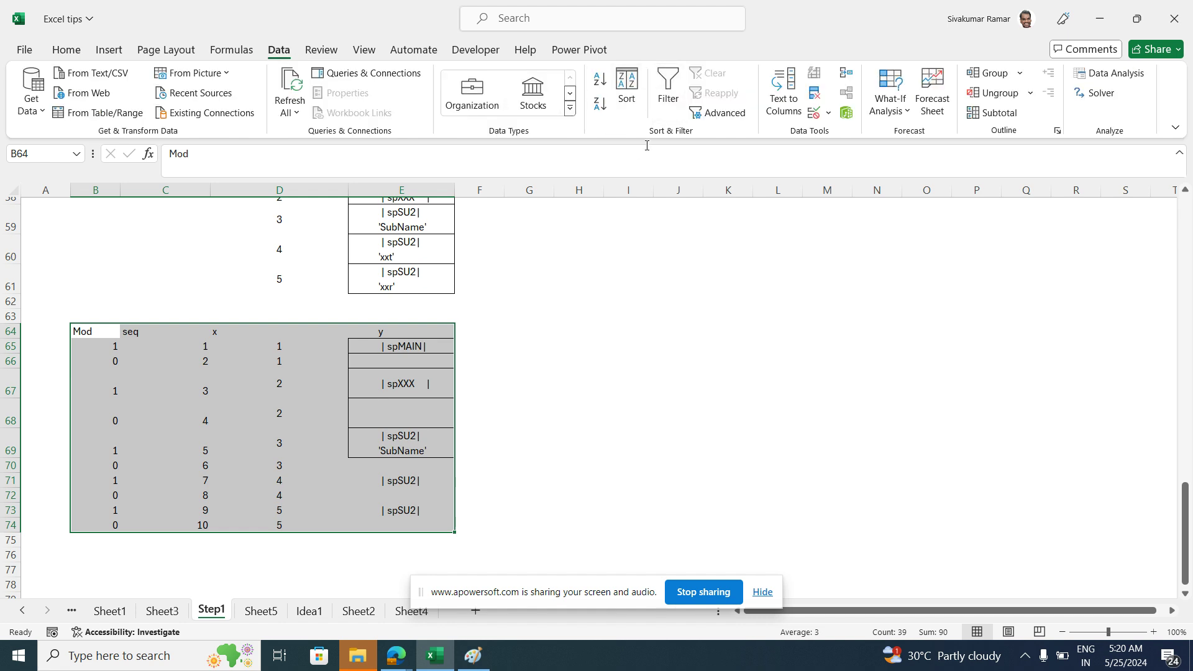
left_click(668, 93)
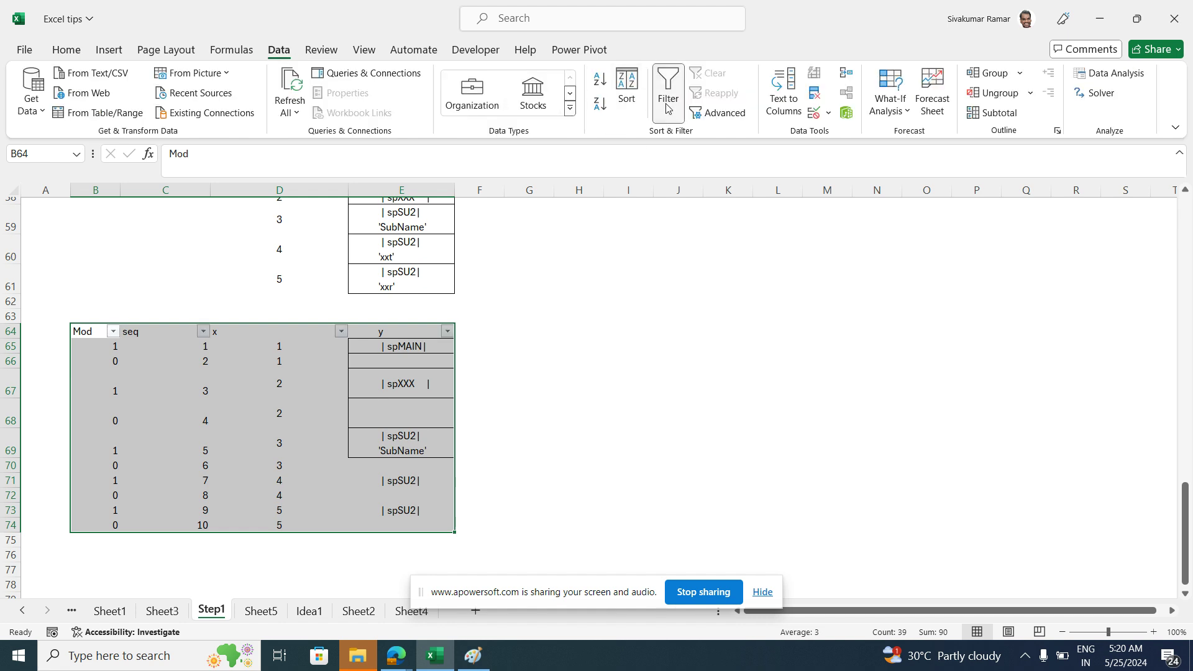
Filter the Mod column to show only the rows with the value 1
left_click(113, 331)
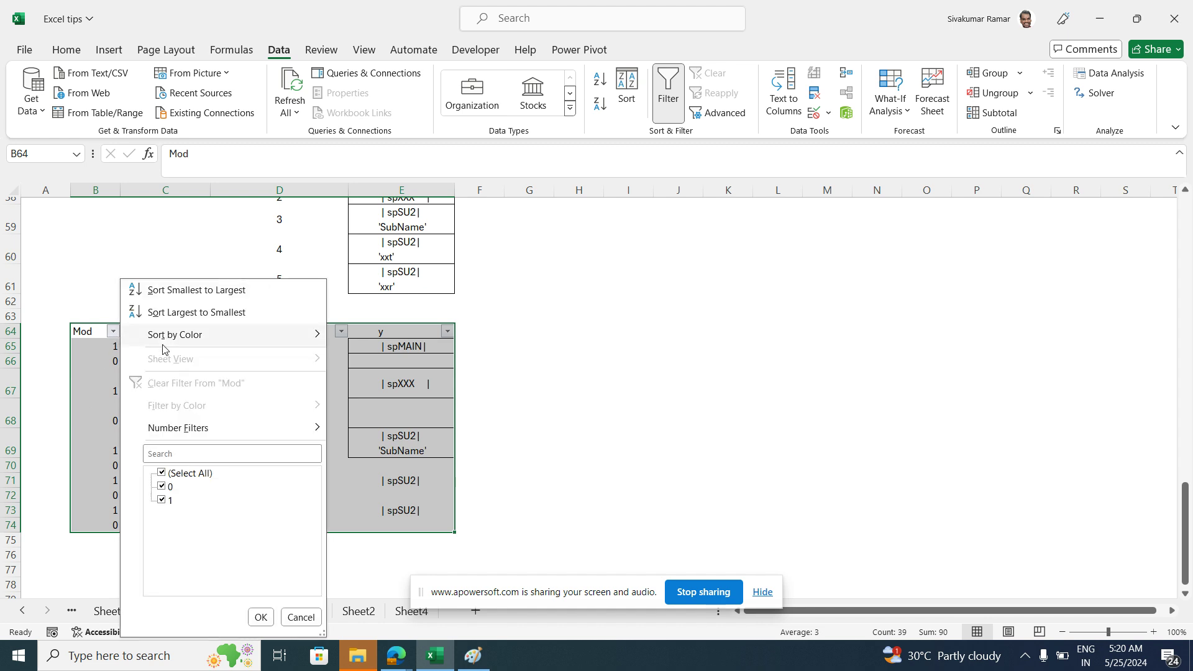
left_click(113, 333)
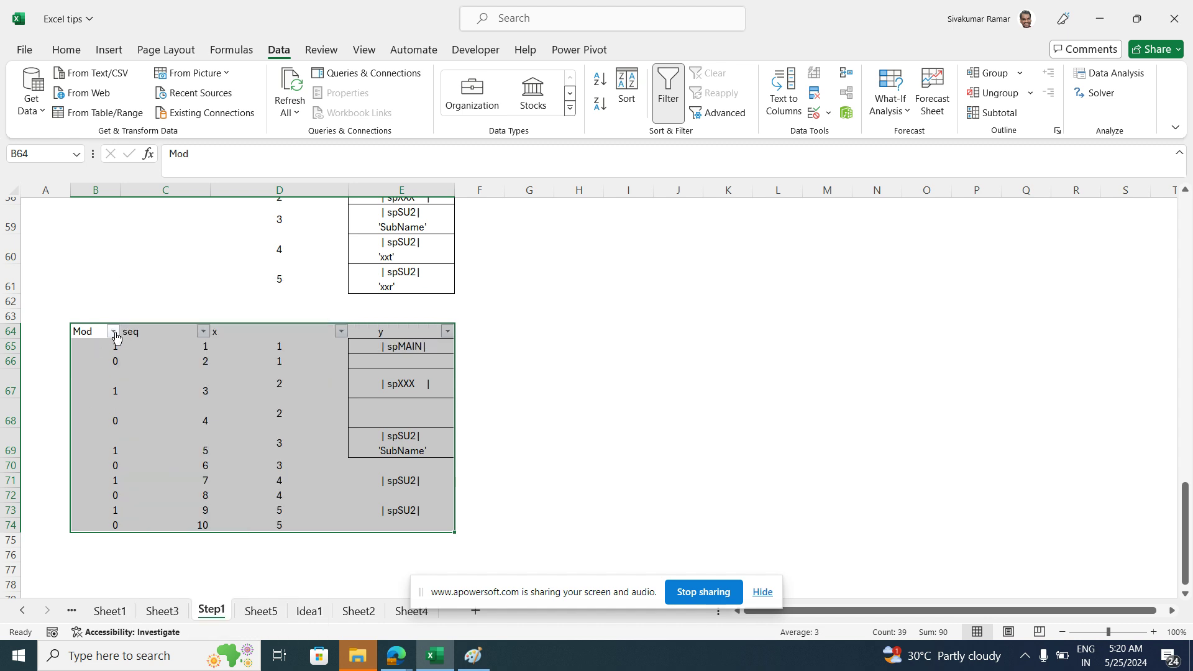
left_click(114, 334)
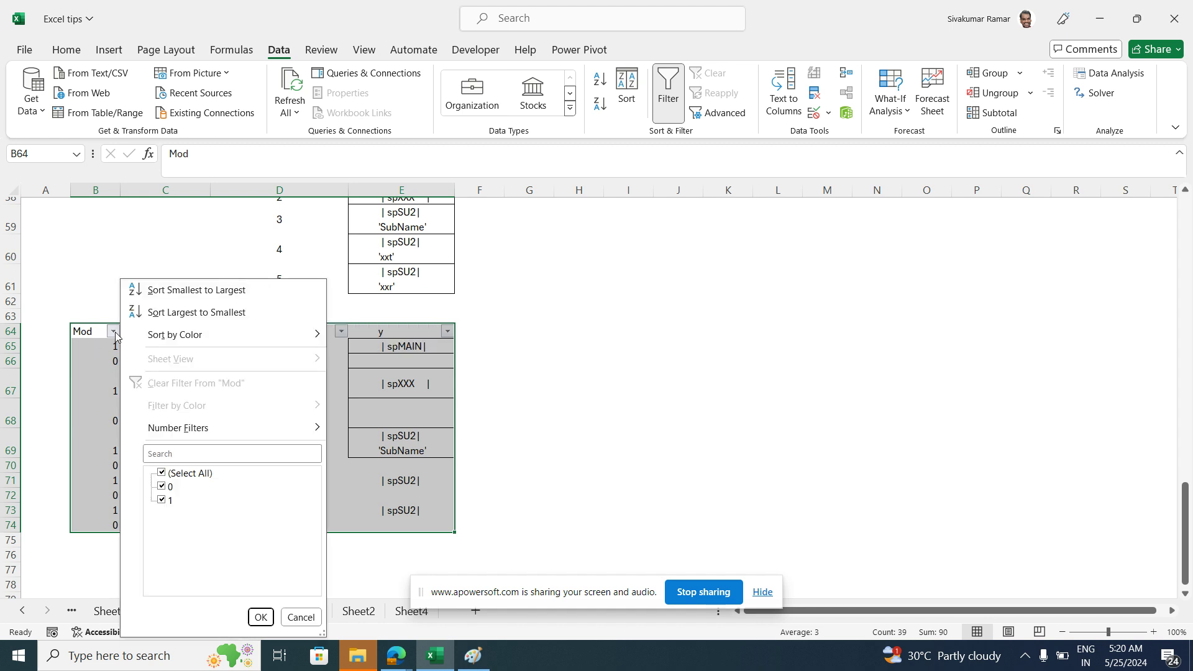
left_click(162, 473)
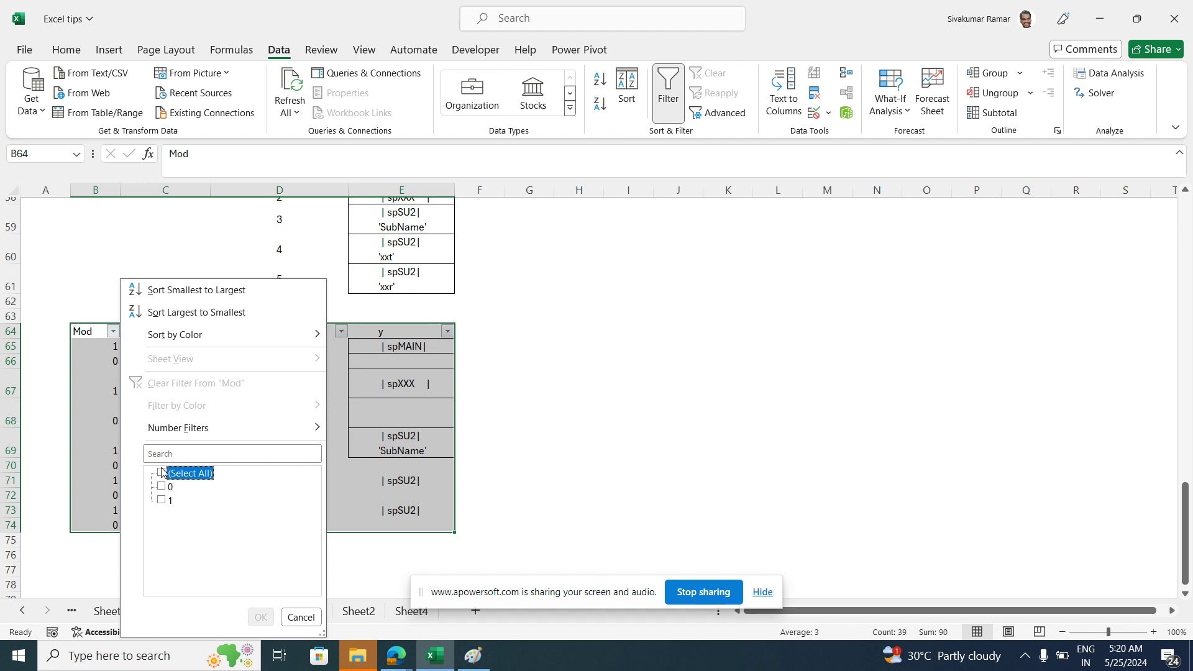
left_click(162, 501)
left_click(260, 618)
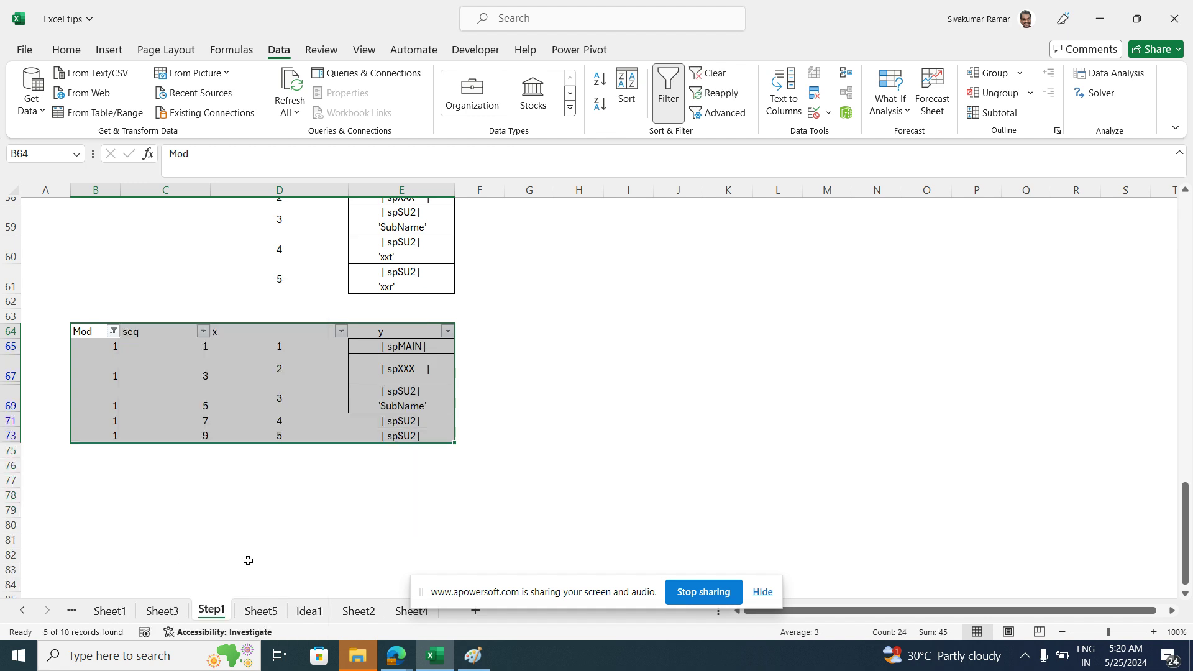
left_click(248, 559)
Fill the visible filtered cells from E65 to E73 in column y with light orange
left_click(373, 352)
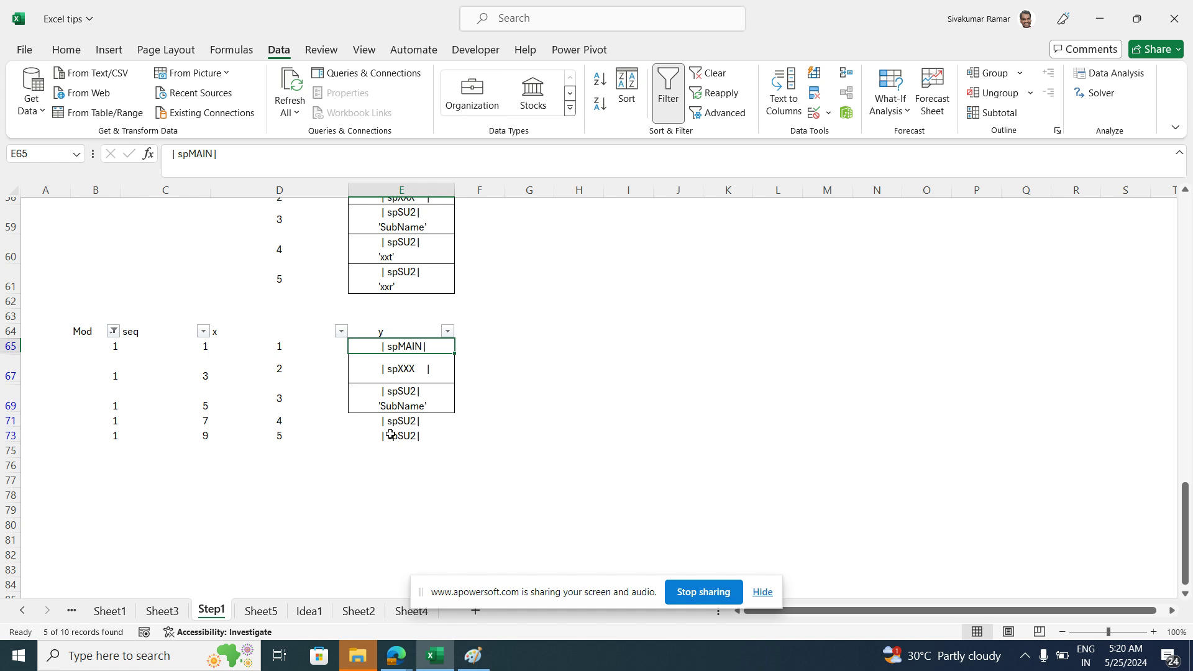
left_click(391, 434, "shift")
left_click(74, 53)
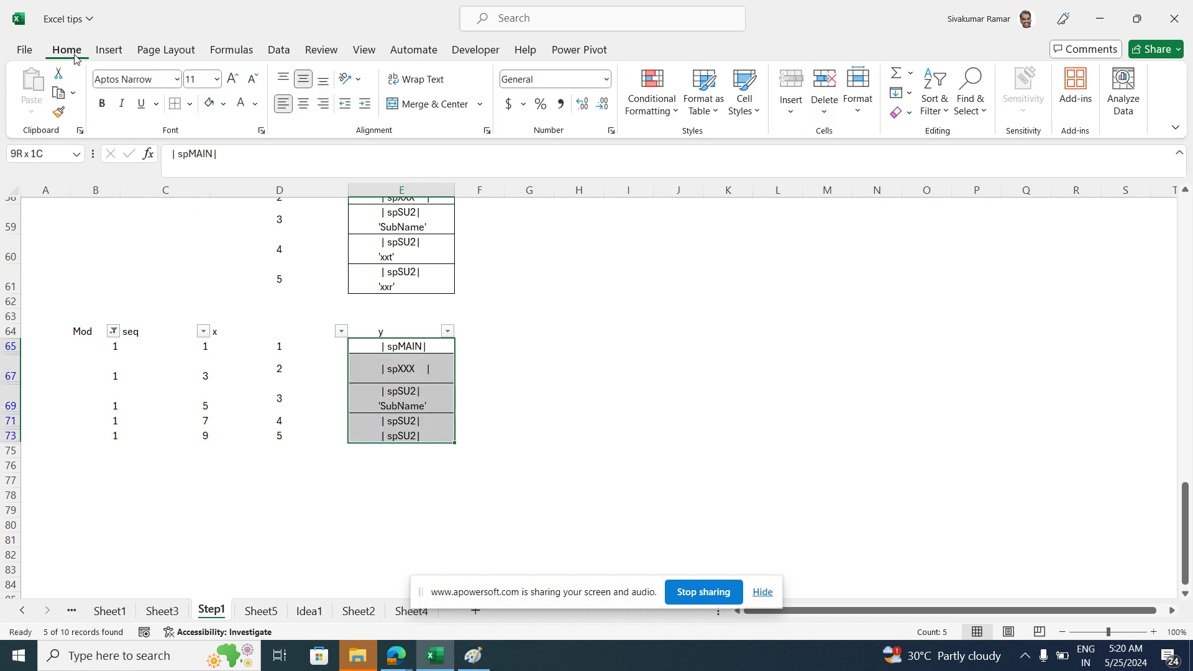
left_click(226, 107)
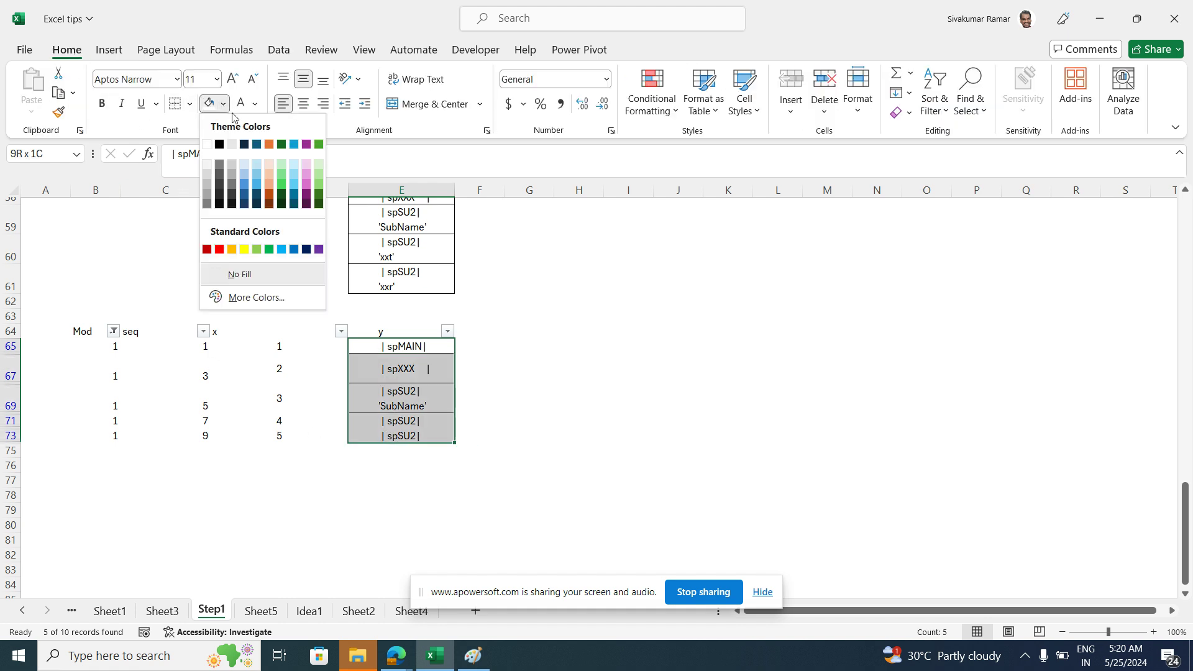
left_click(269, 163)
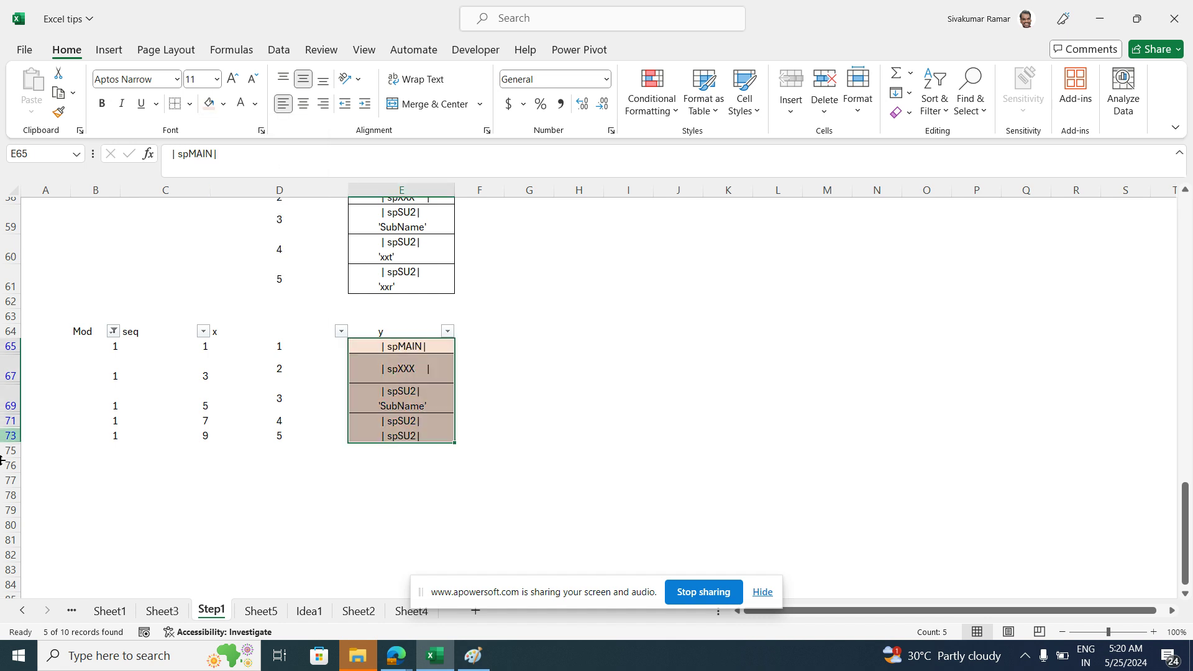
left_click(494, 525)
left_click(413, 346)
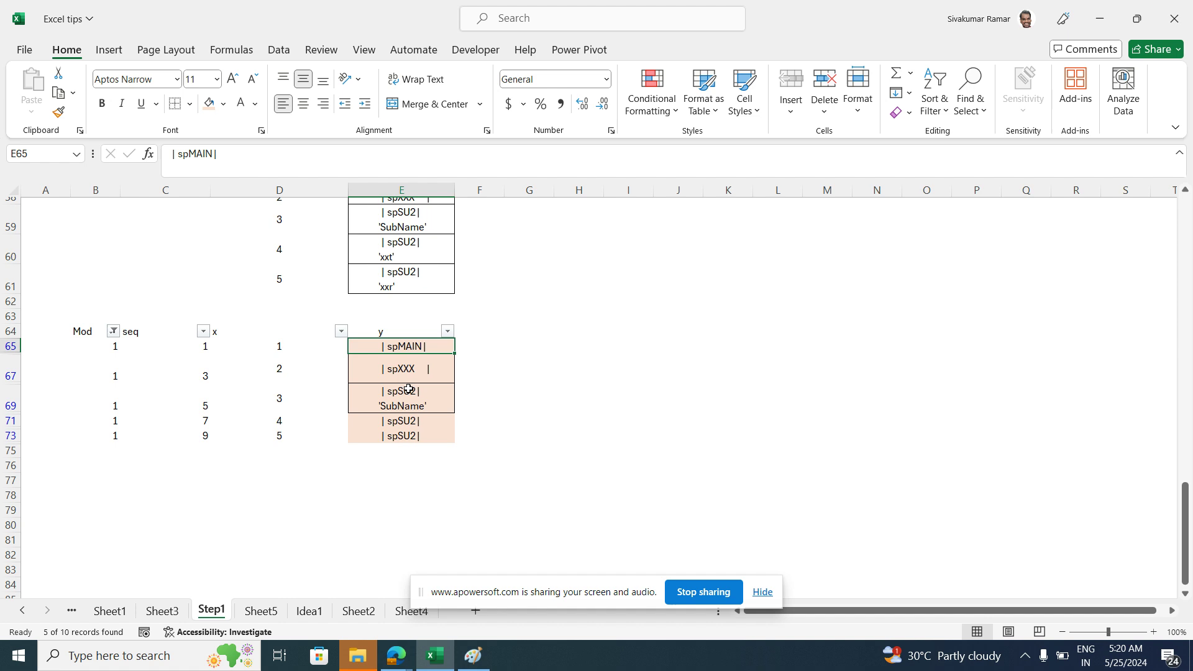
Clear the filter from the Mod column so that all rows of the table are shown
left_click(113, 331)
left_click(158, 381)
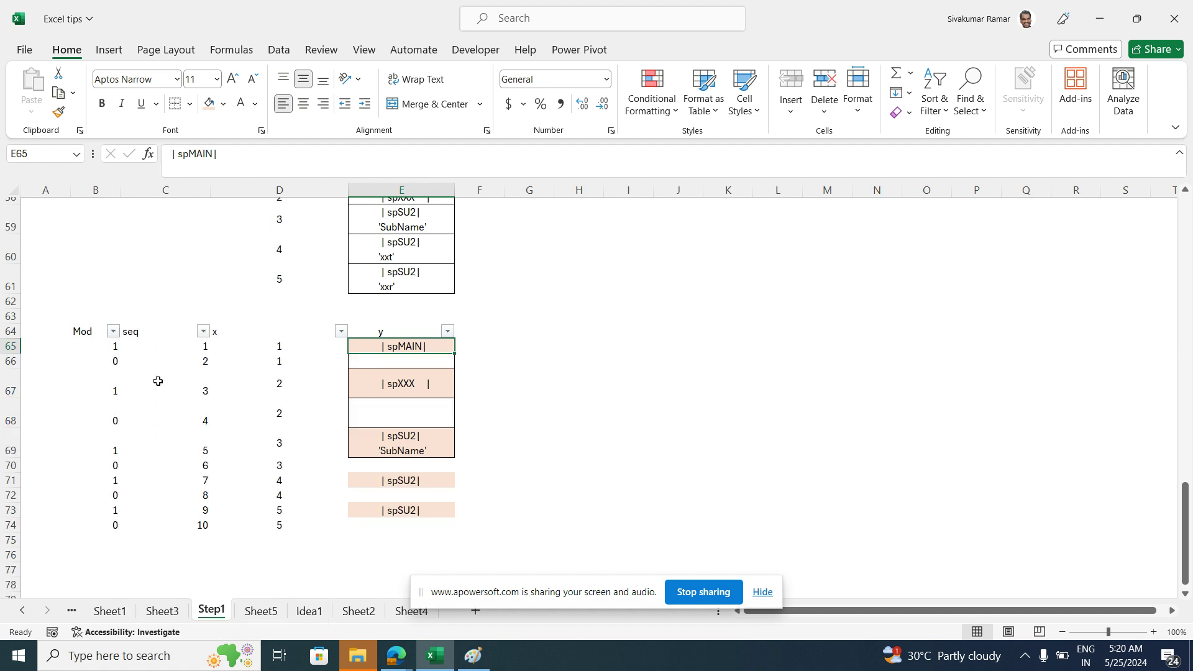
left_click(511, 465)
left_click(482, 514)
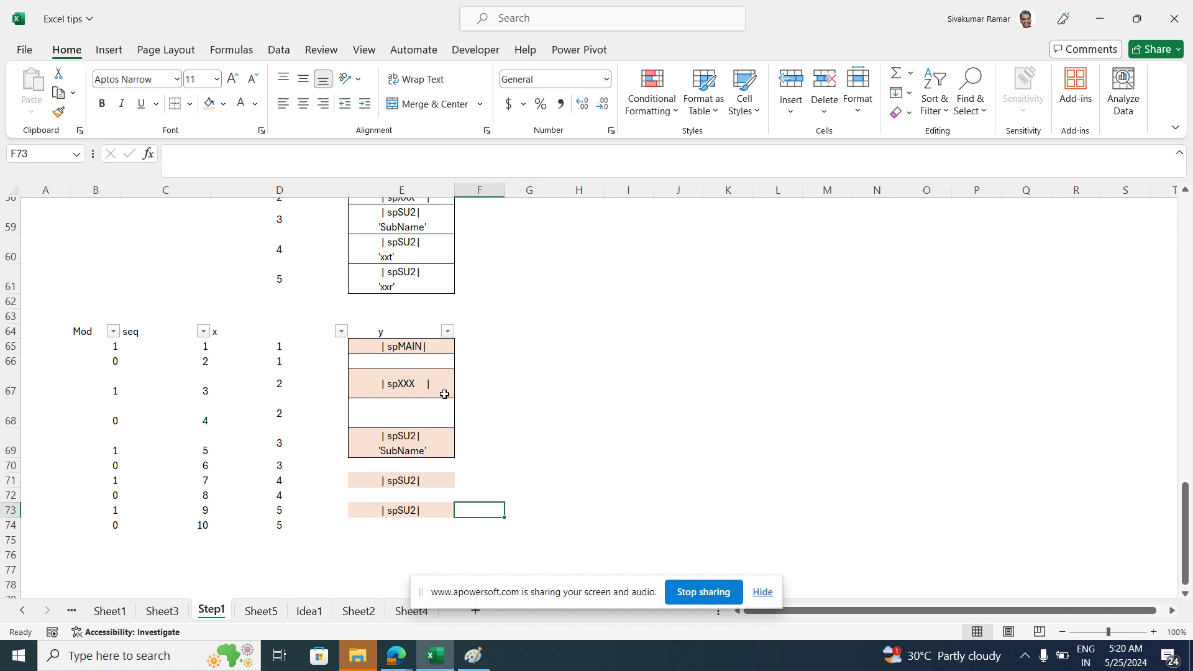
Compare the filled boxes in column y with the box lists under Step 2, Step 3 and on Sheet3
left_click(432, 359)
left_click(426, 383)
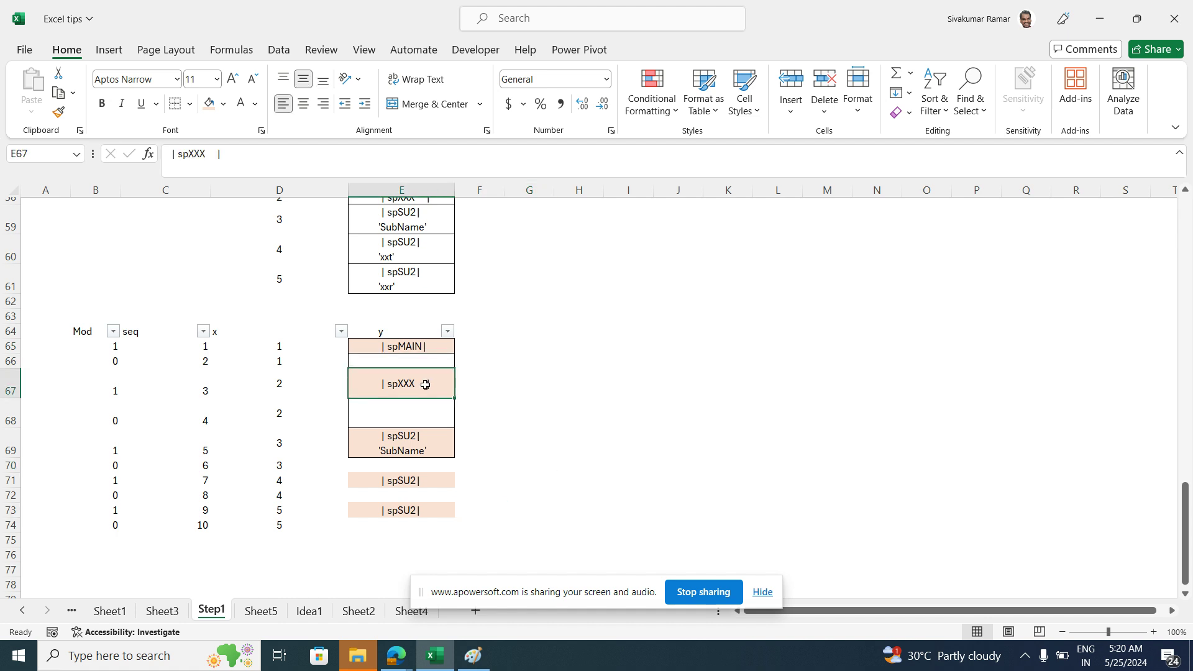
left_click(425, 437)
scroll(390, 421, "up", 4)
scroll(389, 421, "up", 11)
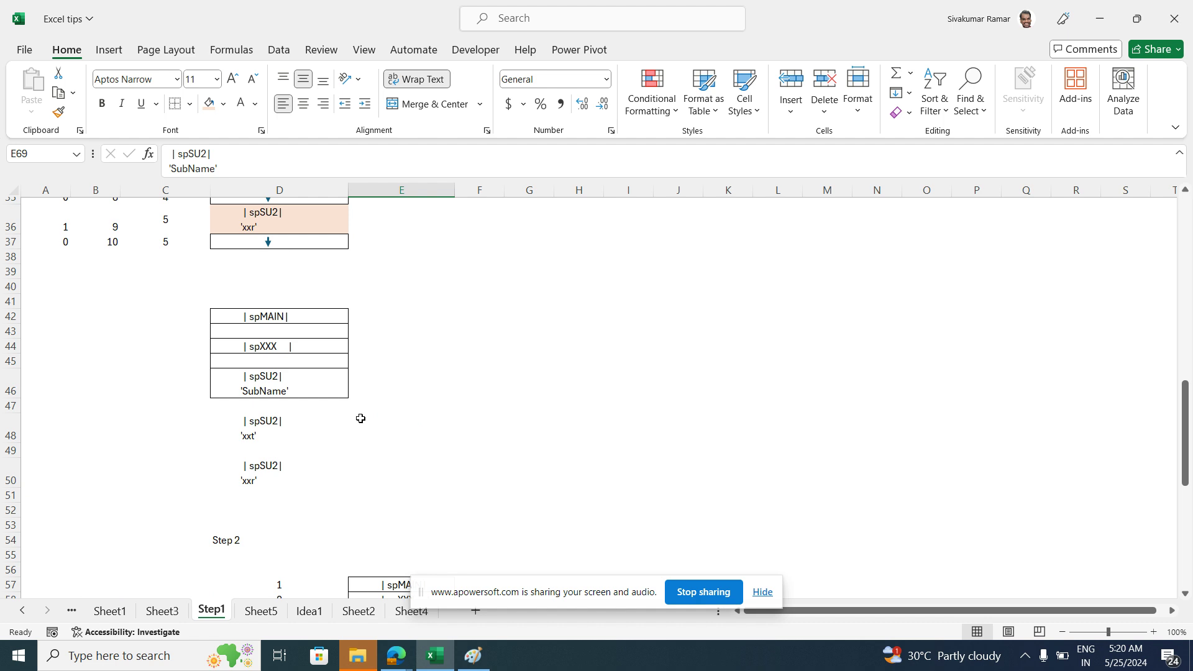
scroll(357, 420, "up", 1)
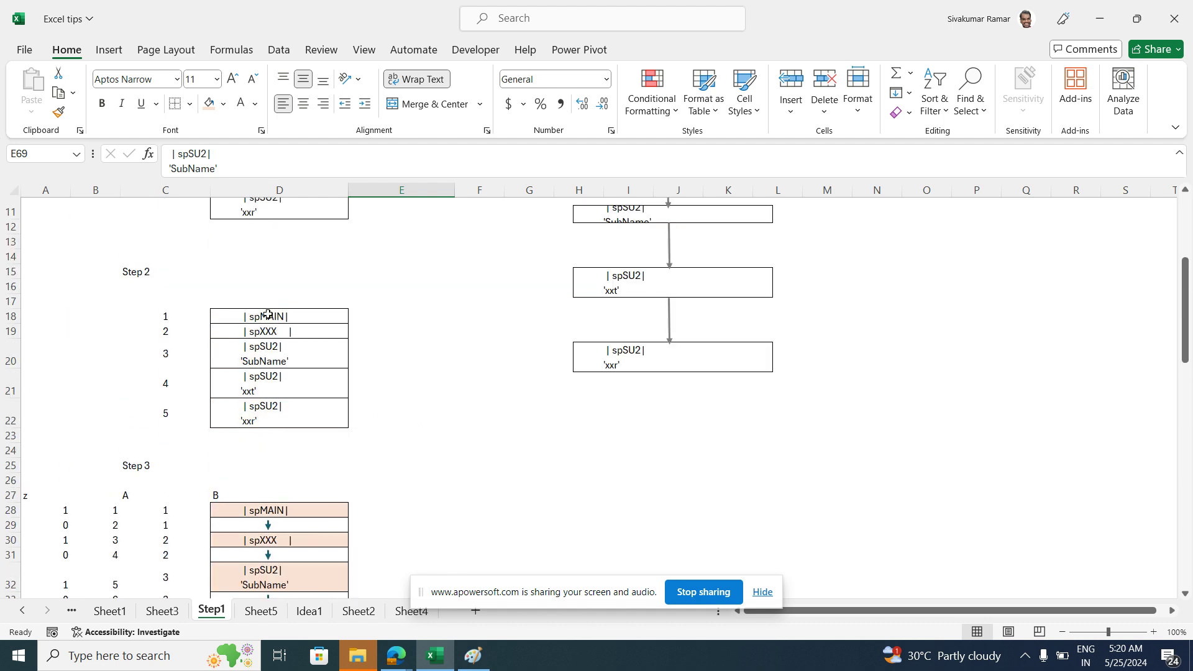
left_click_drag(269, 315, 281, 391)
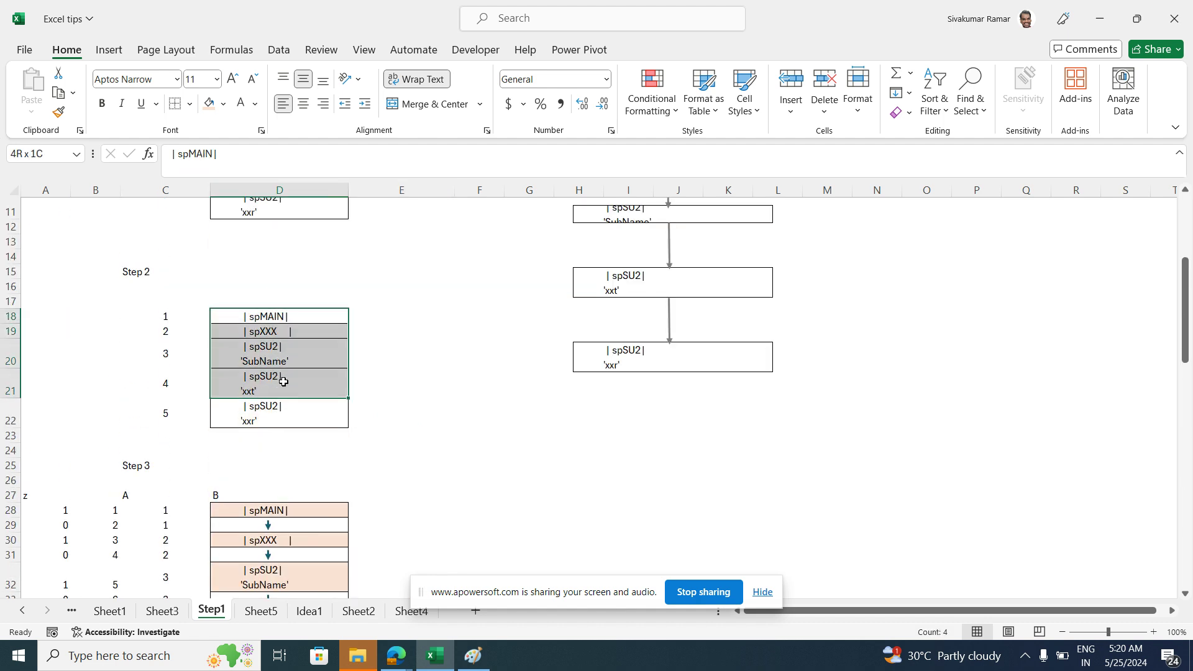
left_click(163, 611)
left_click(115, 502, "shift")
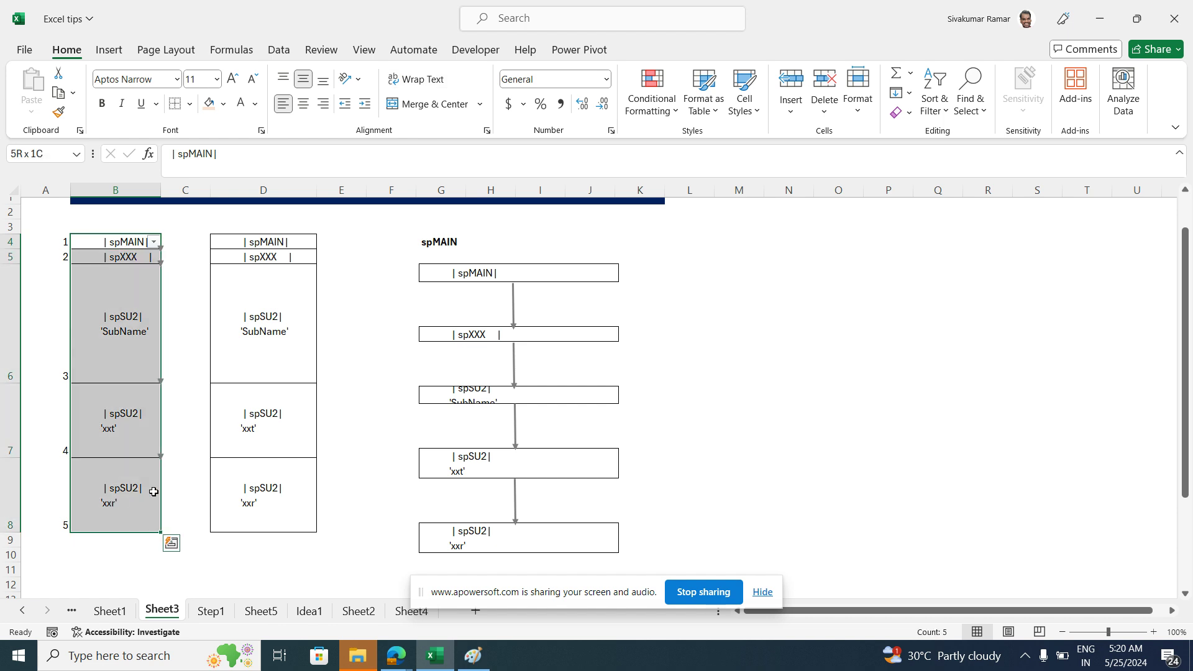
left_click(211, 611)
scroll(311, 506, "down", 12)
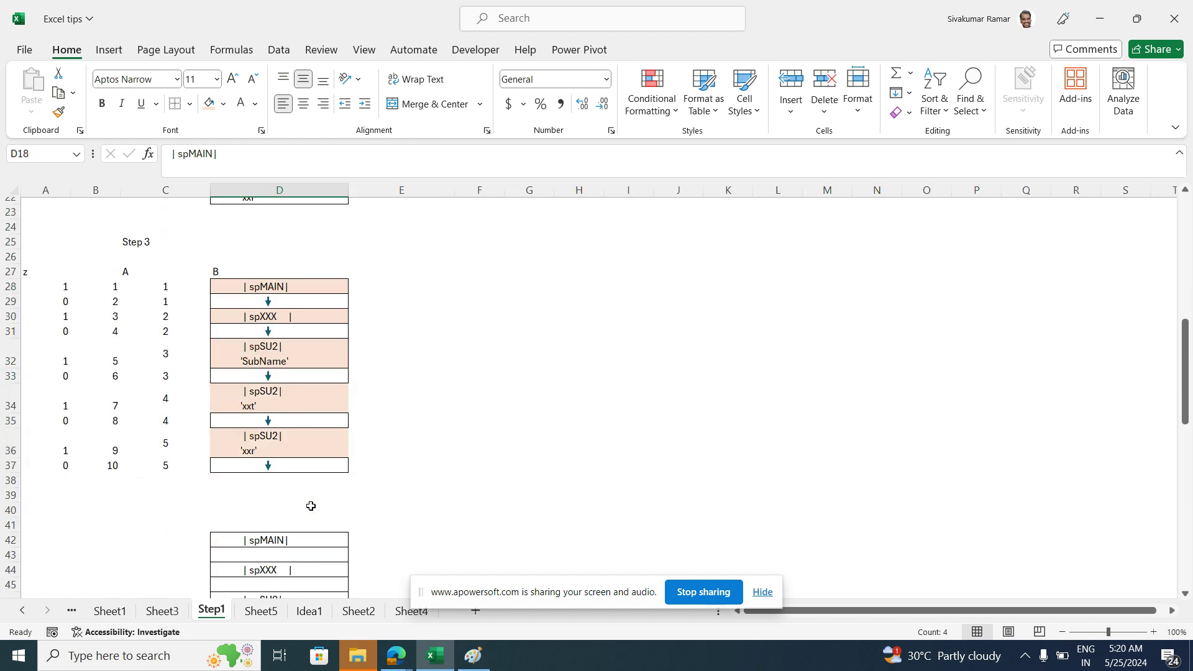
scroll(311, 506, "down", 5)
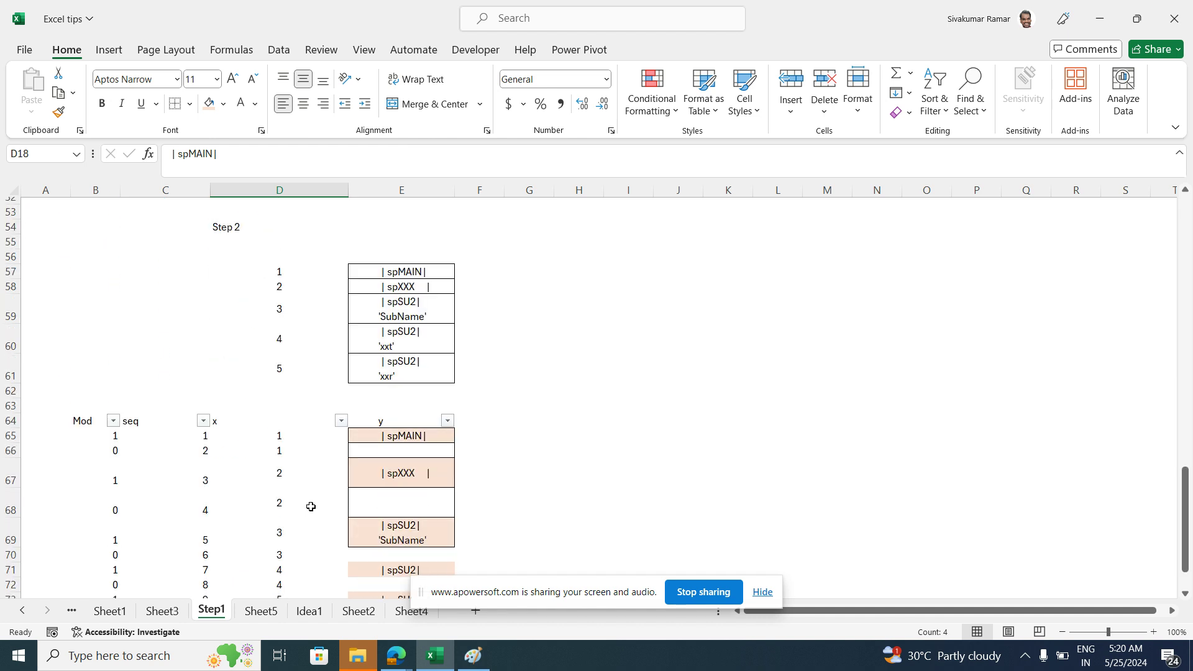
left_click(404, 302)
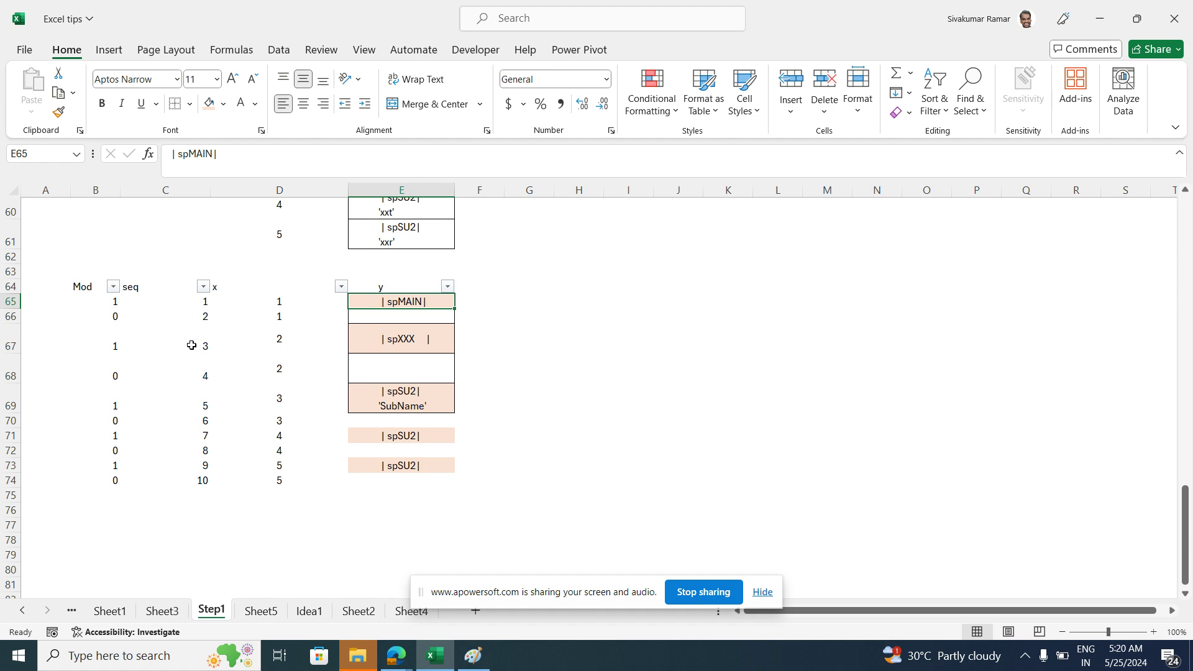
Filter the Mod column to show only the rows with the value 0
left_click(115, 287)
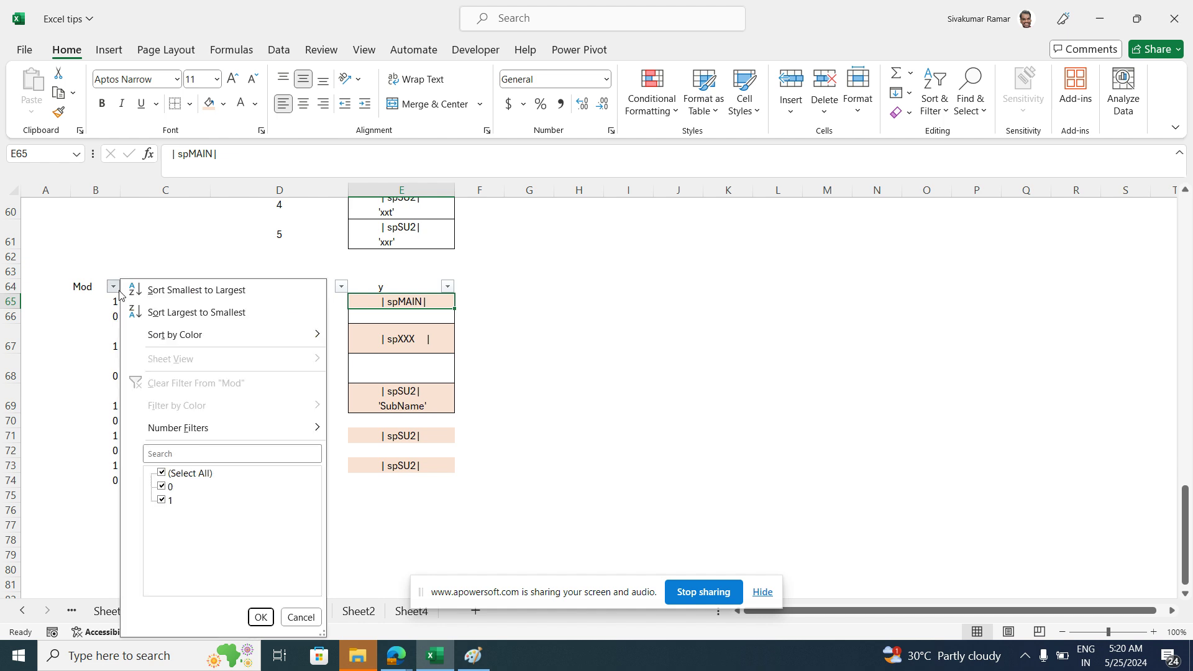
left_click(163, 474)
left_click(163, 487)
left_click(263, 619)
left_click(352, 477)
Copy the down-arrow cell D29 from the Step 3 example and paste it into E66
scroll(363, 442, "up", 5)
scroll(362, 442, "up", 9)
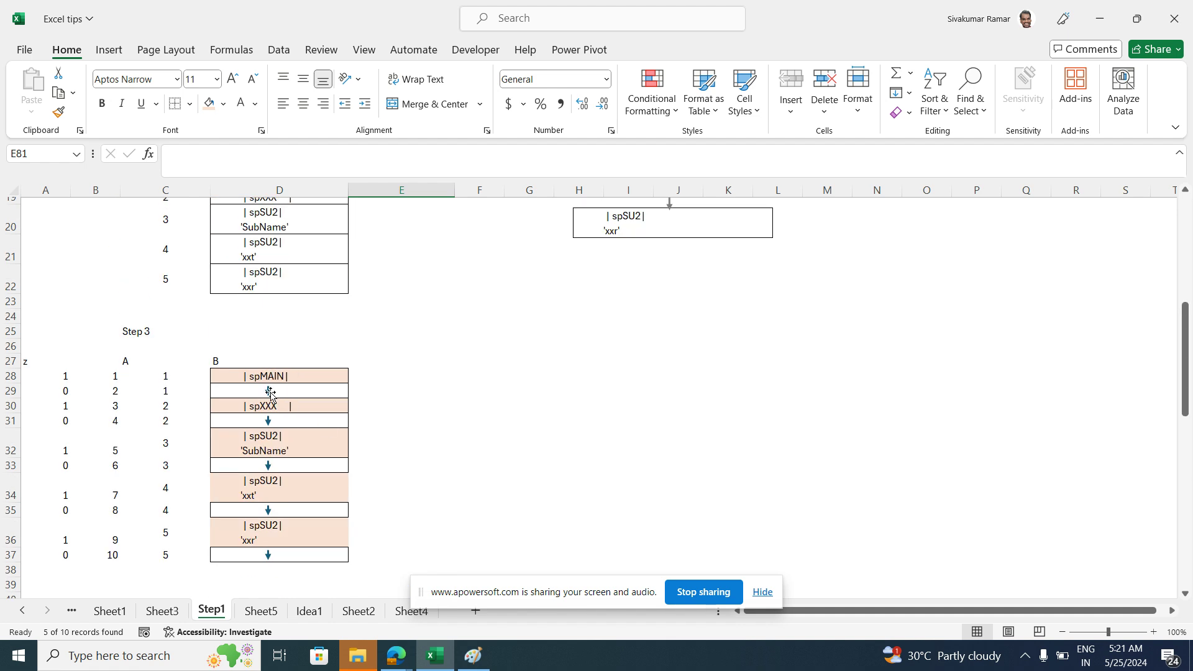
left_click(272, 391)
left_click(291, 391)
key("ctrl+c")
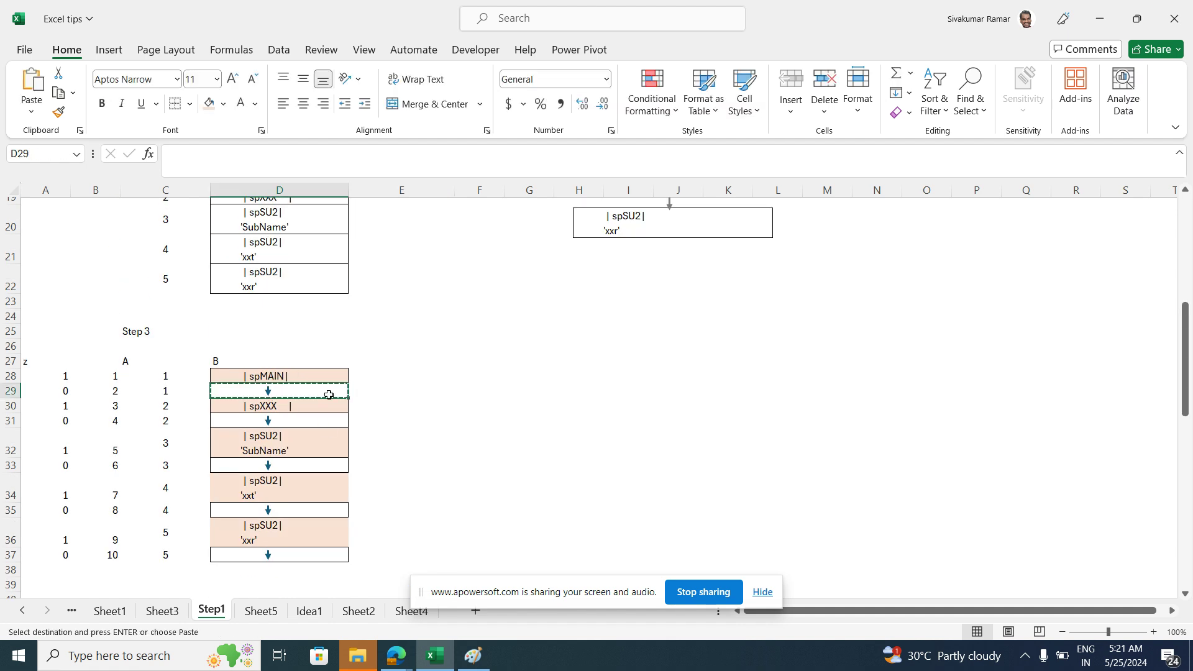
scroll(368, 404, "down", 5)
scroll(368, 403, "down", 8)
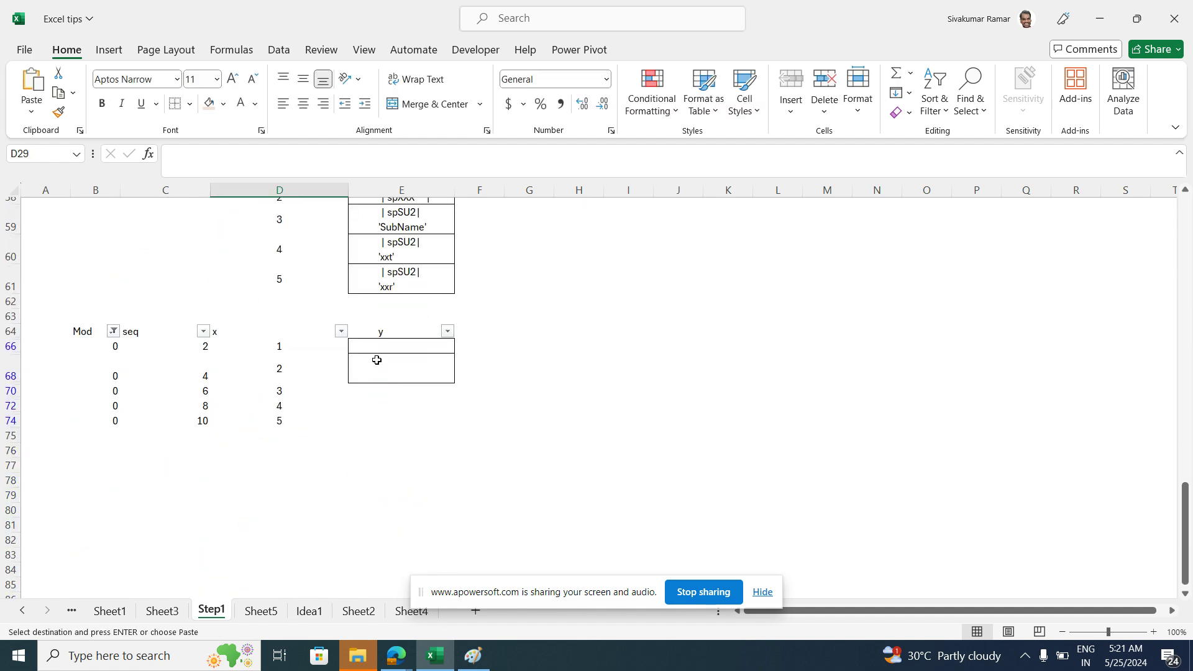
left_click(381, 346)
key("ctrl+v")
Fill the arrow cell E66 down through the visible filtered rows to E74
left_click(413, 435)
left_click(452, 349)
left_click_drag(456, 354, 455, 429)
left_click(511, 444)
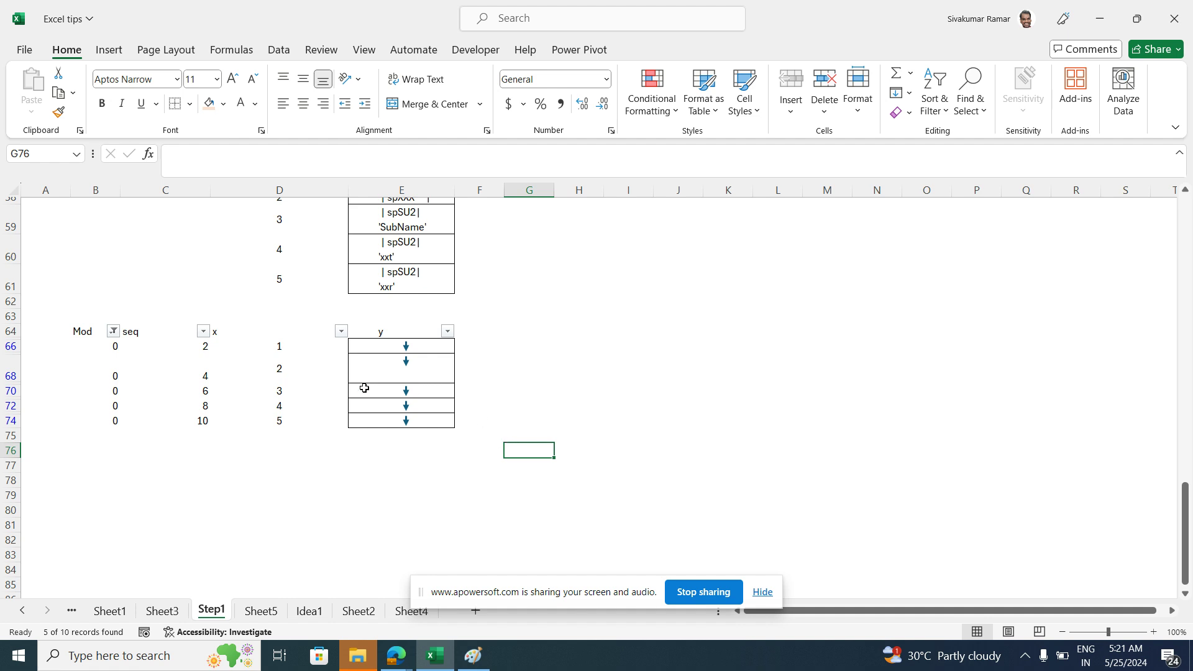
Clear the Mod column's filter and remove all borders from the diagram cells E65:E74
left_click(113, 332)
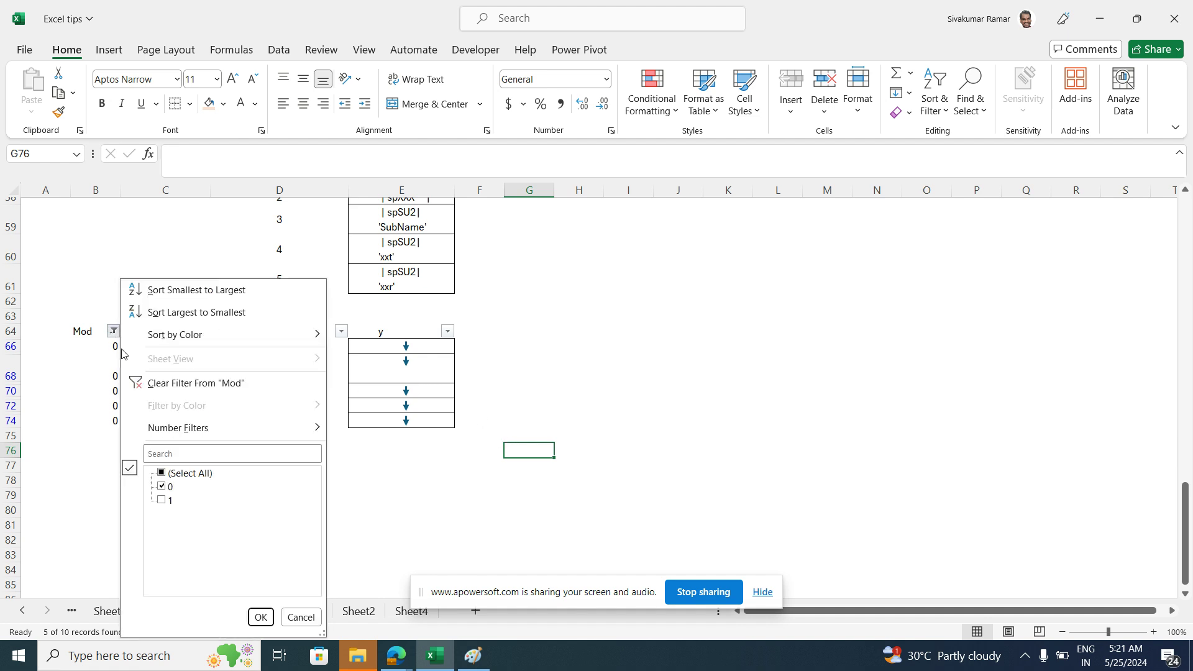
left_click(150, 376)
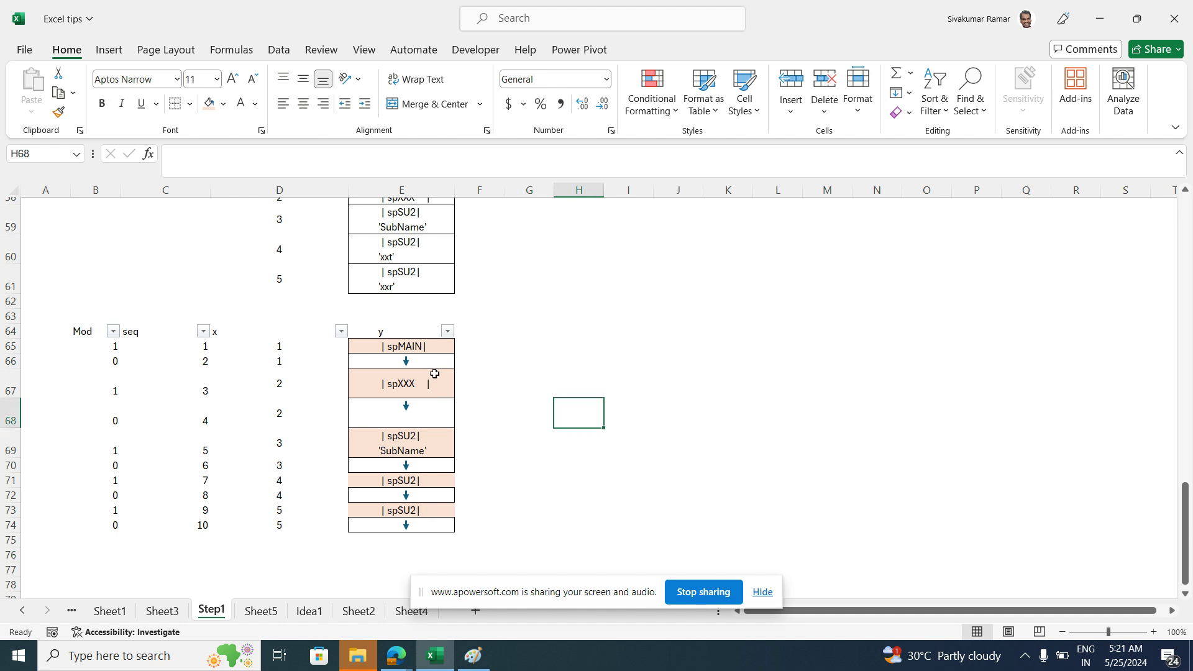
left_click(410, 347)
left_click(417, 526, "shift")
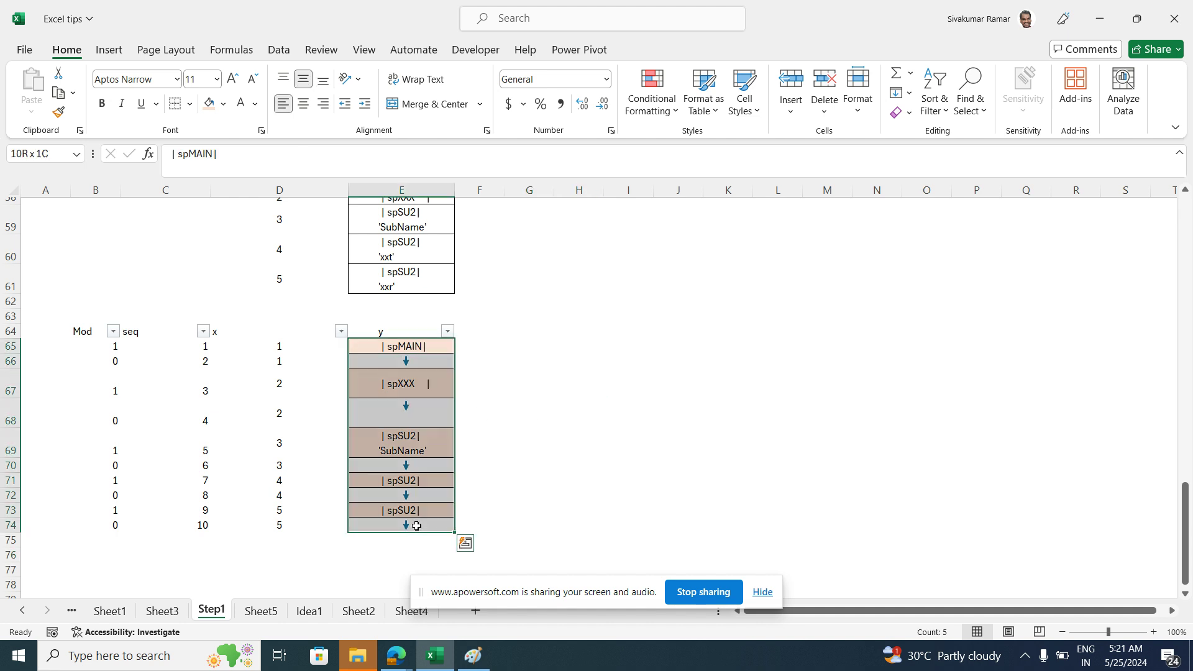
left_click(179, 109)
left_click(536, 389)
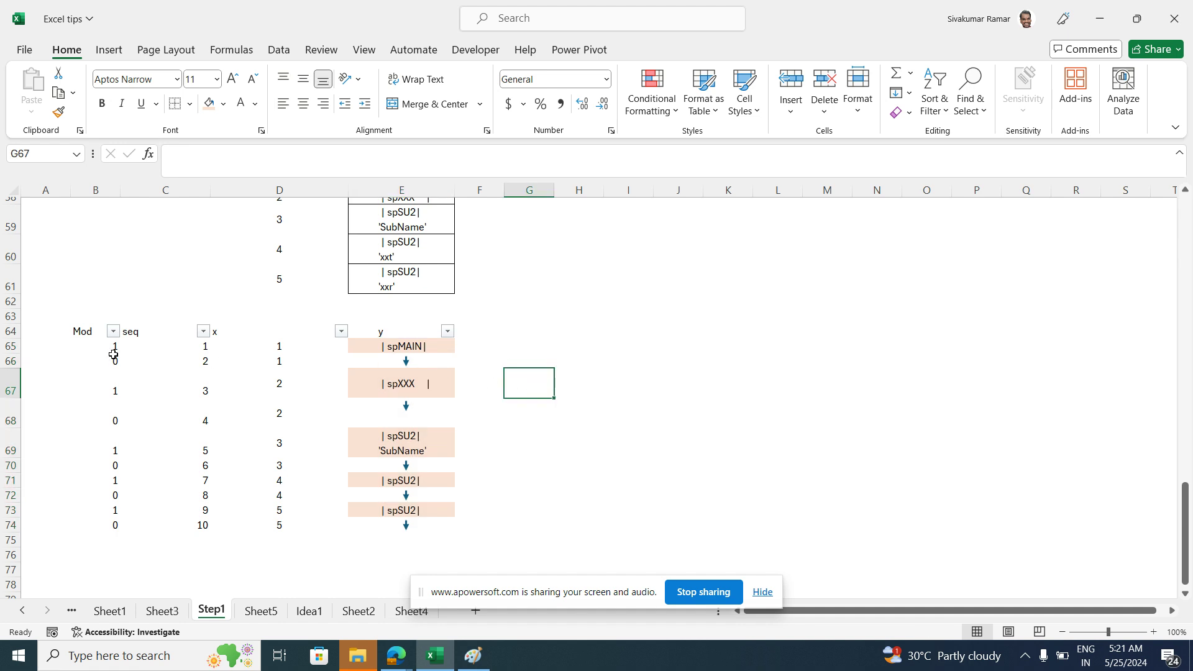
Hide header row 64 containing Mod, seq, x and y
left_click(10, 331)
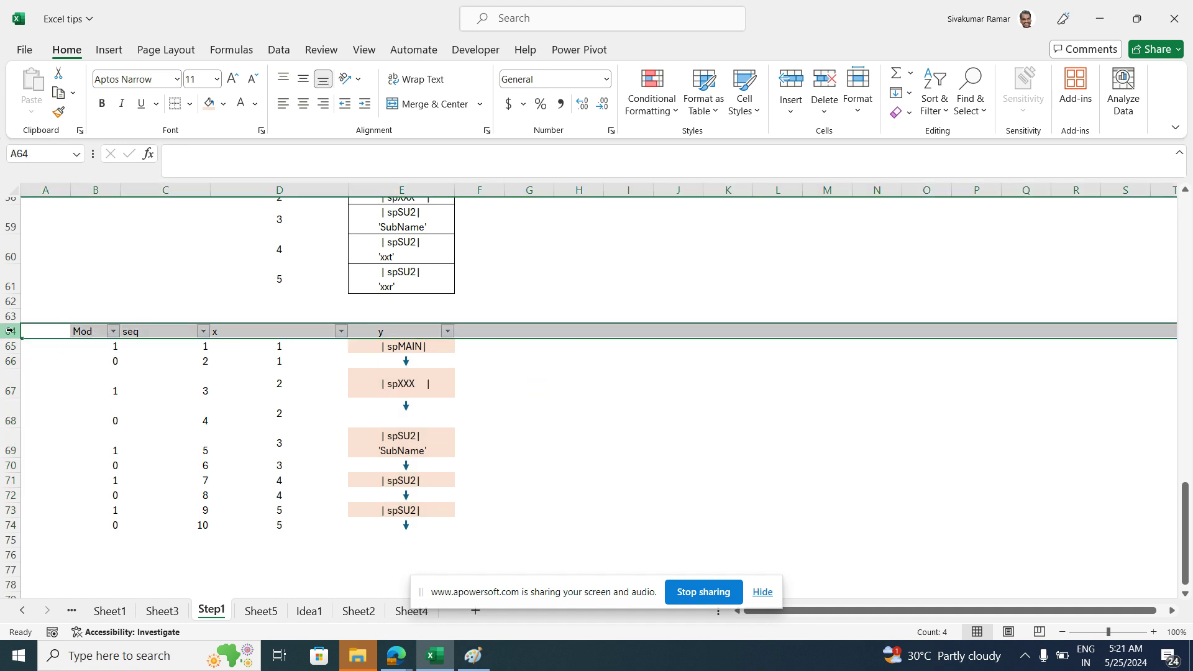
right_click(10, 330)
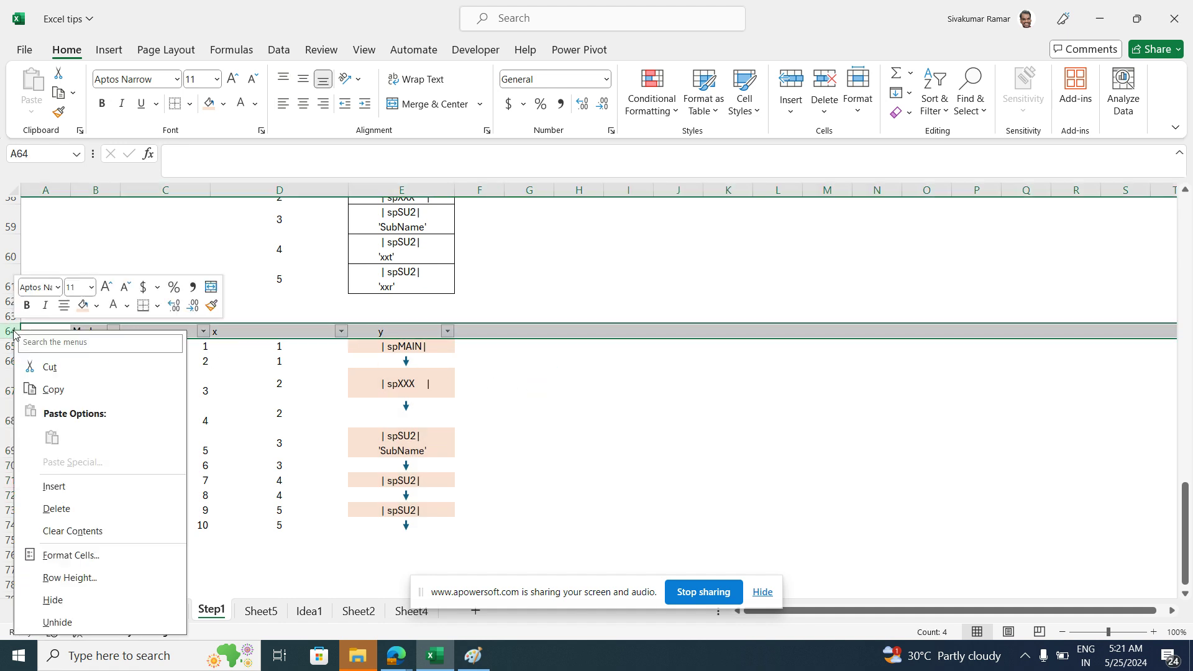
left_click(78, 600)
left_click(215, 545)
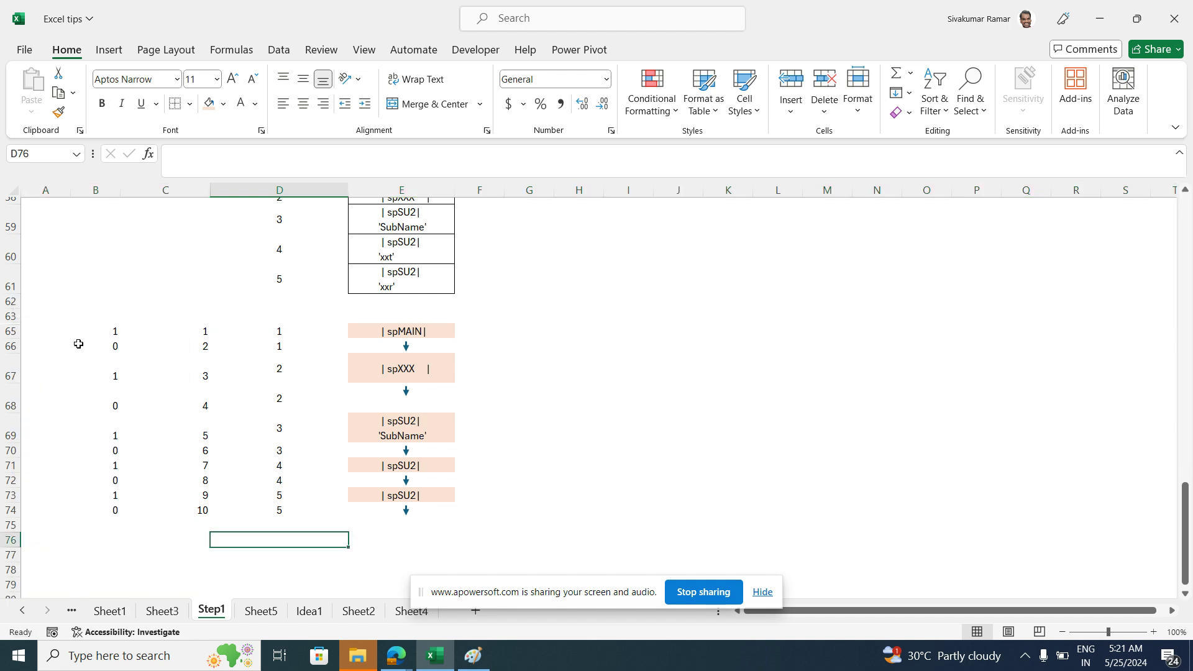
Delete the contents of the helper range B65:D75 beside the flow diagram
left_click_drag(76, 328, 265, 521)
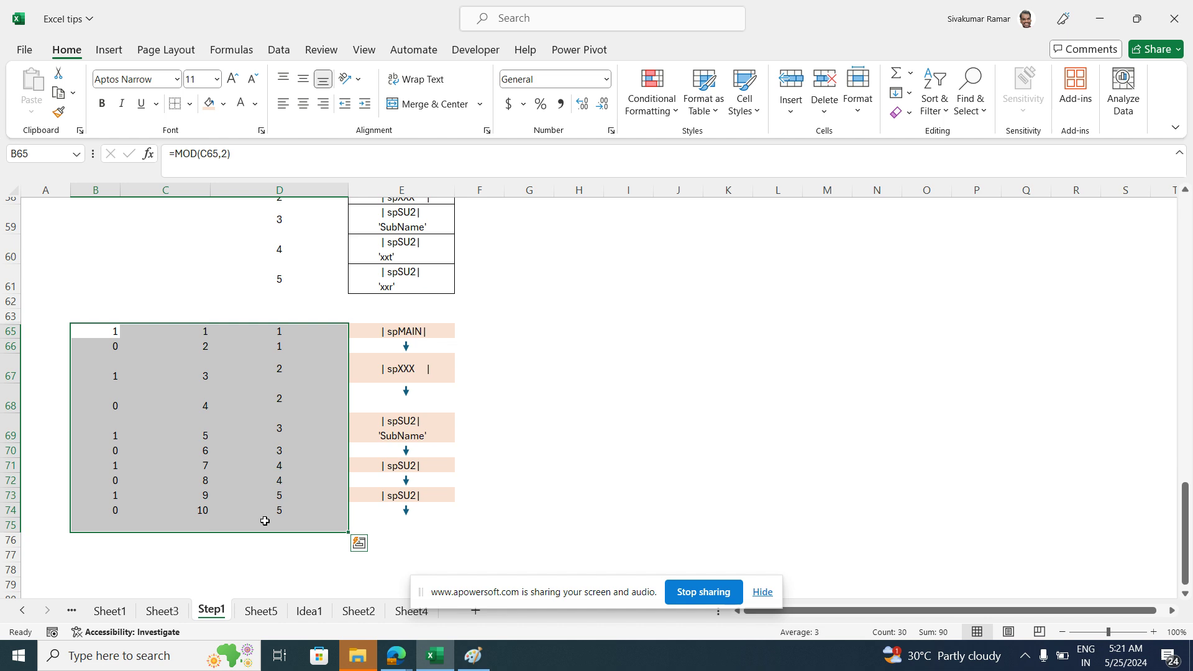
left_click(108, 55)
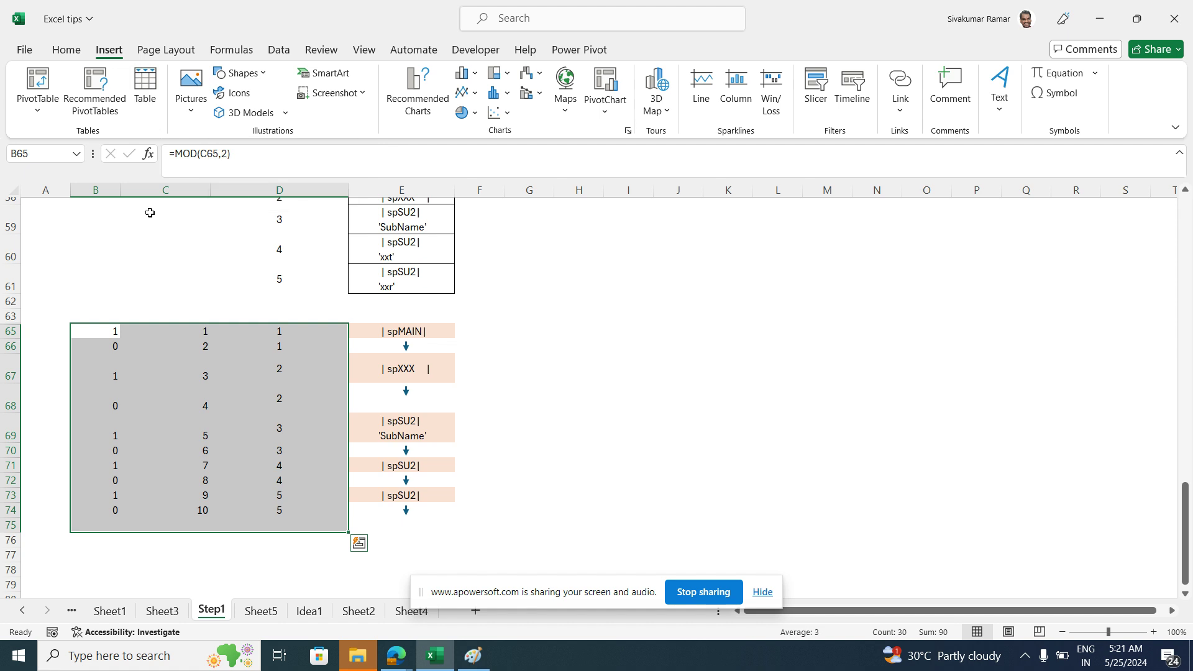
key("Delete")
left_click(607, 342)
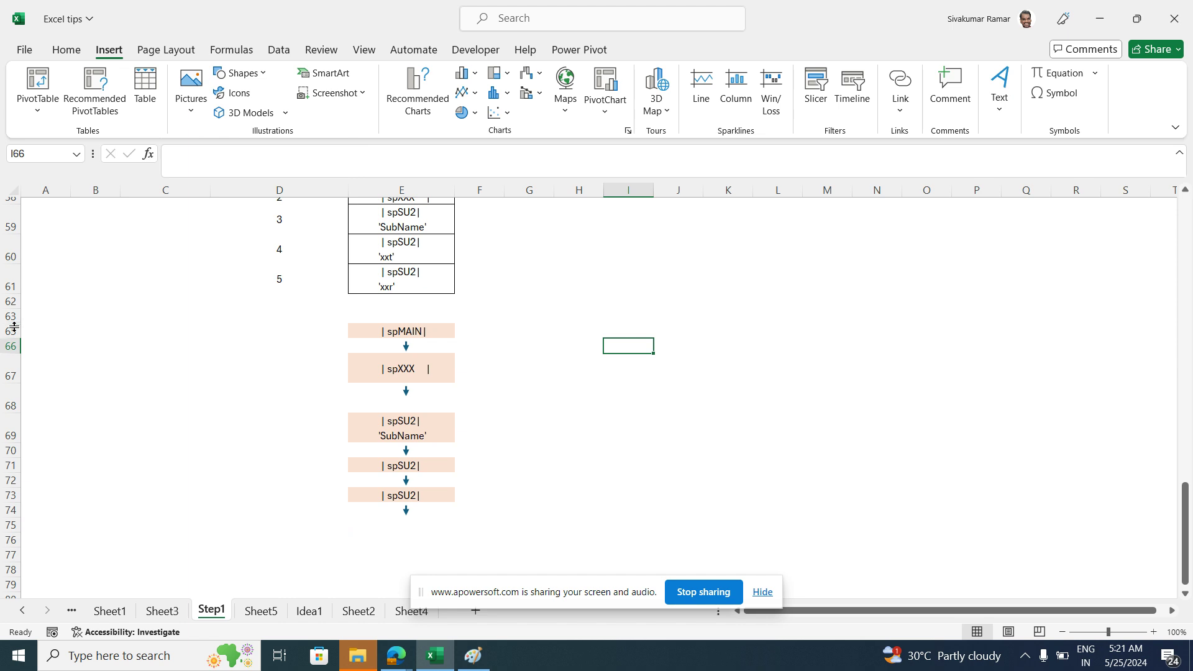
Increase the height of row 62 to add space between the box list and the flow diagram
left_click_drag(19, 339, 19, 454)
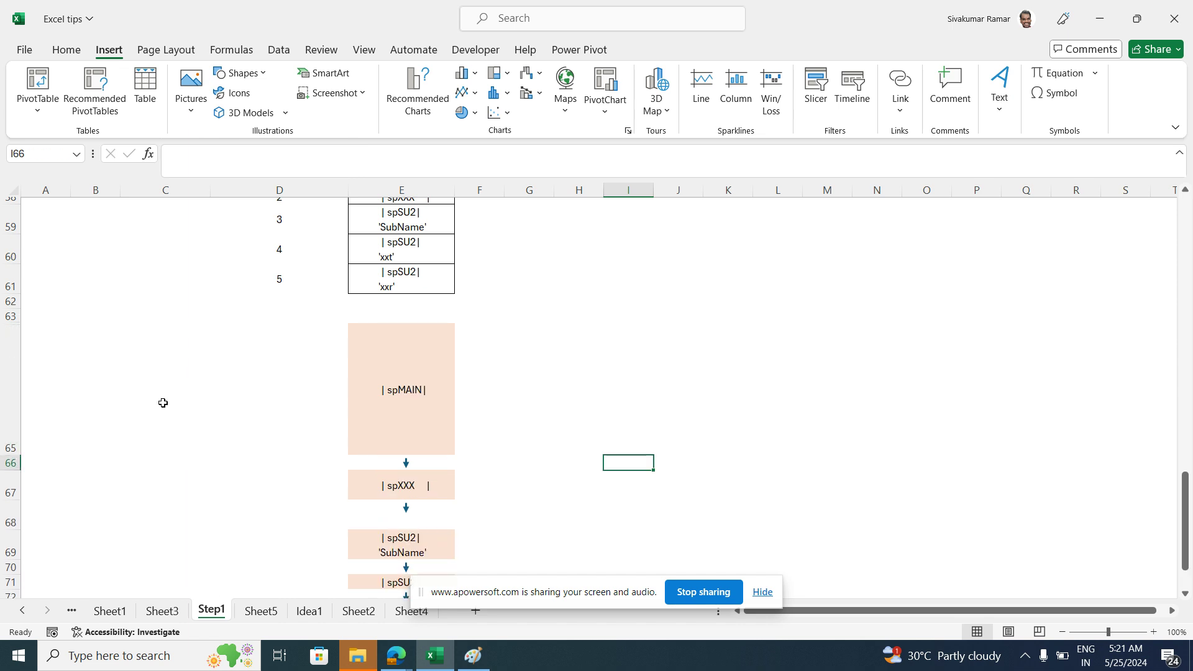
key("ctrl+z")
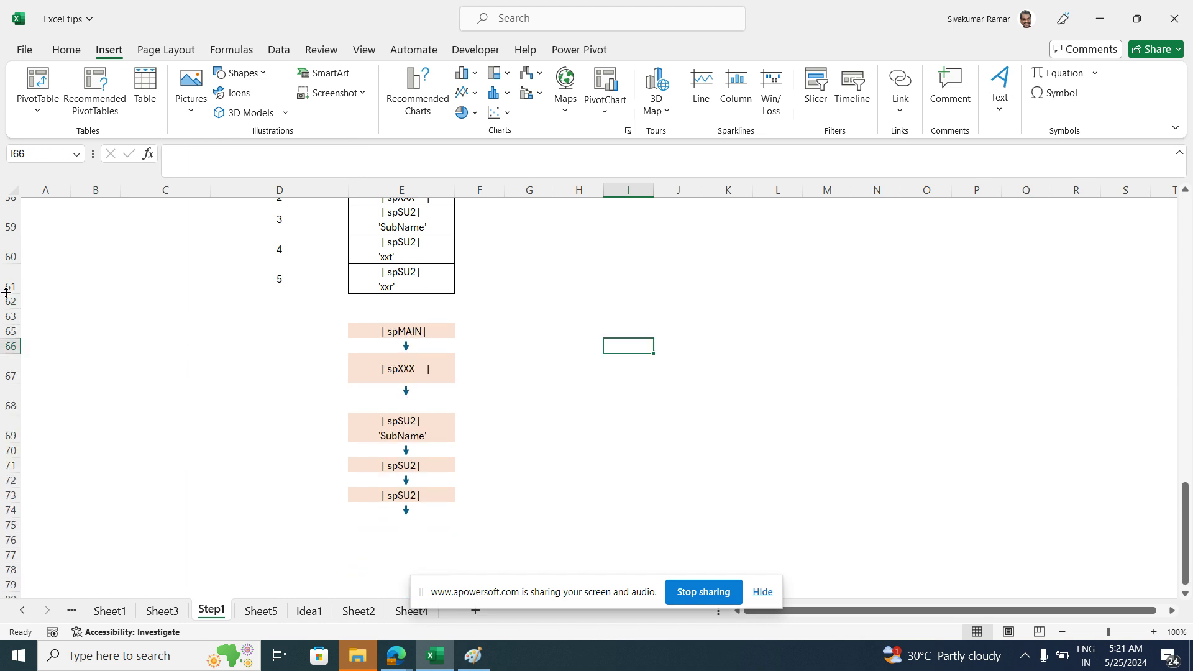
left_click_drag(6, 290, 30, 409)
scroll(174, 434, "down", 5)
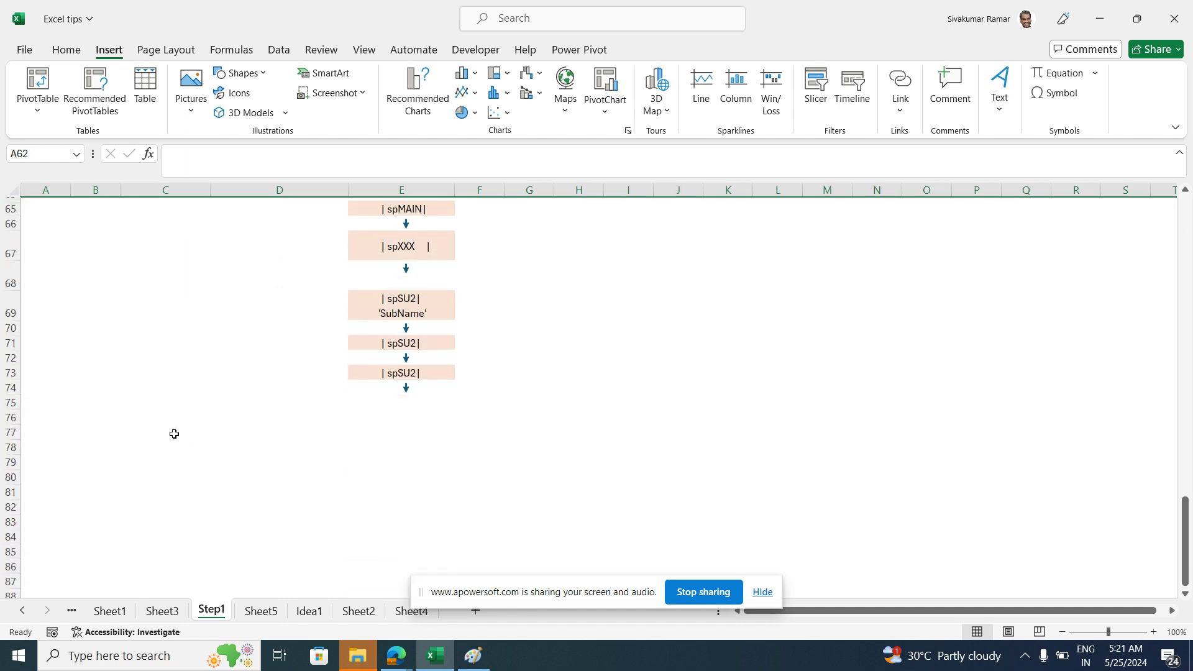
scroll(174, 434, "up", 1)
left_click(185, 460)
left_click(557, 474)
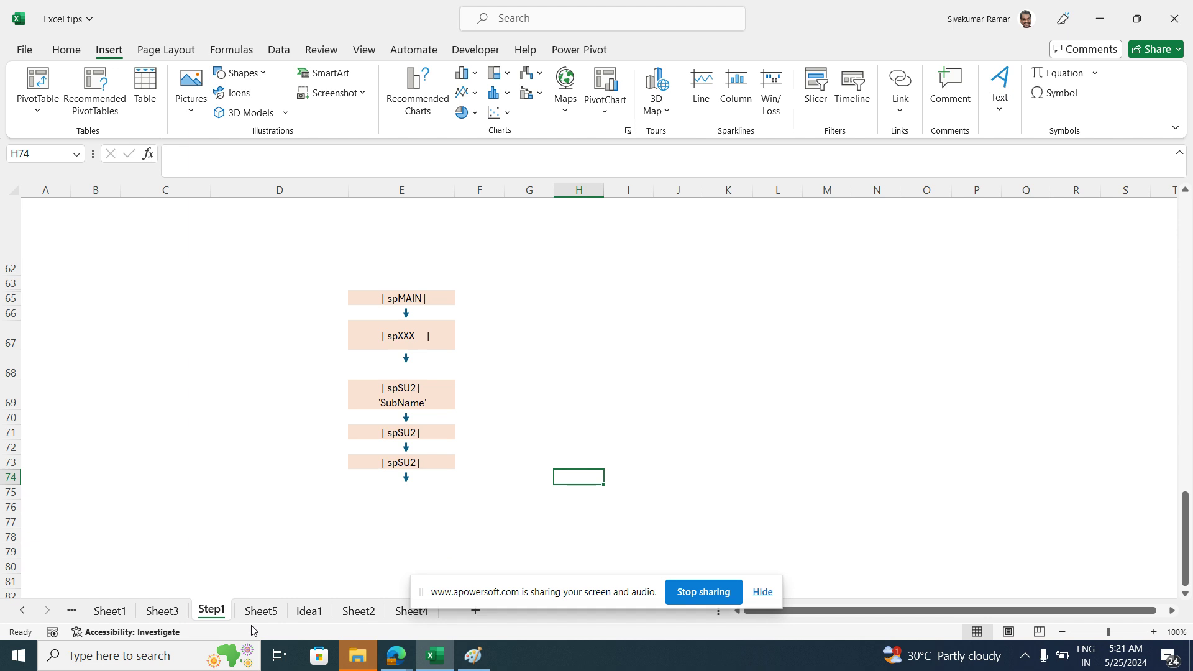
Compare the flow diagrams on Sheet3 and Sheet1 with the orange boxes on the Step1 sheet
left_click(162, 613)
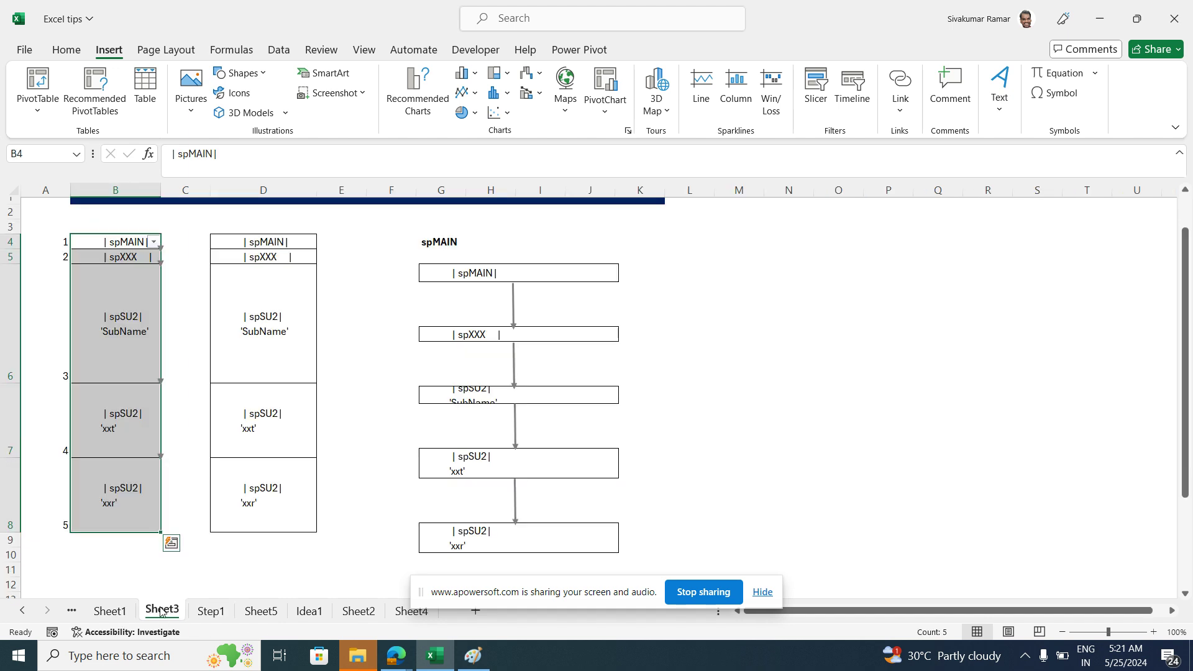
left_click(109, 613)
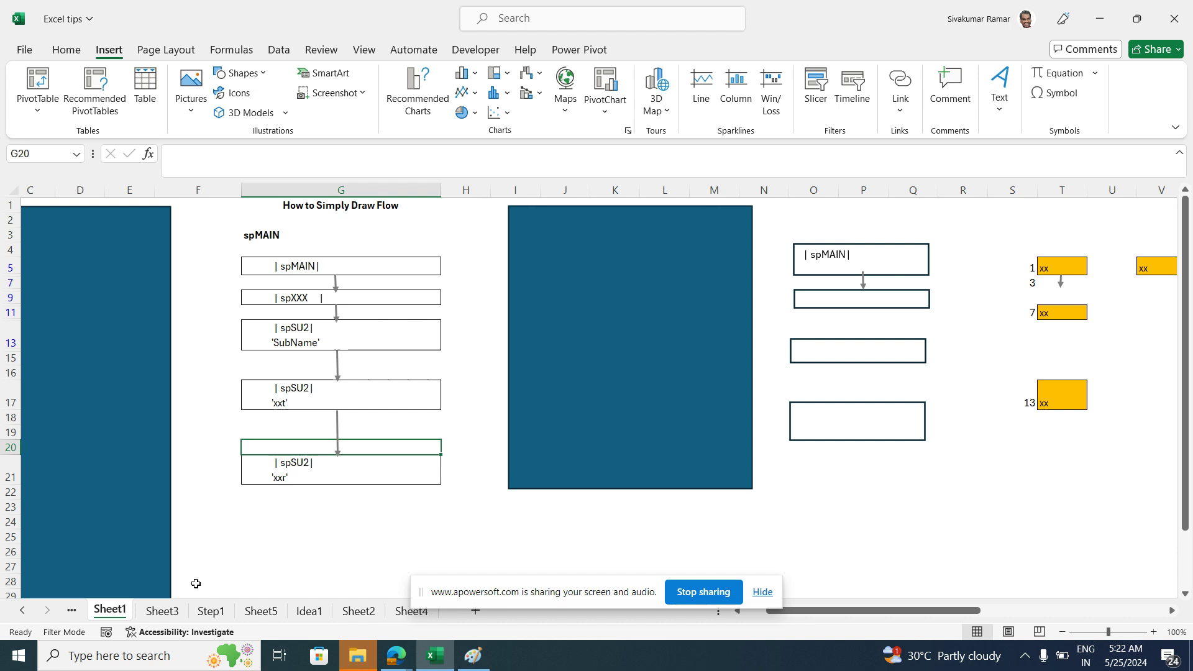
left_click(163, 611)
left_click(199, 613)
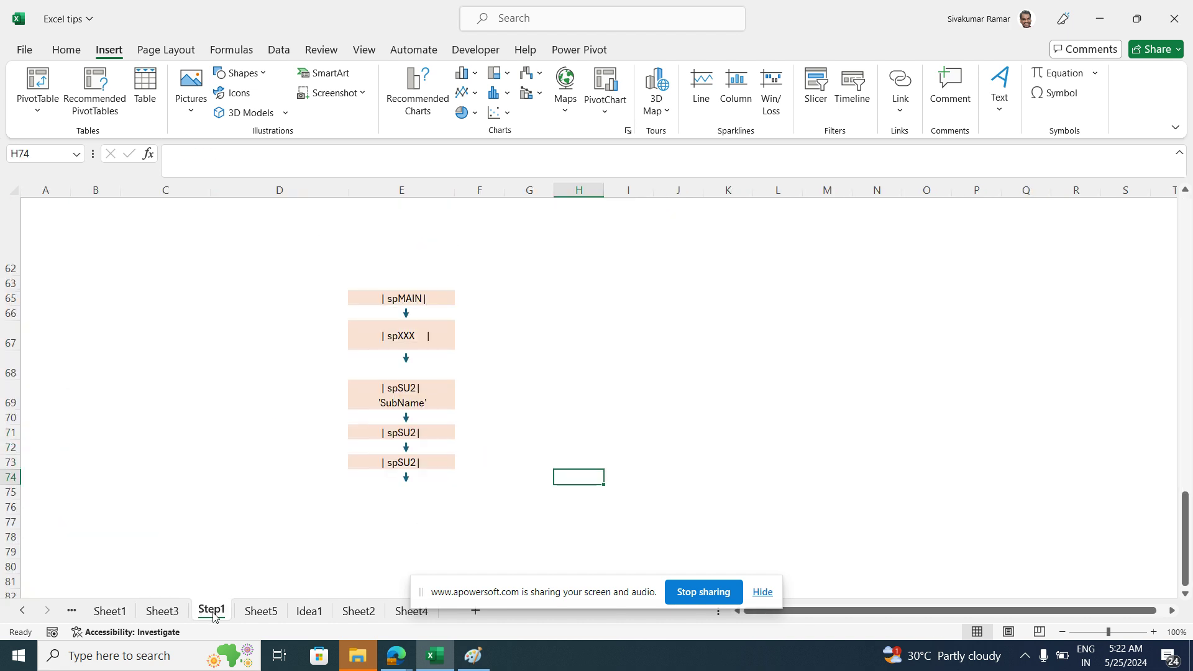
left_click(259, 612)
left_click(214, 612)
left_click(364, 299)
left_click(369, 359)
left_click(376, 418)
left_click(386, 466)
Review the box list and flow on Sheet3, then the Step 1 and Step 2 examples on the Step1 sheet
left_click(162, 611)
scroll(253, 431, "up", 2)
scroll(252, 436, "down", 2)
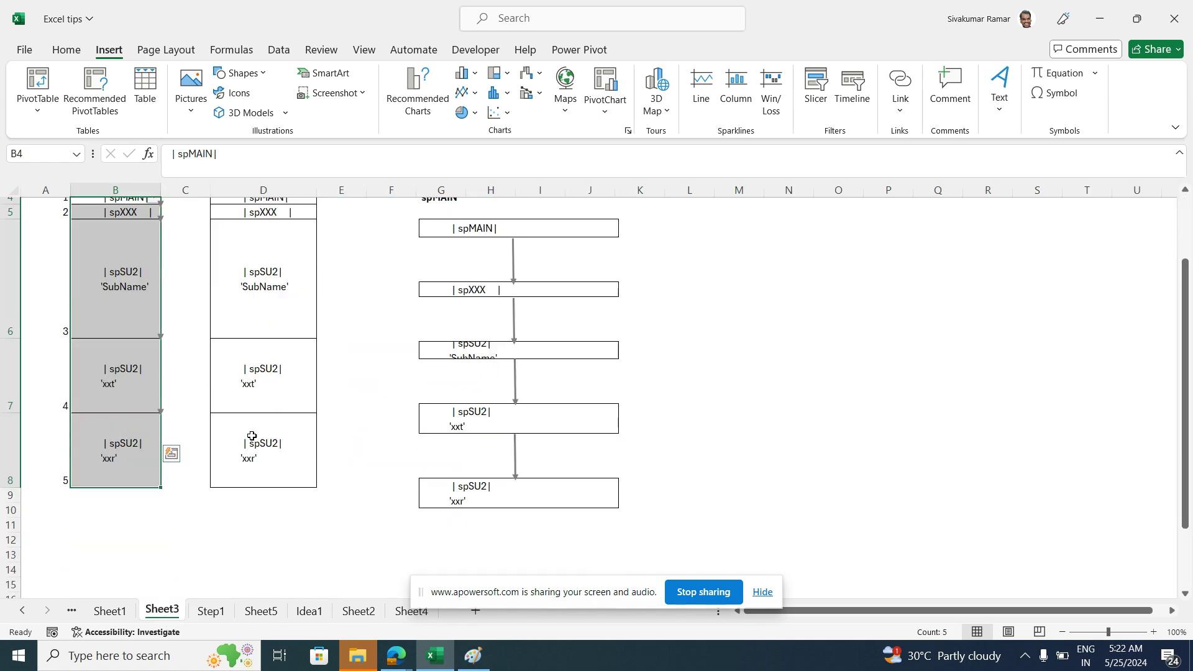
scroll(252, 436, "down", 2)
left_click(213, 606)
scroll(214, 516, "up", 17)
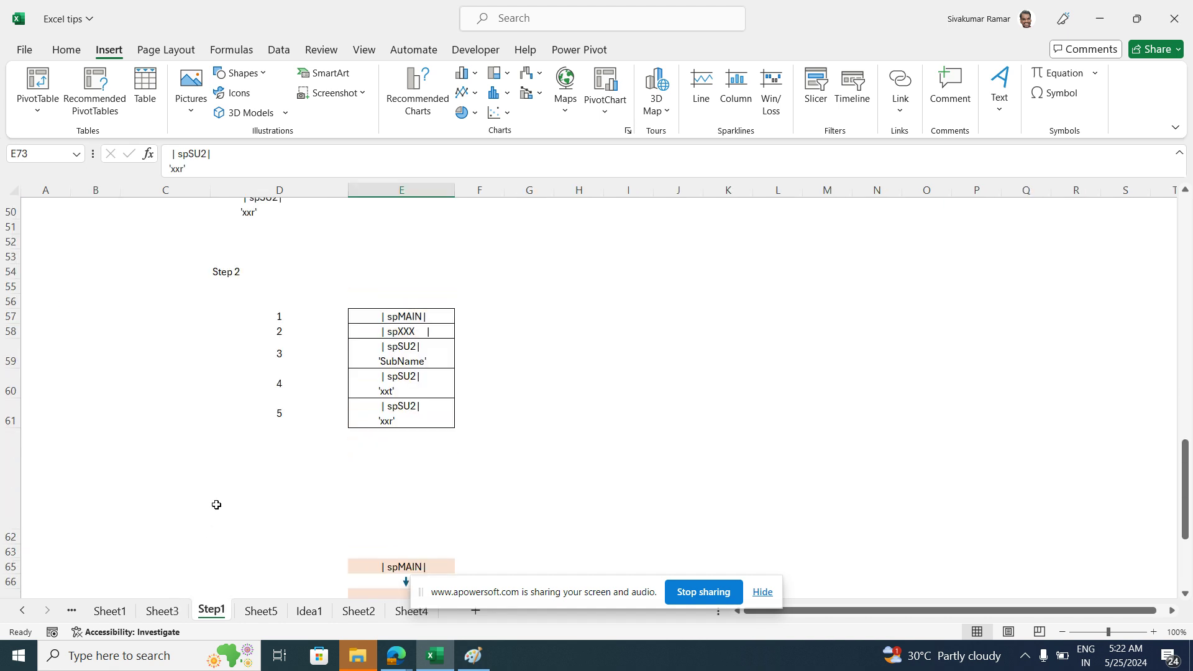
scroll(216, 505, "up", 4)
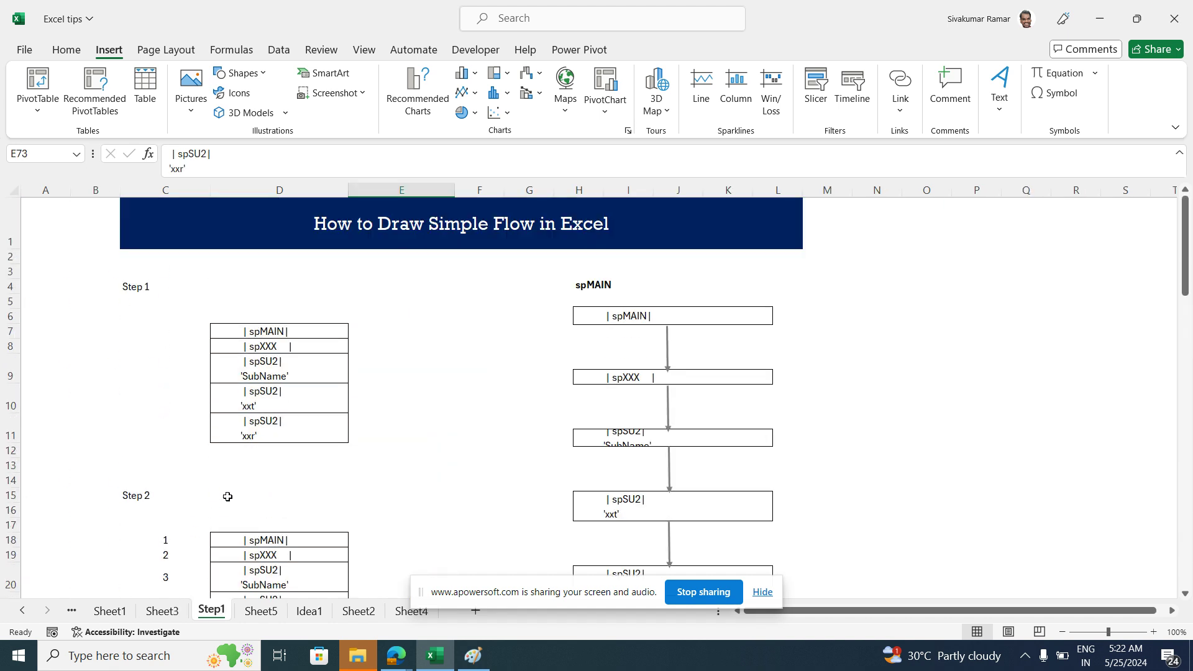
Place a copy of the spMAIN flow picture beside the orange flow diagram on the Step1 sheet, starting around row 62
scroll(228, 497, "down", 1)
left_click(692, 368)
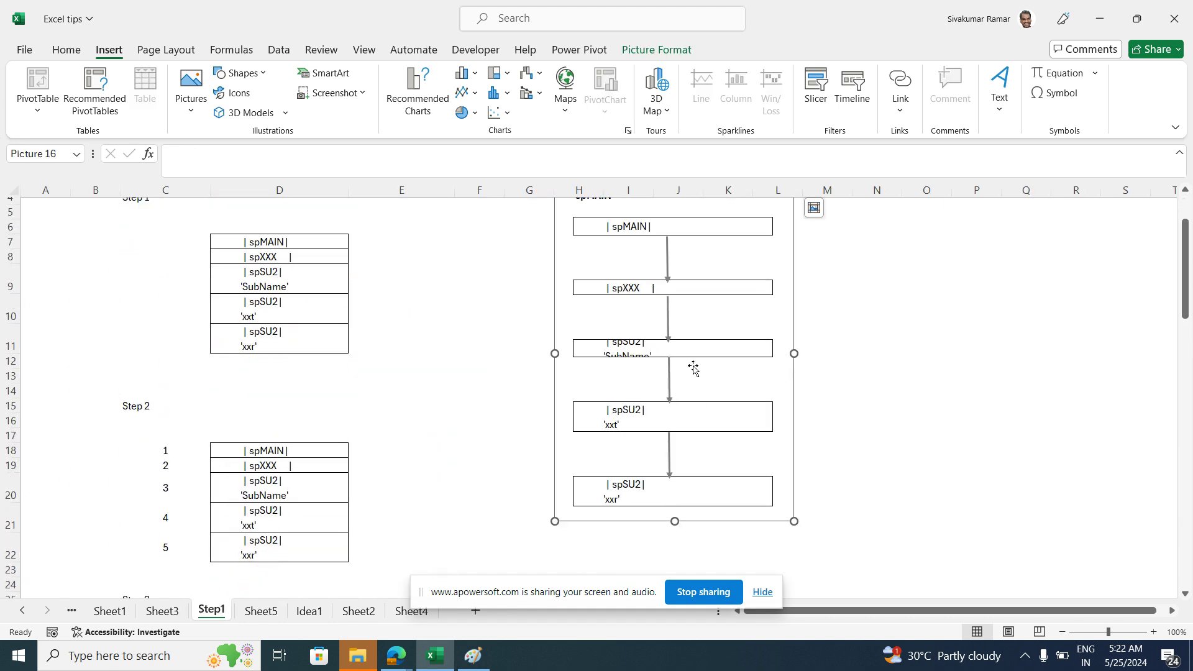
left_click(270, 612)
left_click(211, 613)
scroll(314, 519, "down", 8)
scroll(316, 541, "down", 2)
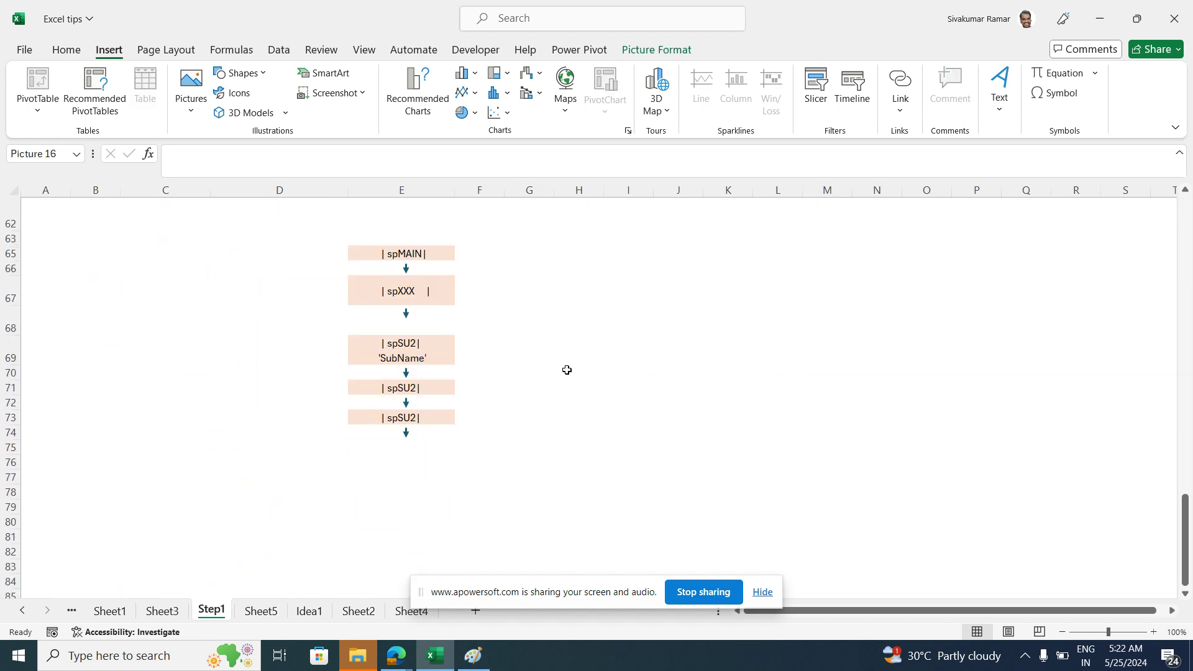
key("ctrl+v")
left_click(537, 292)
key("ctrl+v")
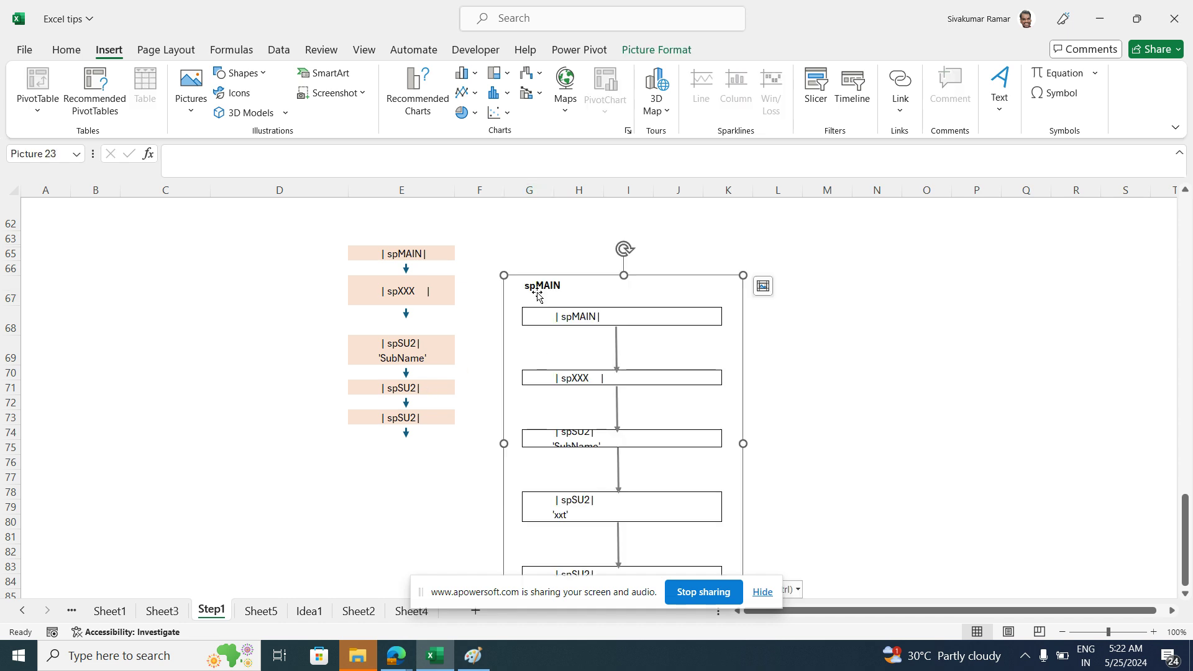
left_click(418, 501)
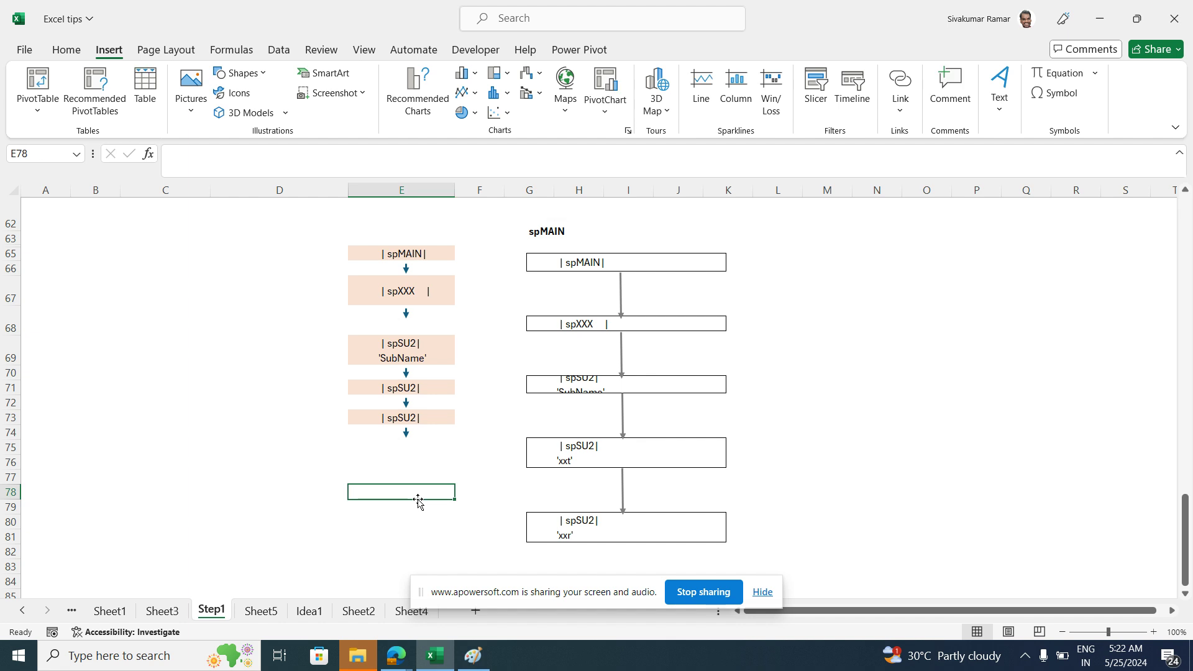
Enter the box names sp1, sp2 and sp3 in cells B79 to B81 below the flow diagram
left_click(100, 505)
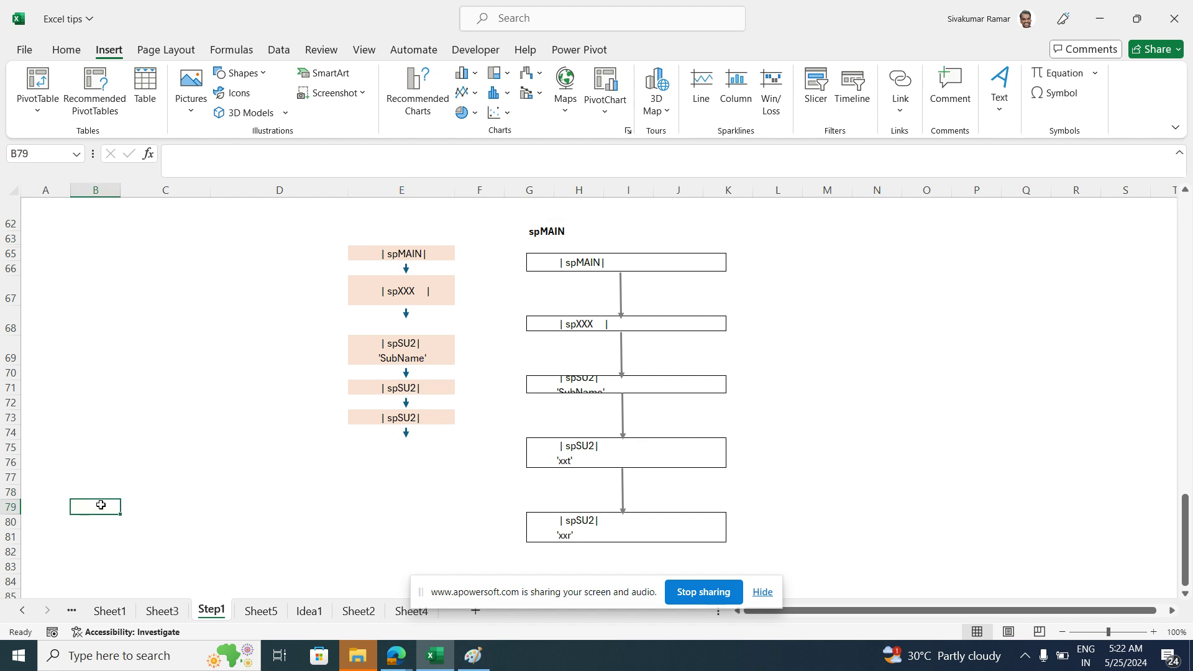
type("x")
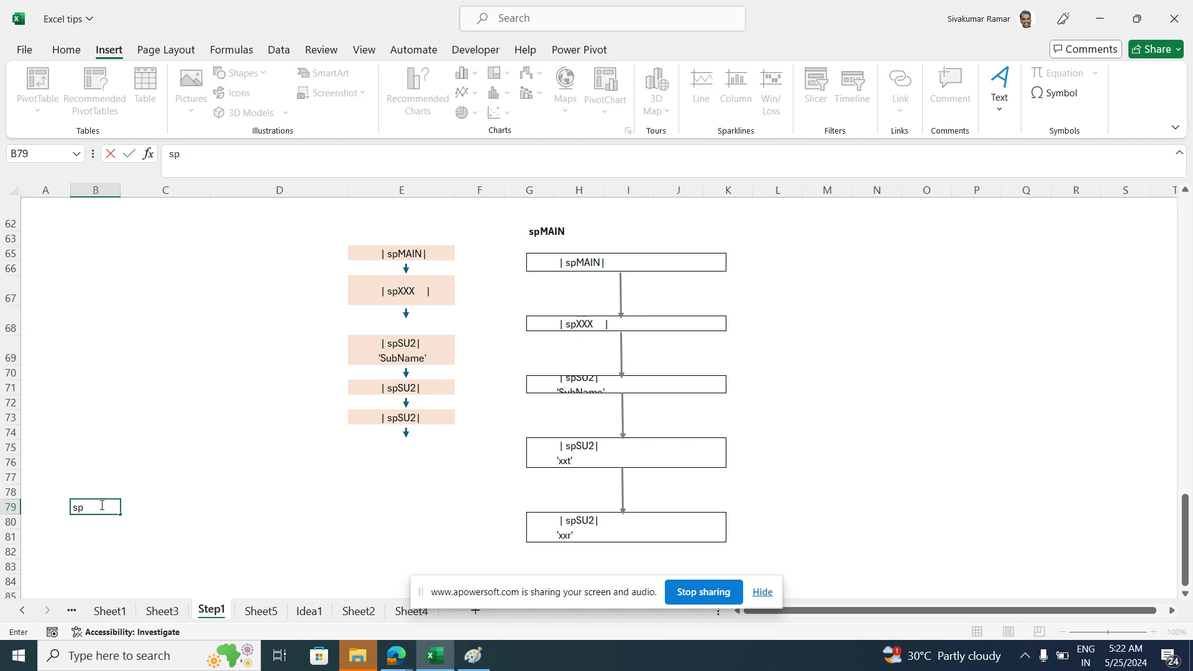
type("p1")
key("Return")
type("sp")
key("Return")
type("s")
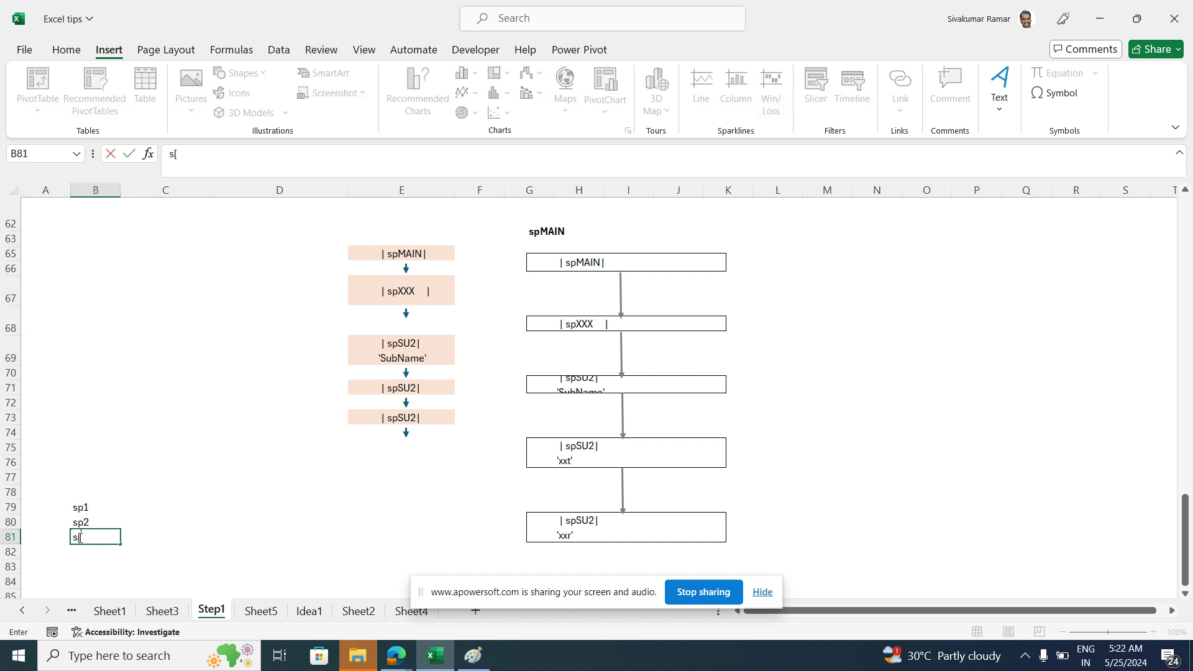
left_click(176, 520)
Review the sp1 to sp3 list and the arrow between the first two orange boxes
left_click_drag(78, 508, 95, 534)
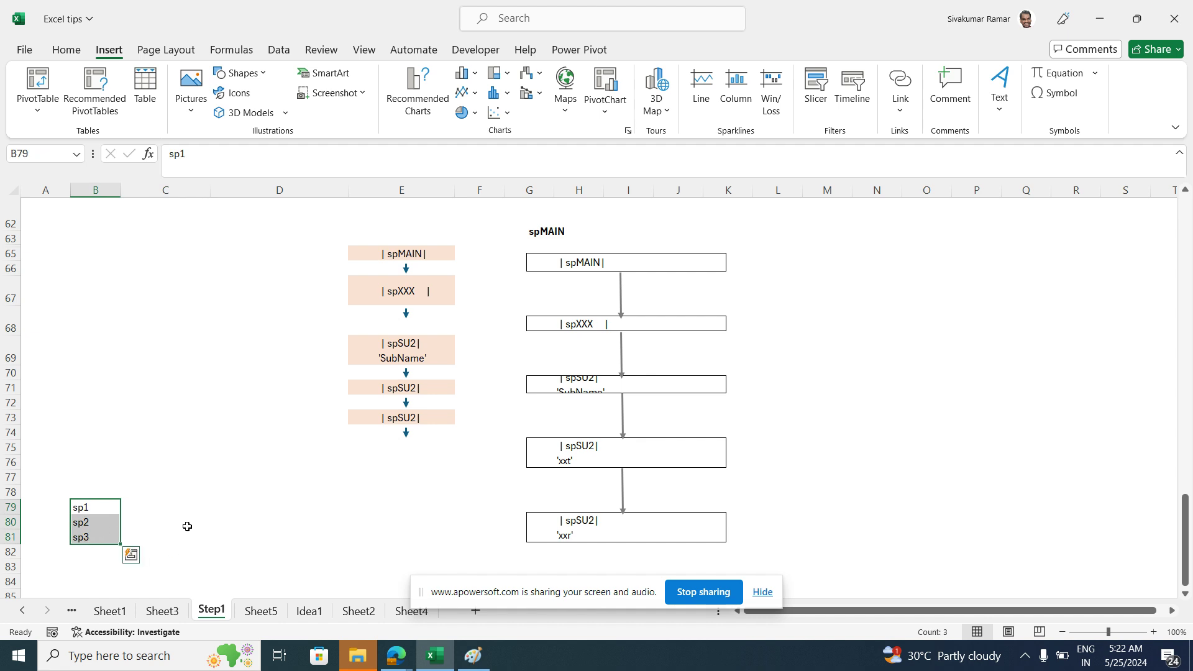
scroll(155, 535, "down", 1)
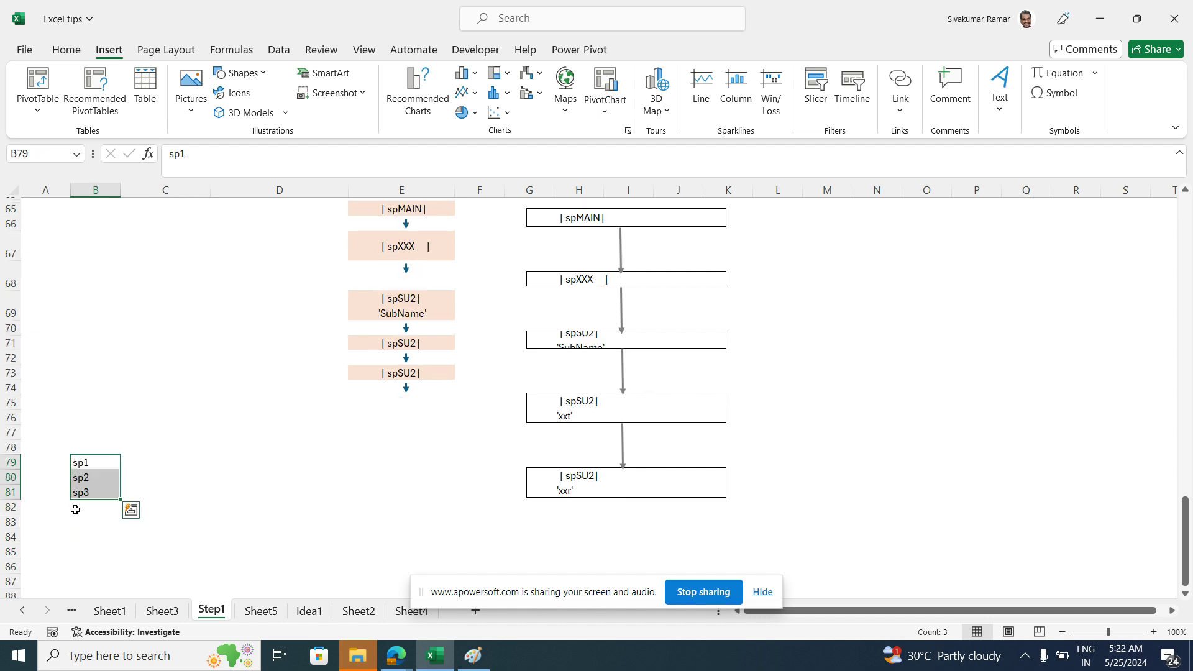
left_click(62, 470)
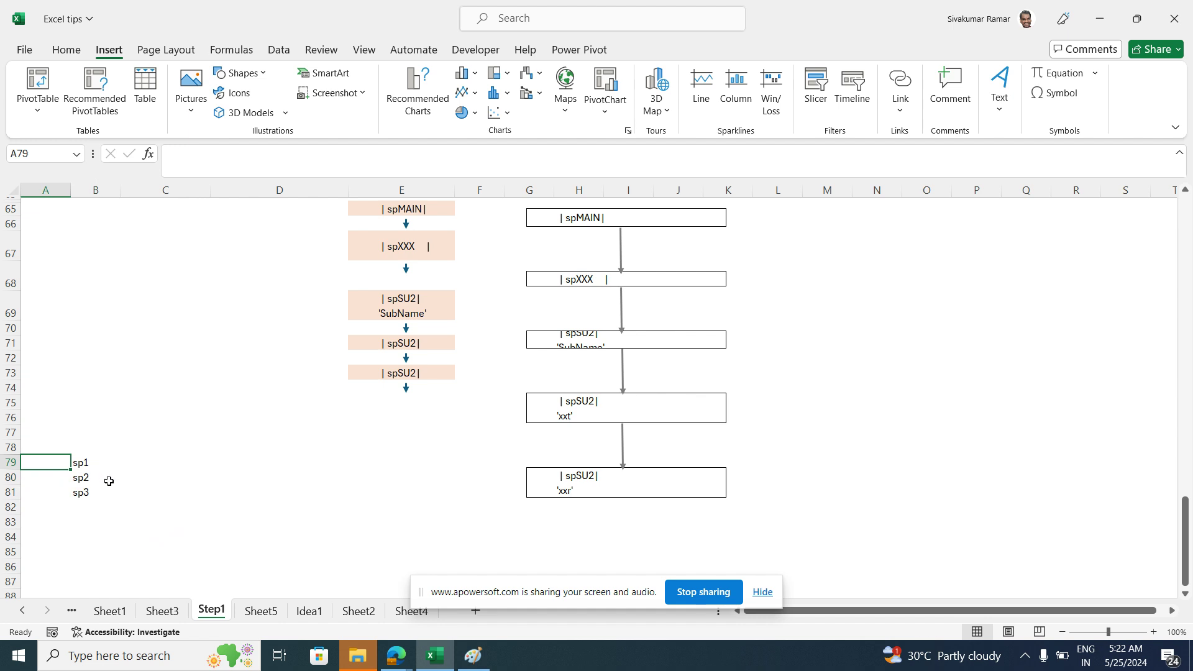
scroll(184, 477, "up", 1)
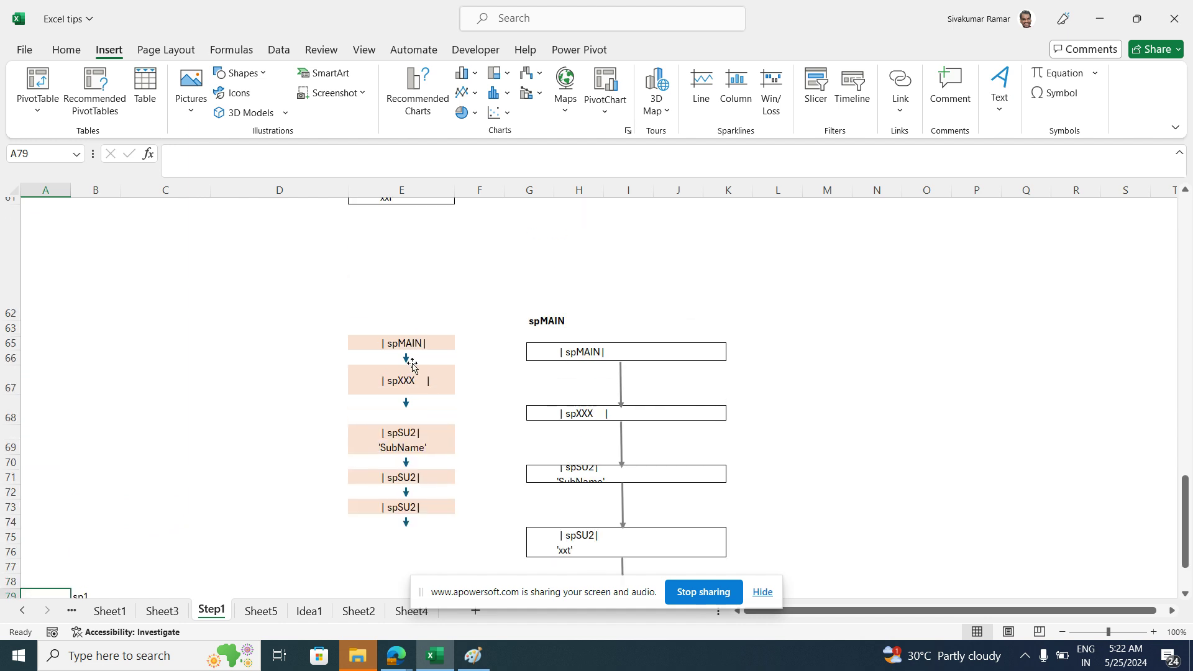
scroll(415, 366, "down", 1)
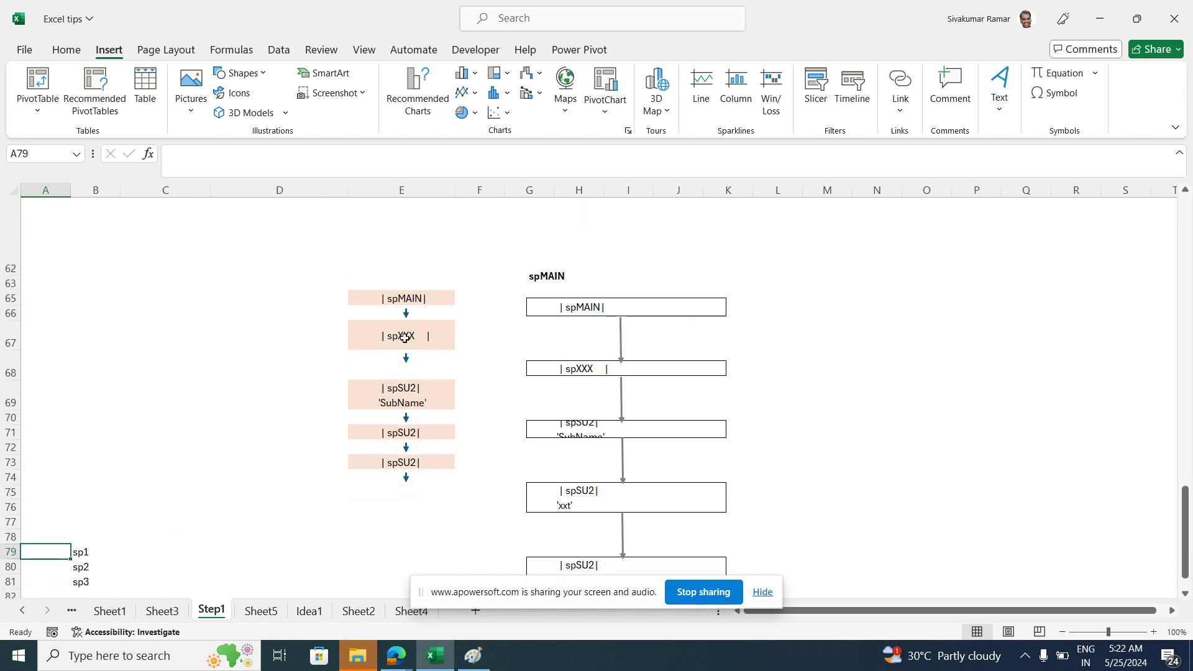
left_click(405, 313)
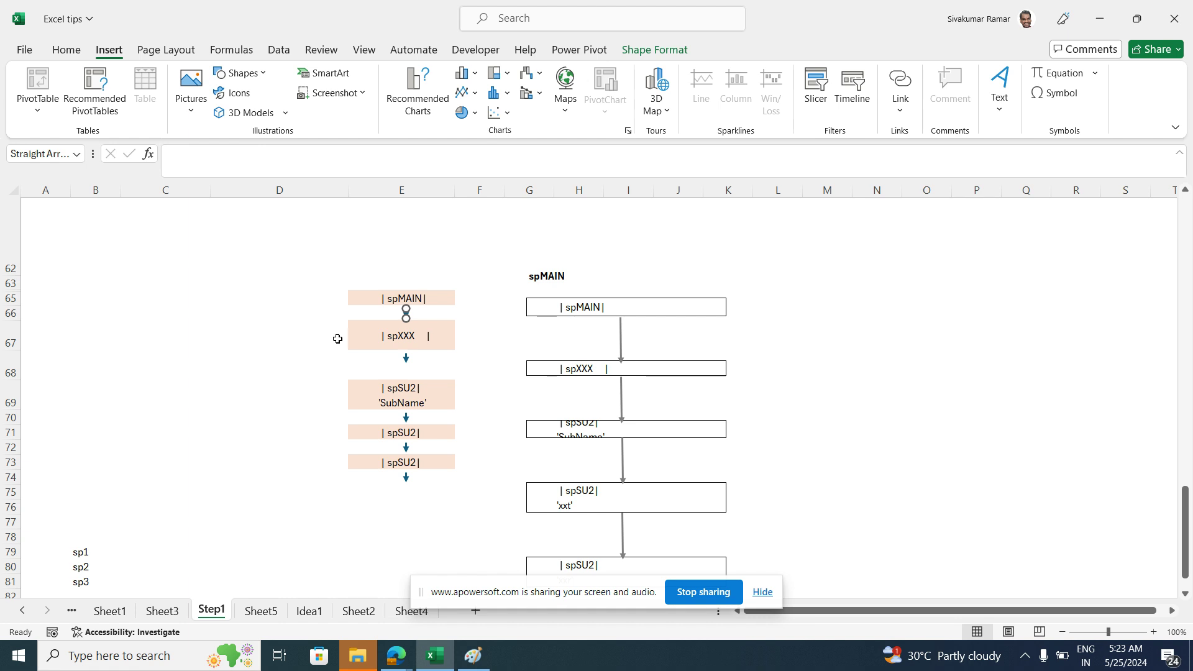
left_click(358, 263)
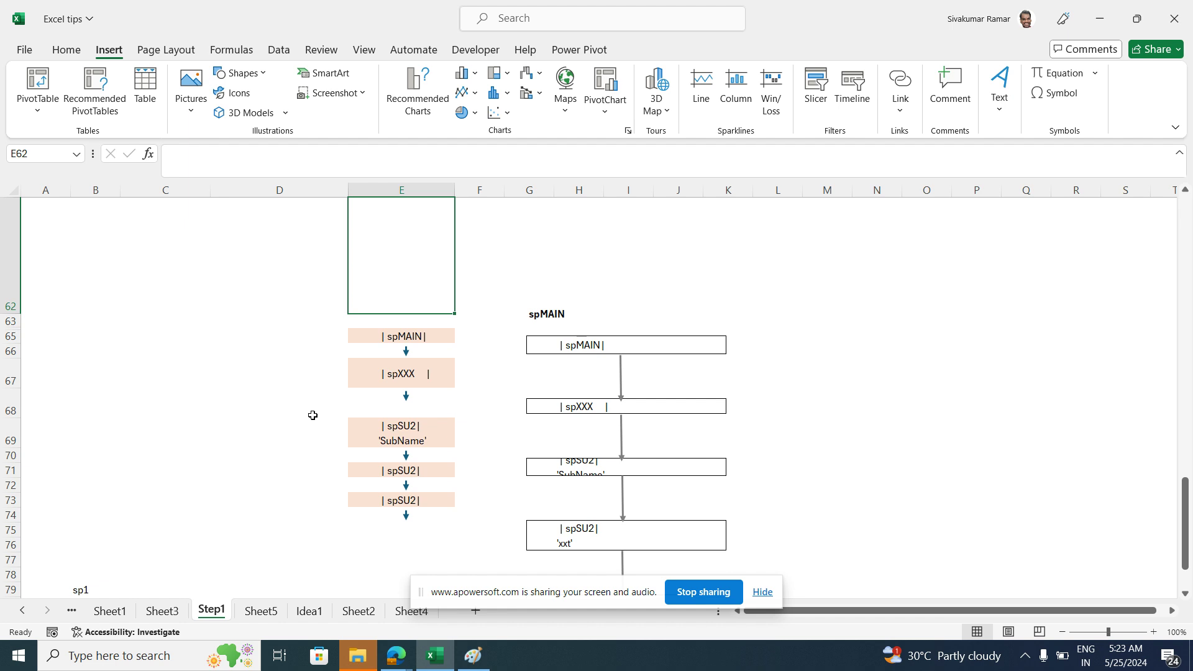
left_click(863, 355)
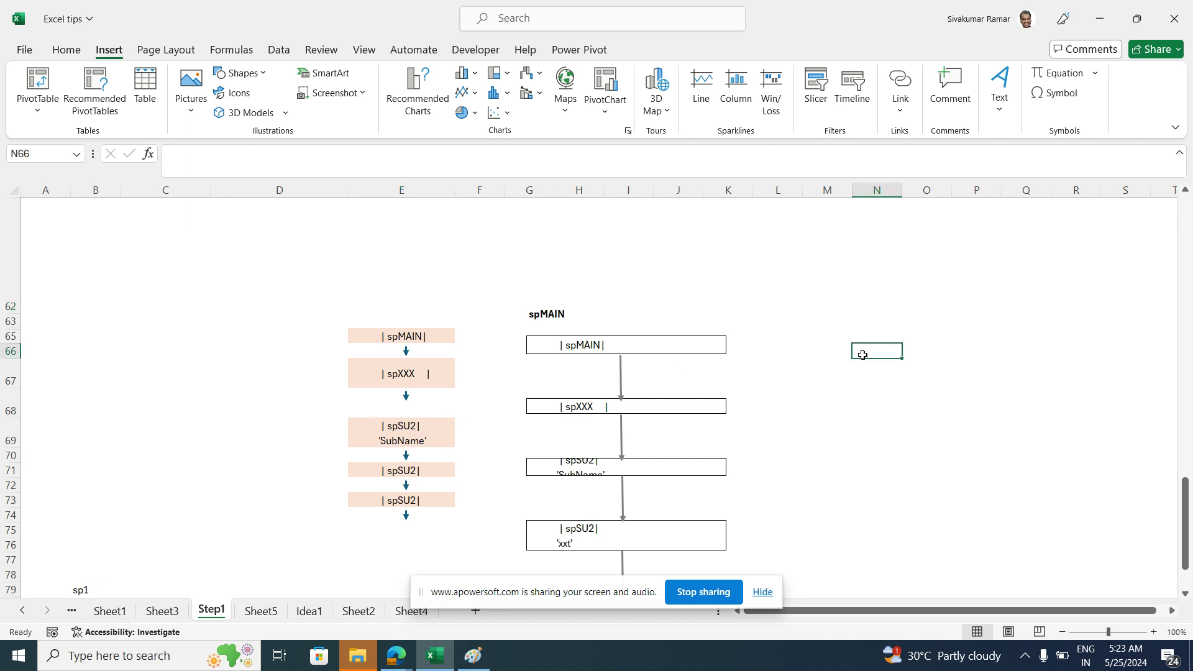
type("=sequ")
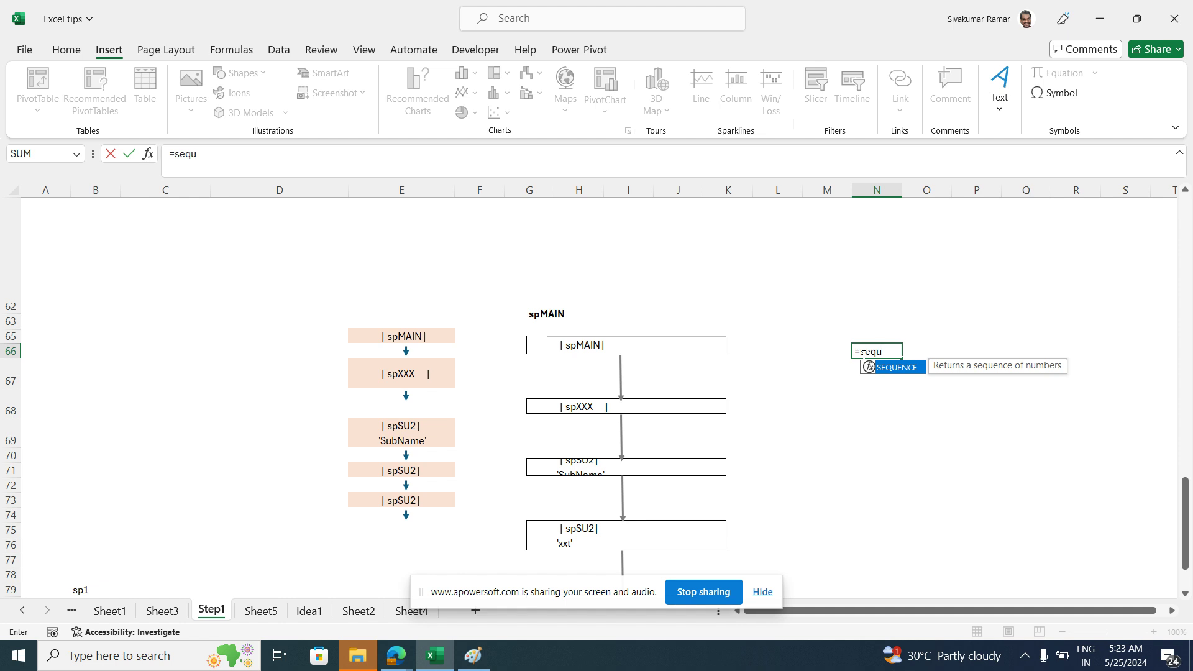
key("Return")
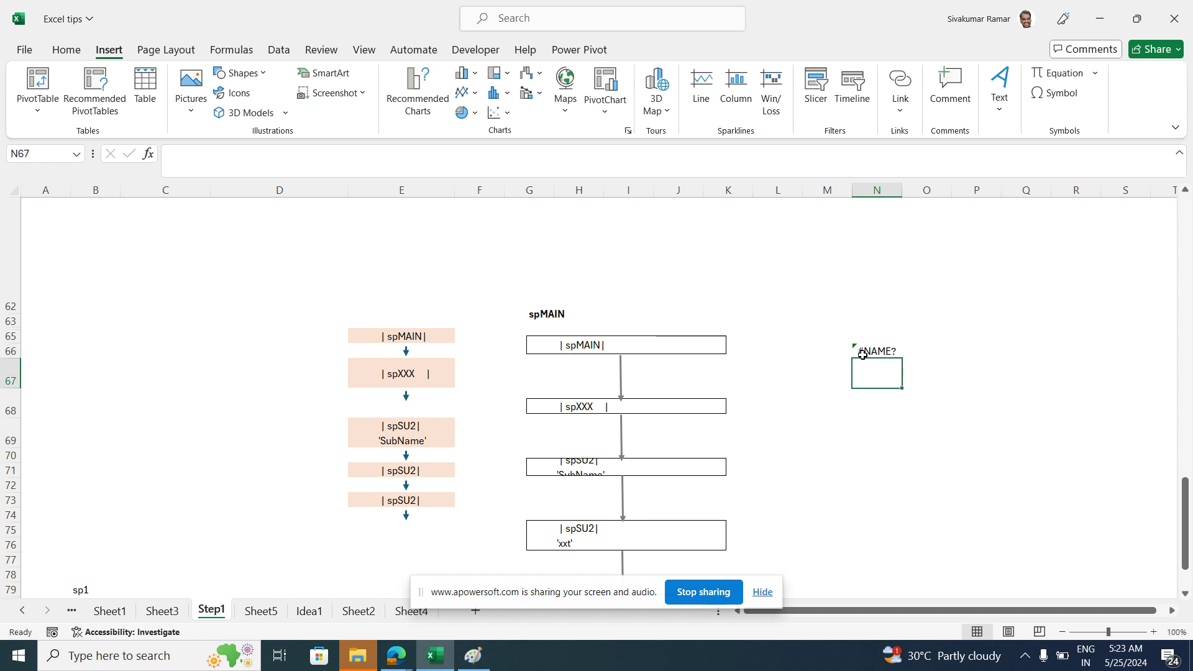
Generate a ten-row number sequence from cell N66 with the formula =SEQUENCE(10,1)
left_click(869, 350)
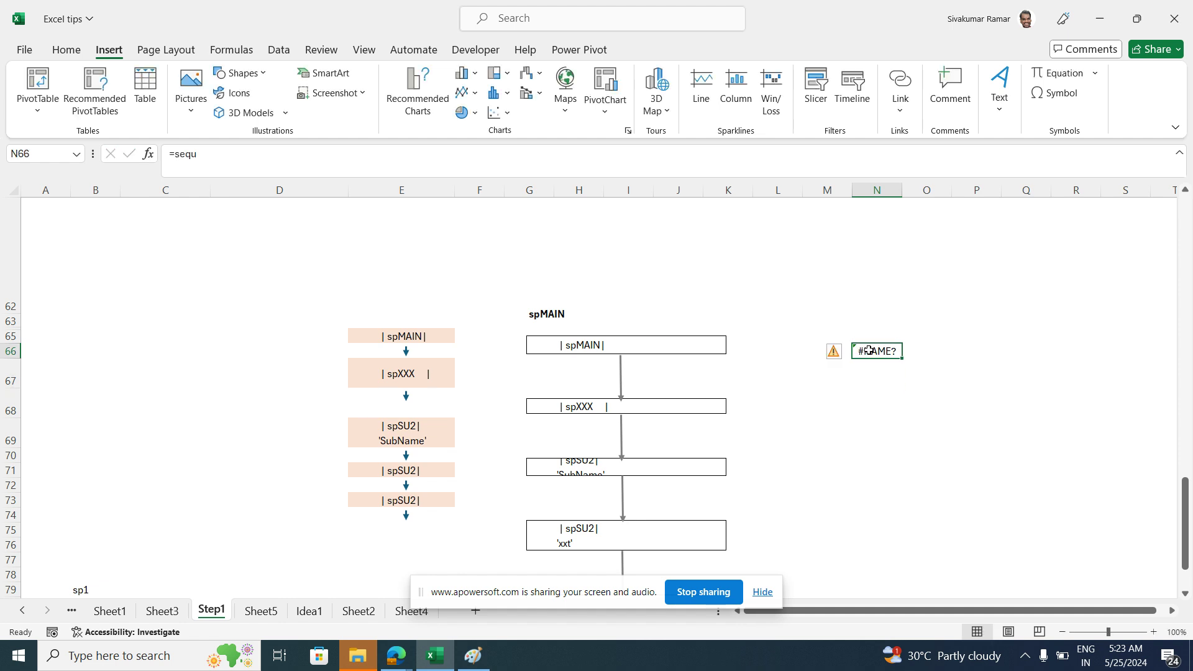
type("seq")
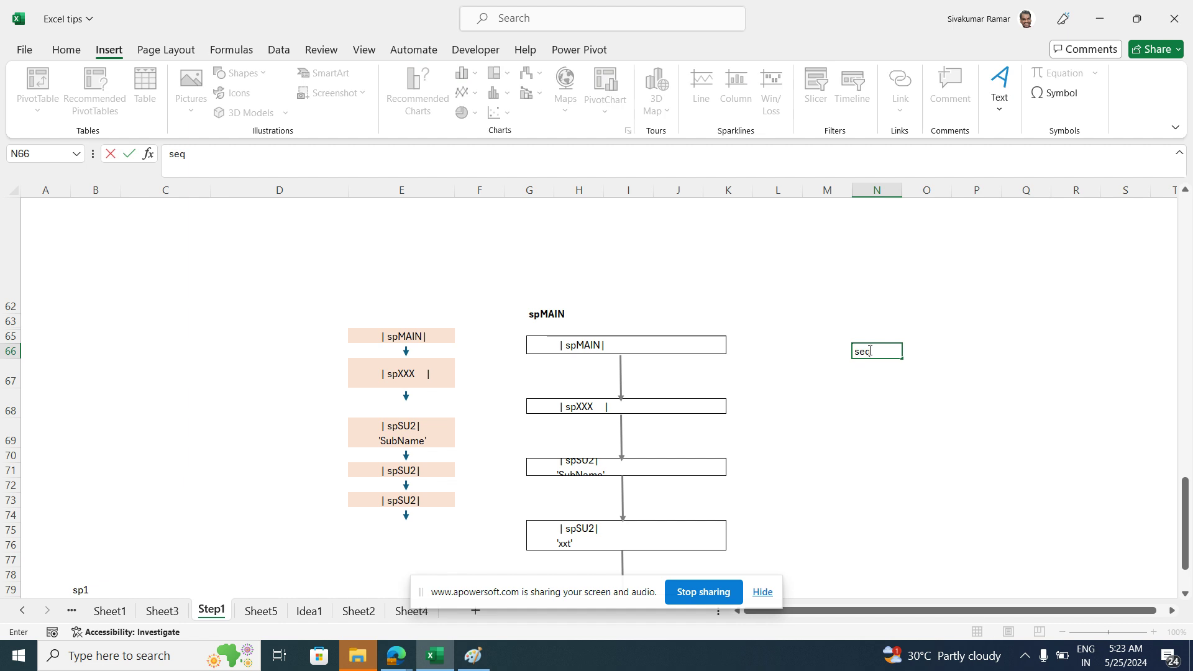
type("u")
key("BackSpace")
key("BackSpace")
key("BackSpace")
key("BackSpace")
type("=seq")
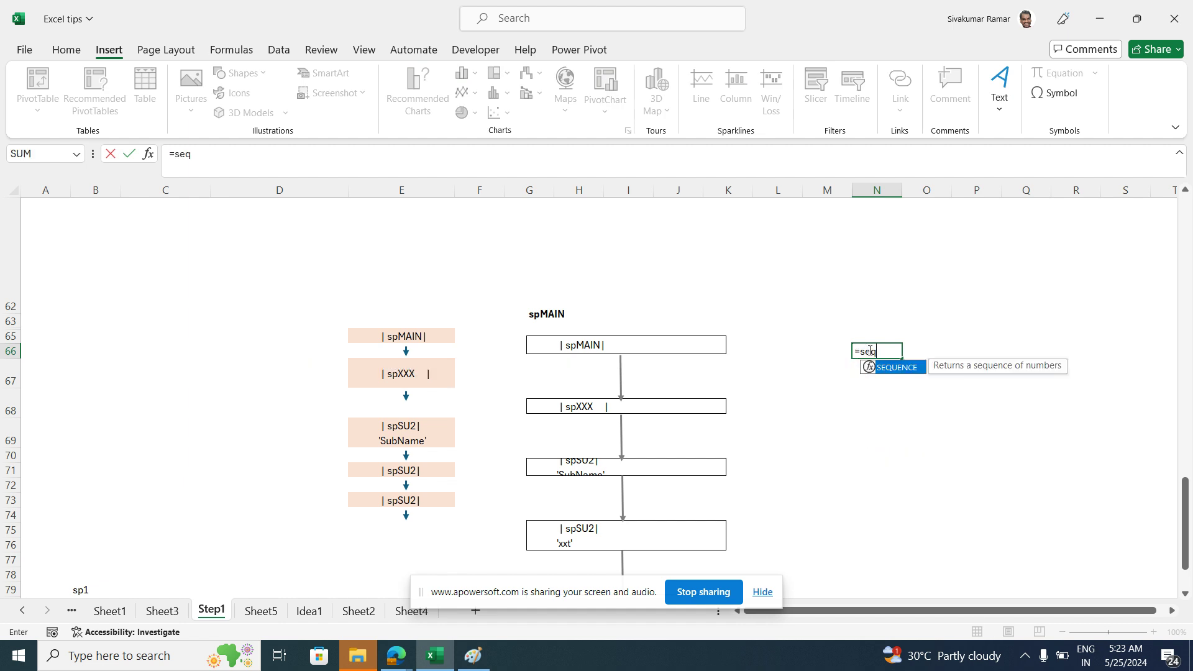
double_click(896, 371)
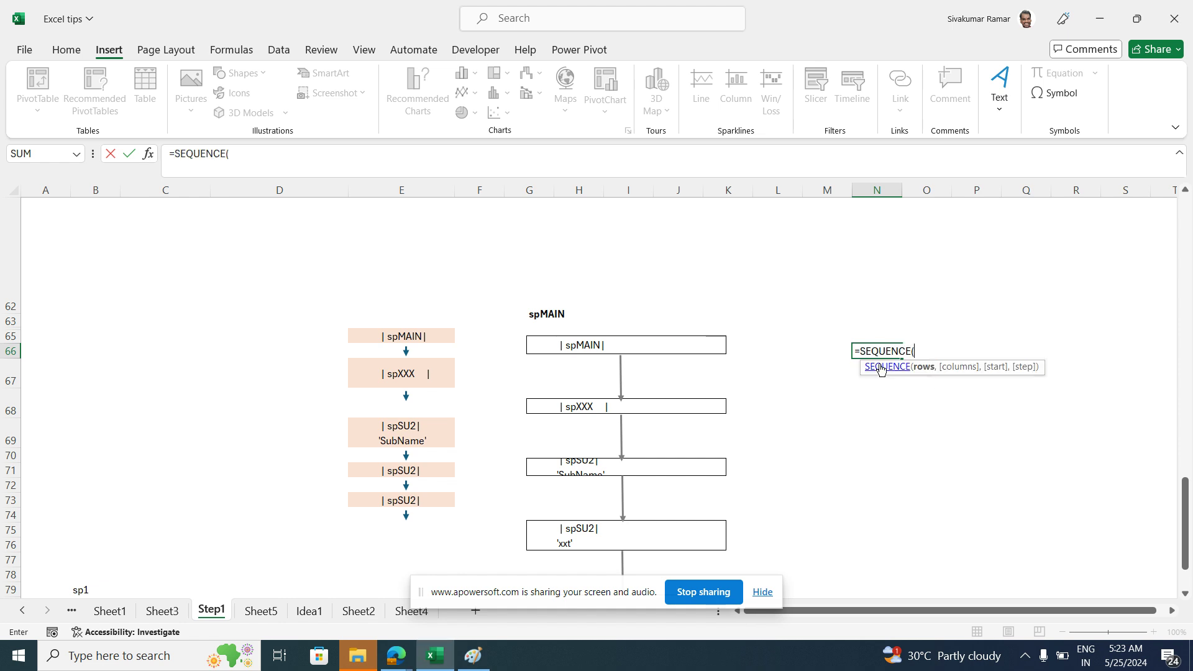
left_click(263, 151)
type("10,1)")
key("Return")
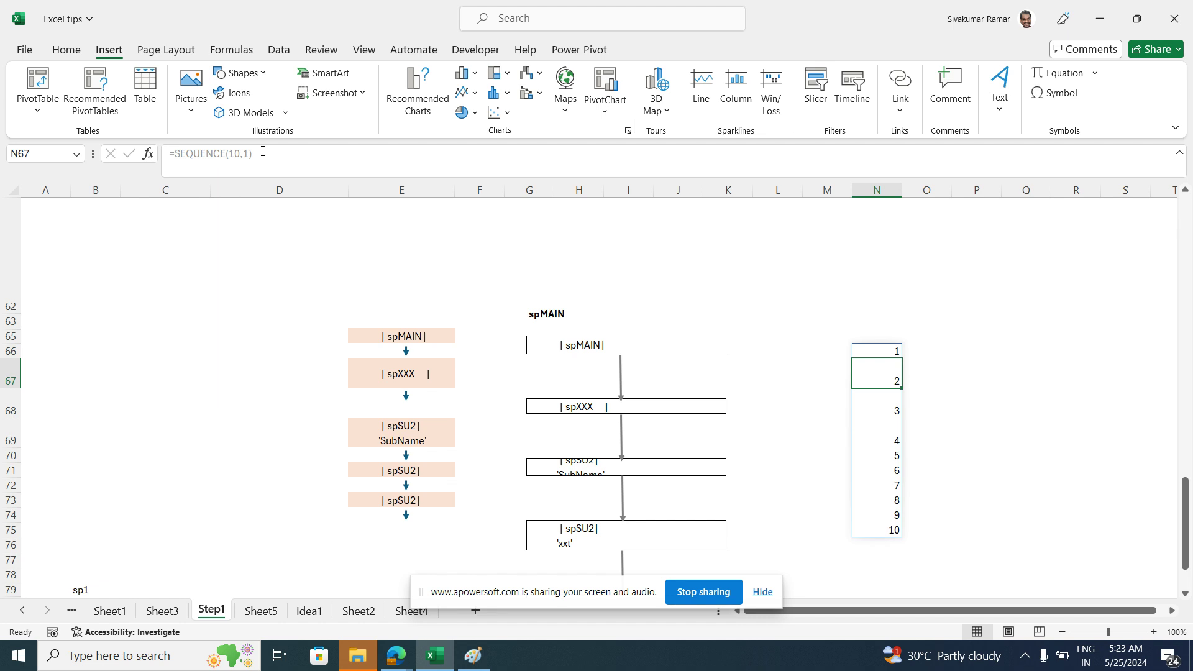
Enter =MOD(N66,2) in cell O66 to get the remainder of the first sequence number
left_click(927, 348)
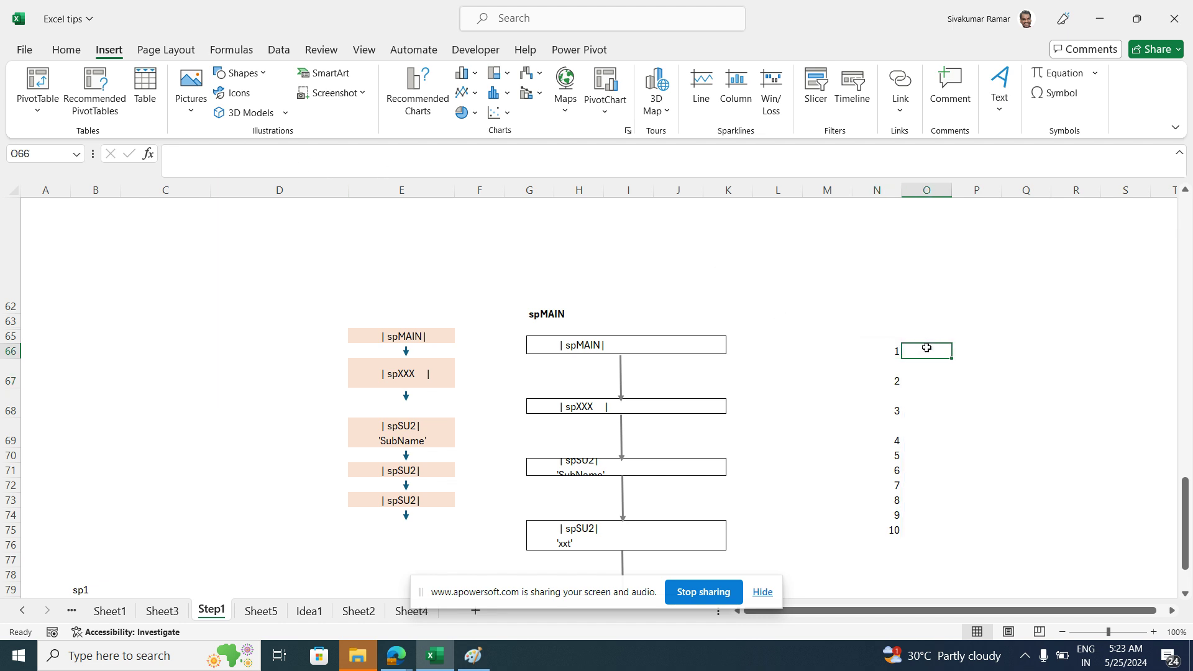
type("=mod")
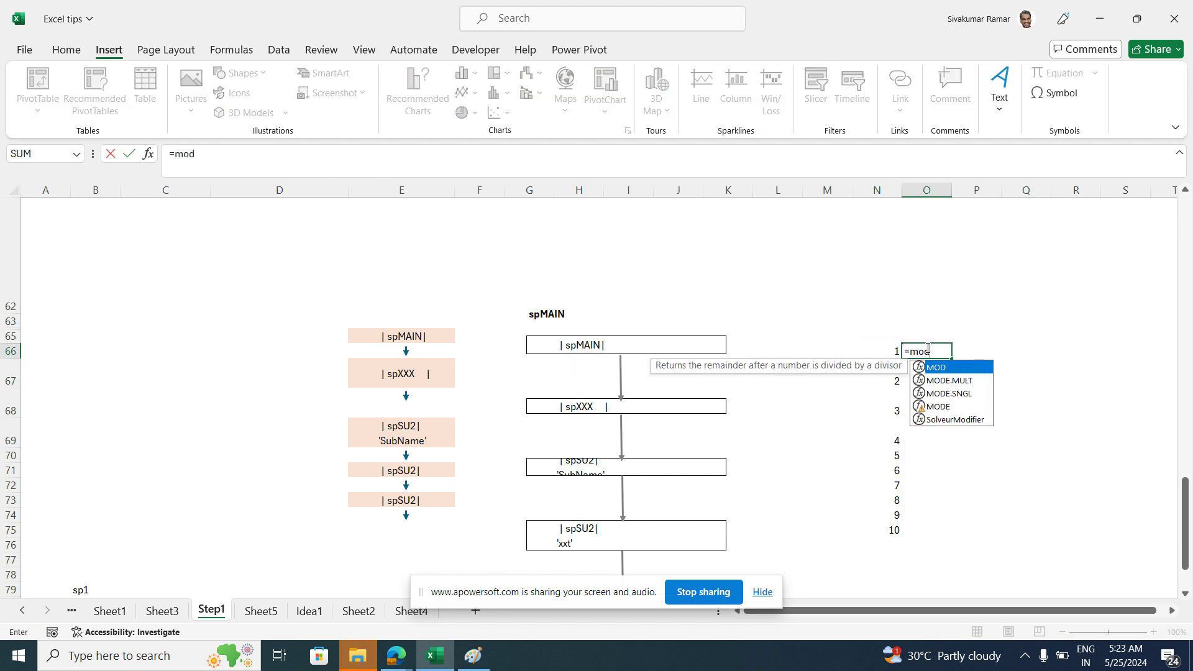
double_click(957, 368)
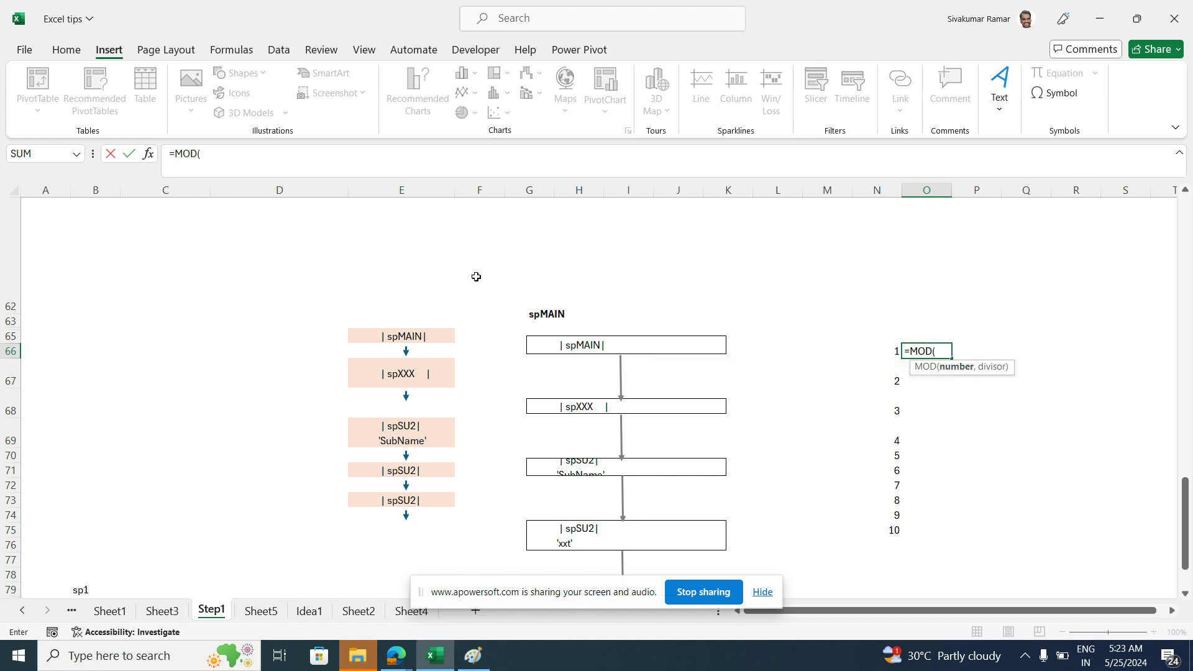
left_click(894, 352)
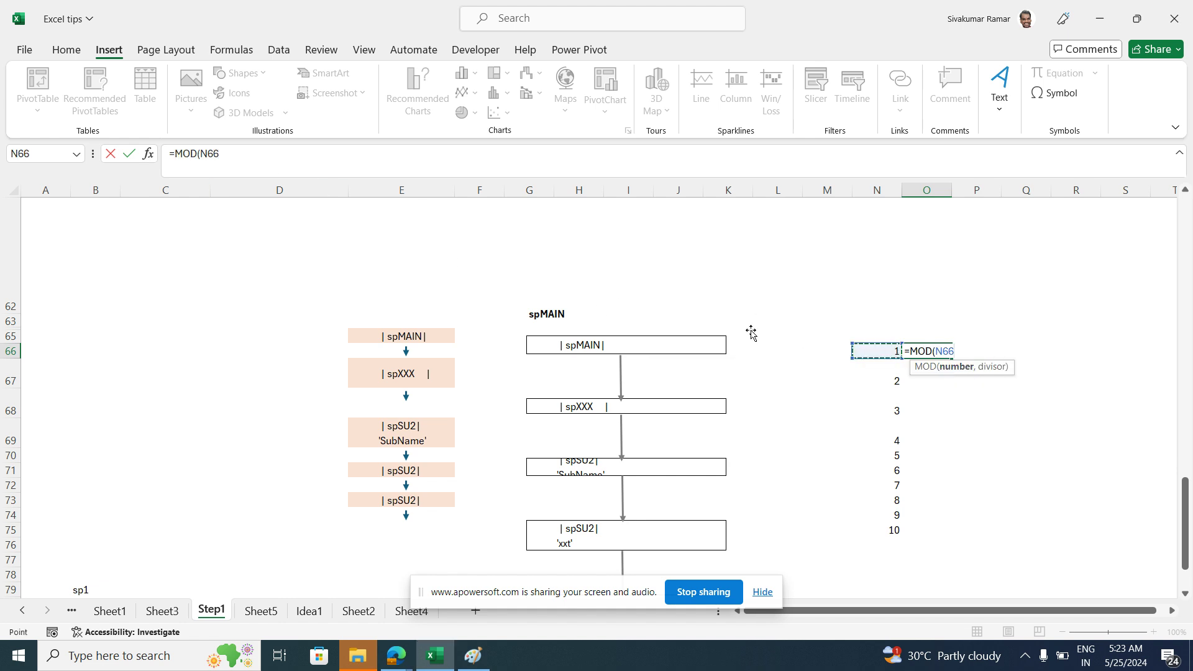
left_click(256, 163)
type(",")
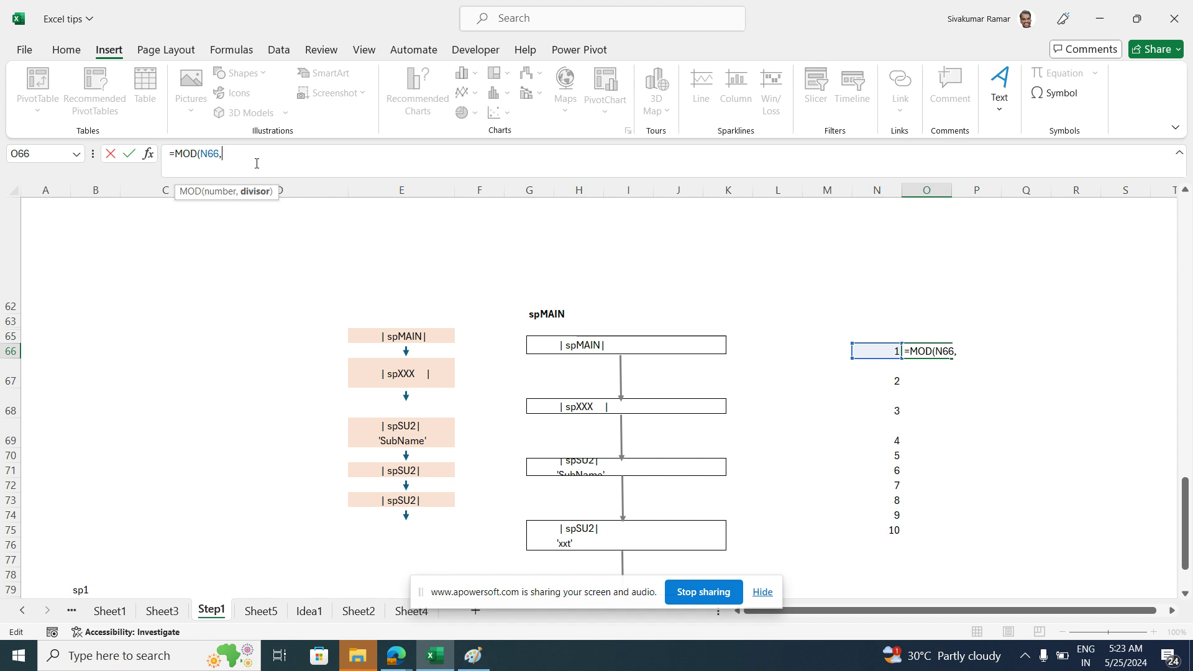
type("11")
key("Return")
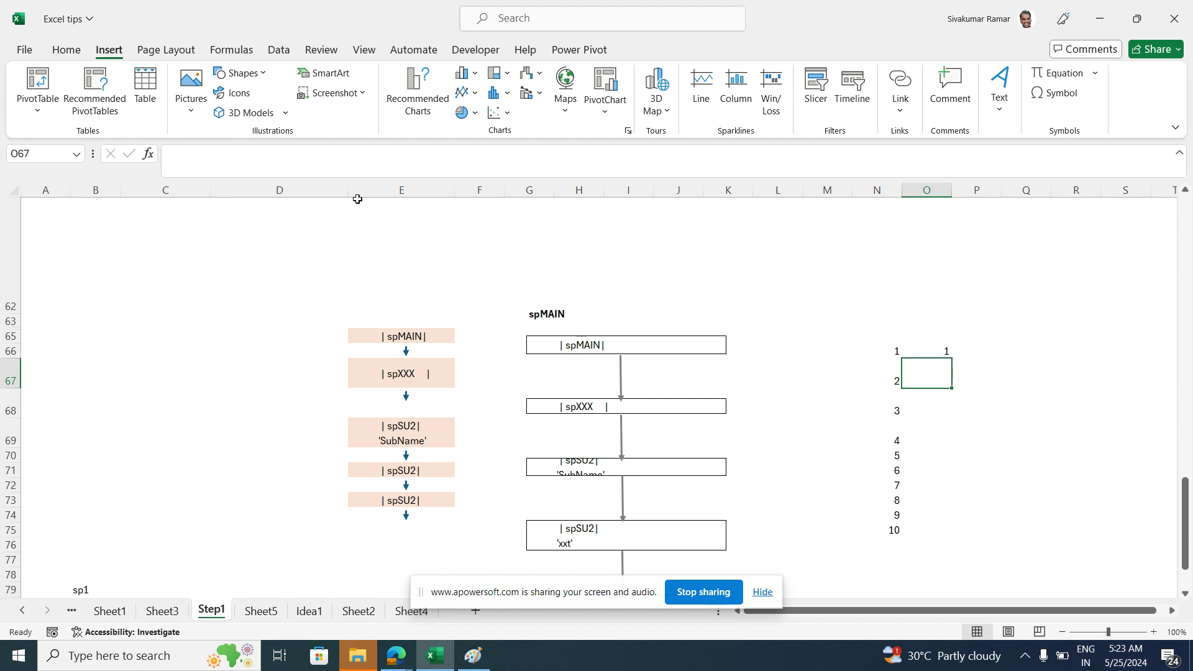
Fill the MOD formula from O66 down to O75 alongside the number sequence
left_click(923, 353)
left_click_drag(953, 358, 953, 533)
left_click(1050, 475)
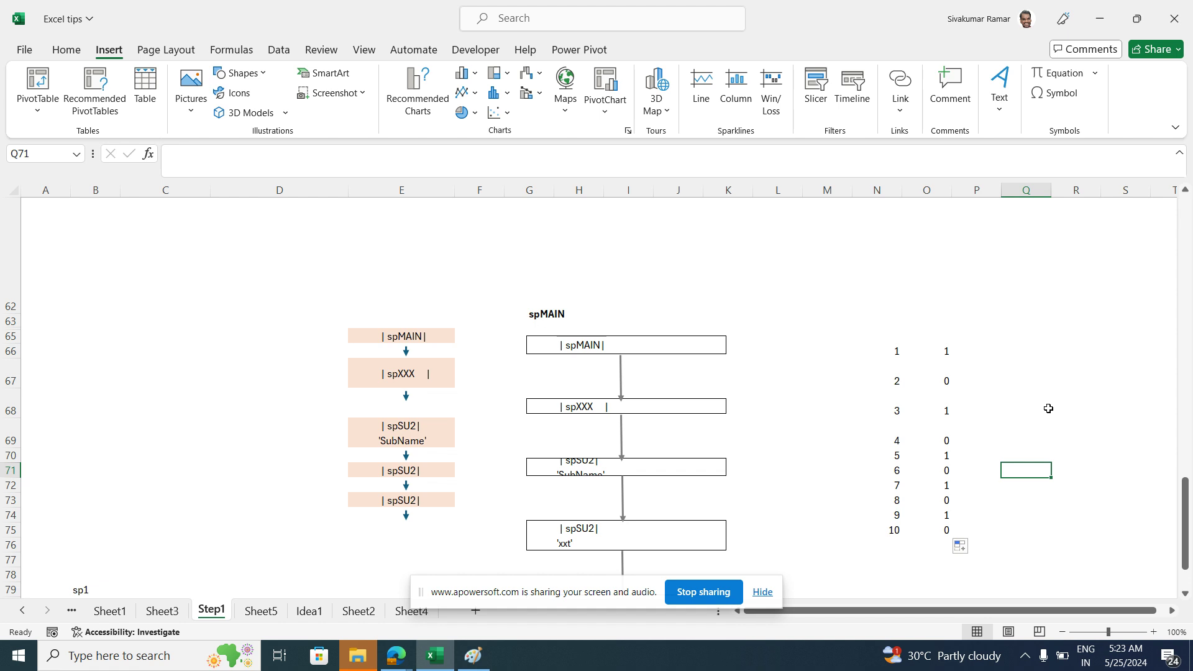
left_click(999, 348)
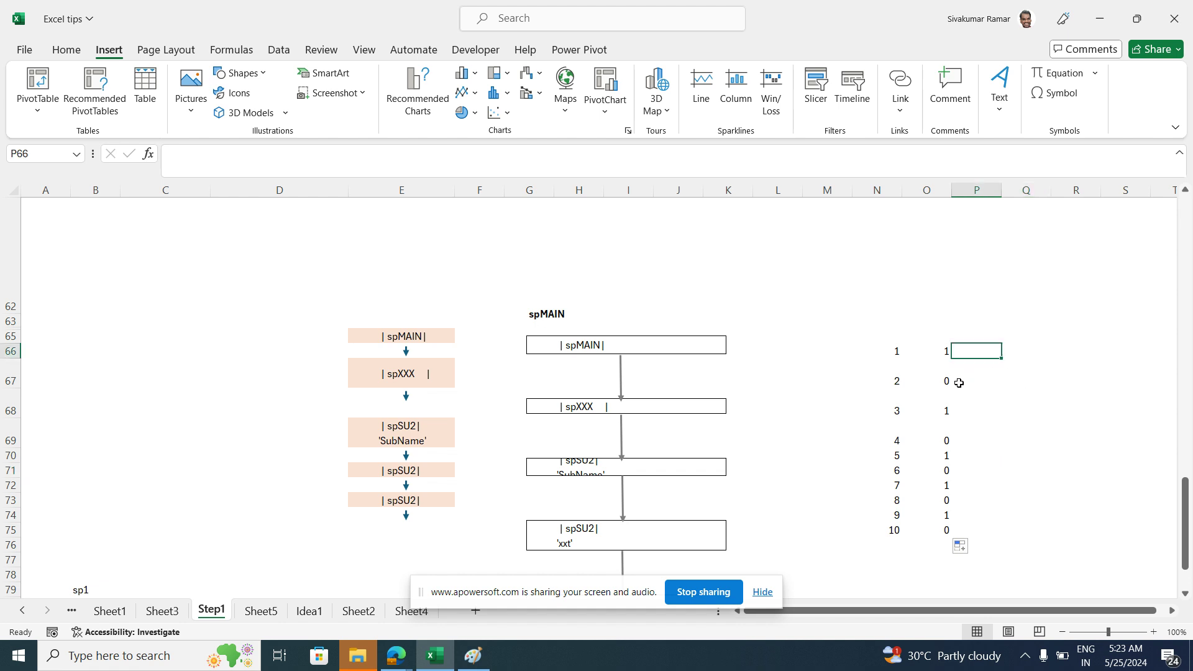
Compare the copied flow picture with the Step 2 and Step 3 examples and the orange flow diagram on this sheet
left_click(625, 396)
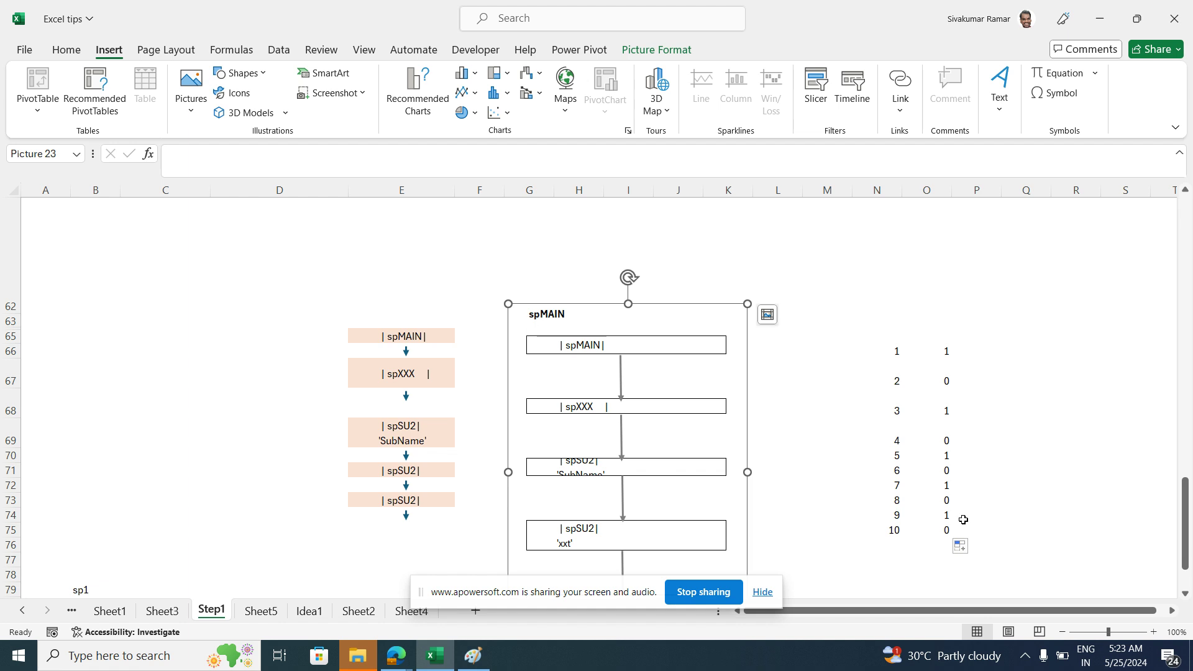
scroll(357, 457, "up", 9)
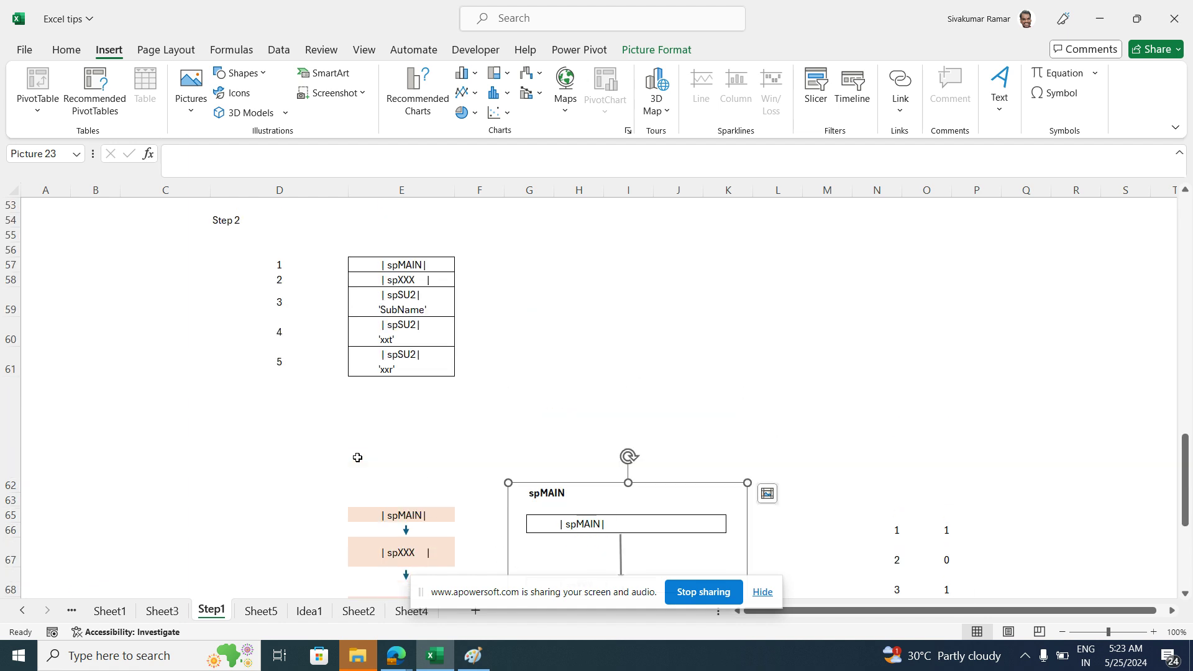
scroll(357, 457, "up", 5)
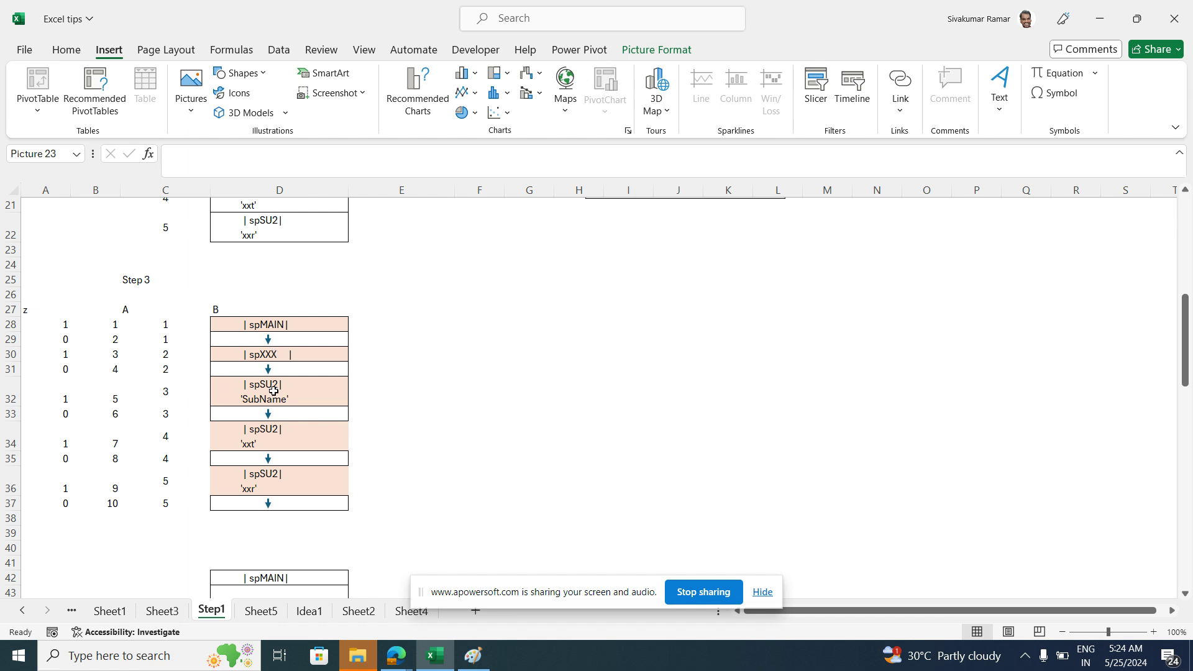
scroll(273, 391, "down", 13)
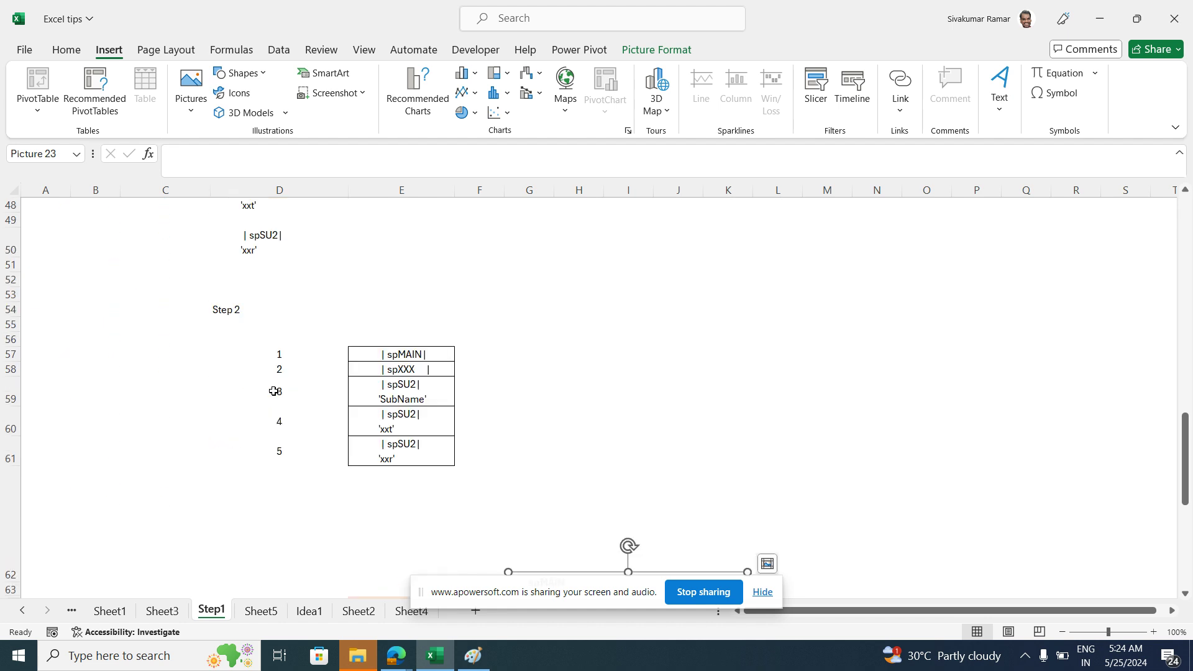
scroll(274, 391, "down", 1)
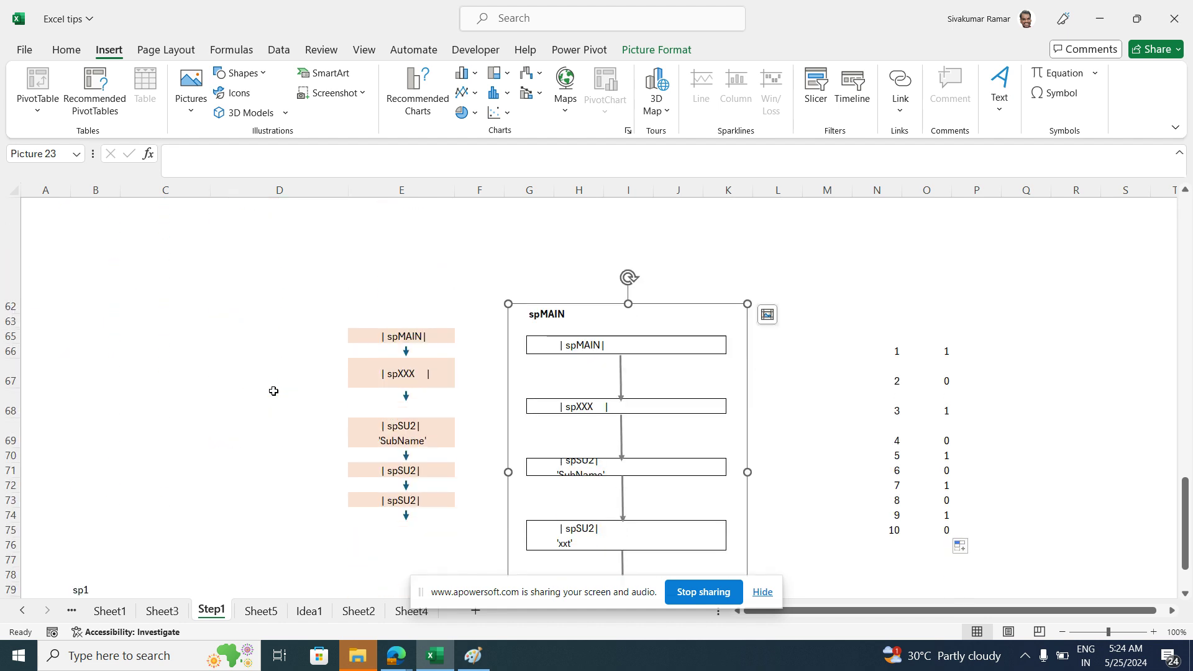